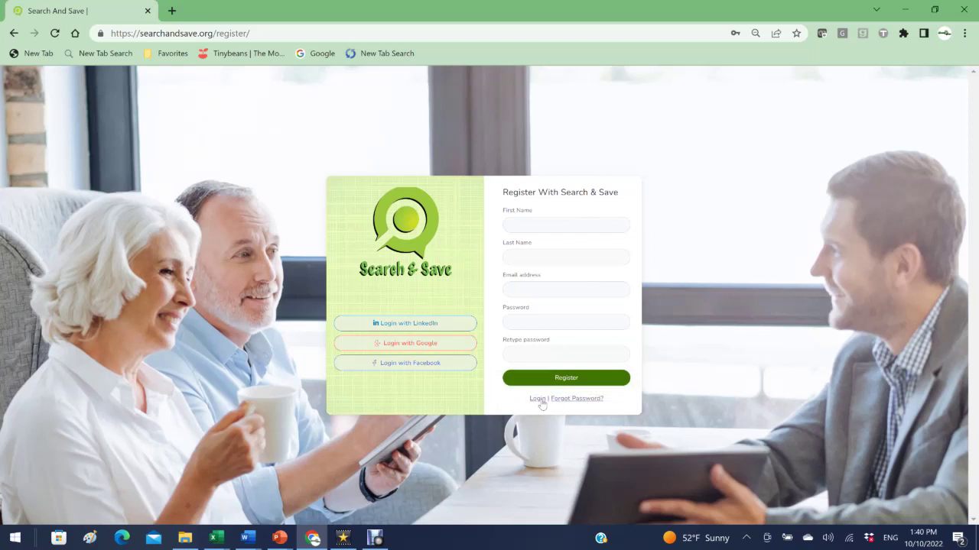
Step: Switch from registration to the sign-in form, glance at the video tutorials, then sign in
click(539, 399)
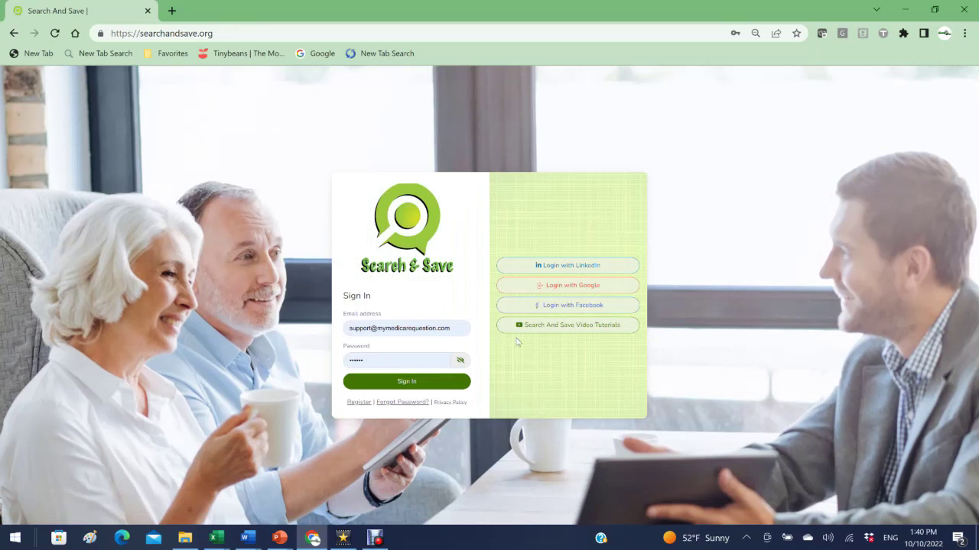
click(559, 327)
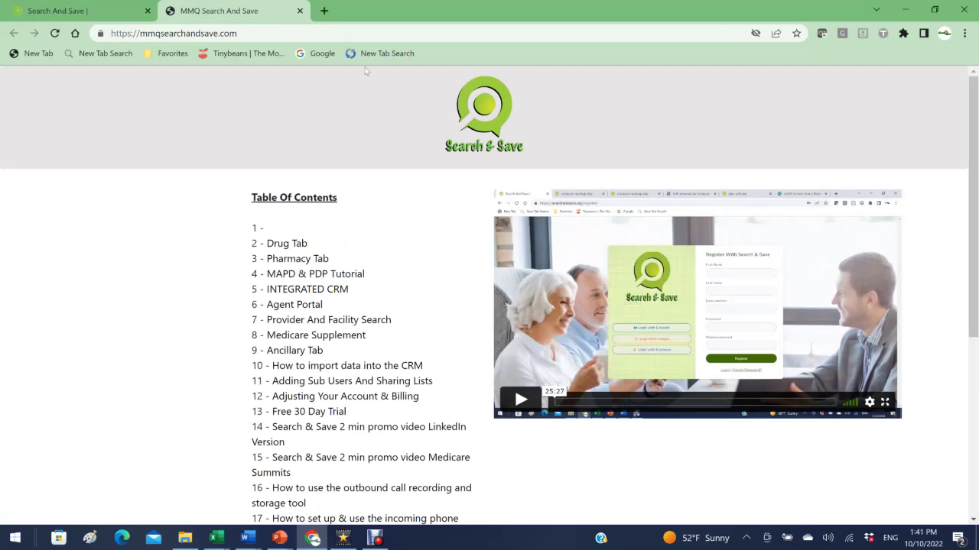
click(300, 11)
click(397, 384)
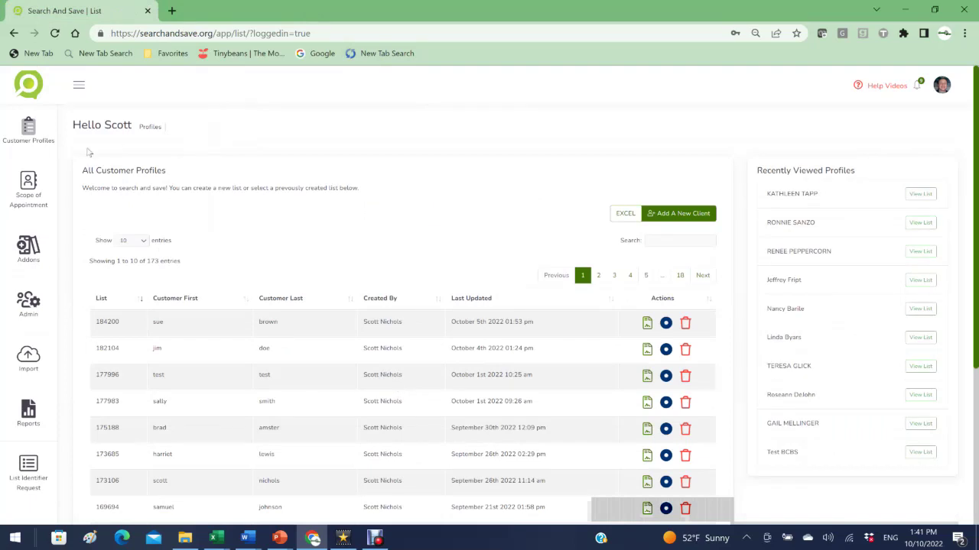
Step: Wait for the All Customer Profiles list of 173 entries to finish loading
mouse_move(25, 147)
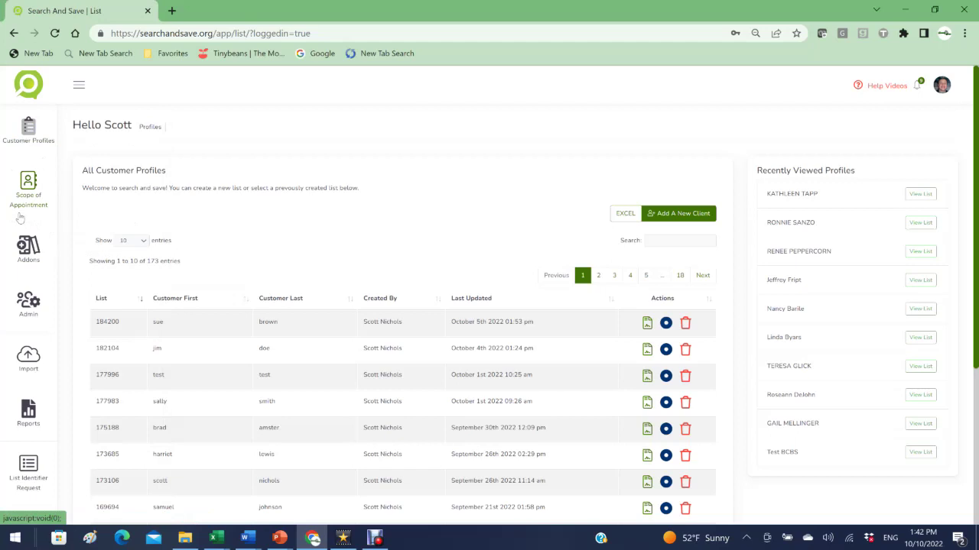
Step: Open the sidebar Addons flyout listing Payment Methods, Purl's, Incoming Phone and Screen Share
click(28, 255)
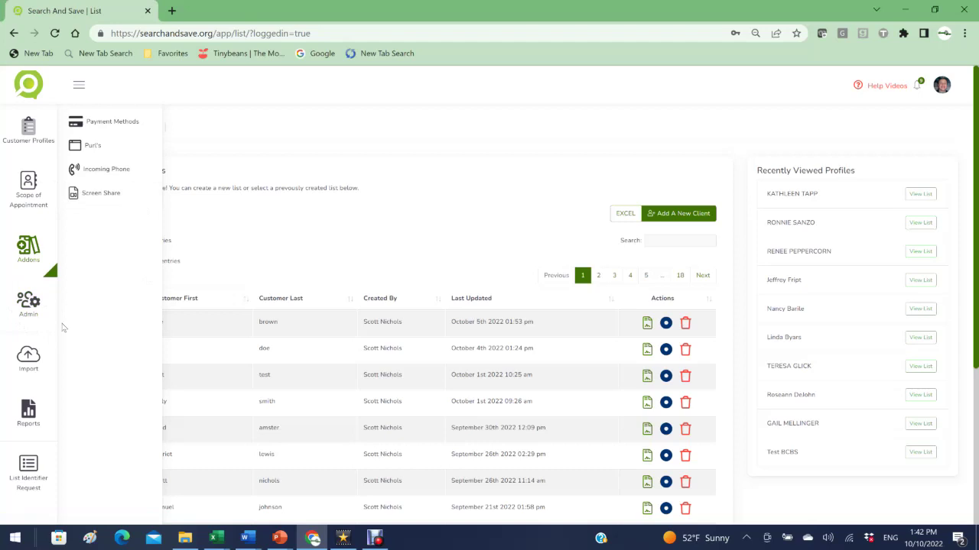
Step: Go to the Import page and download the sample Excel import template
click(27, 365)
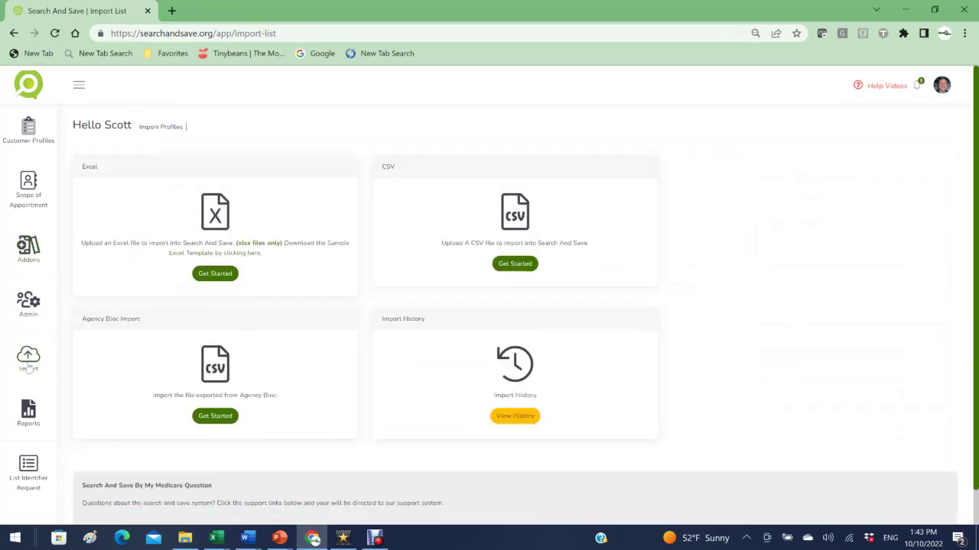
click(246, 254)
Step: Open the Policies report from Reports and scroll through its five policies
click(35, 421)
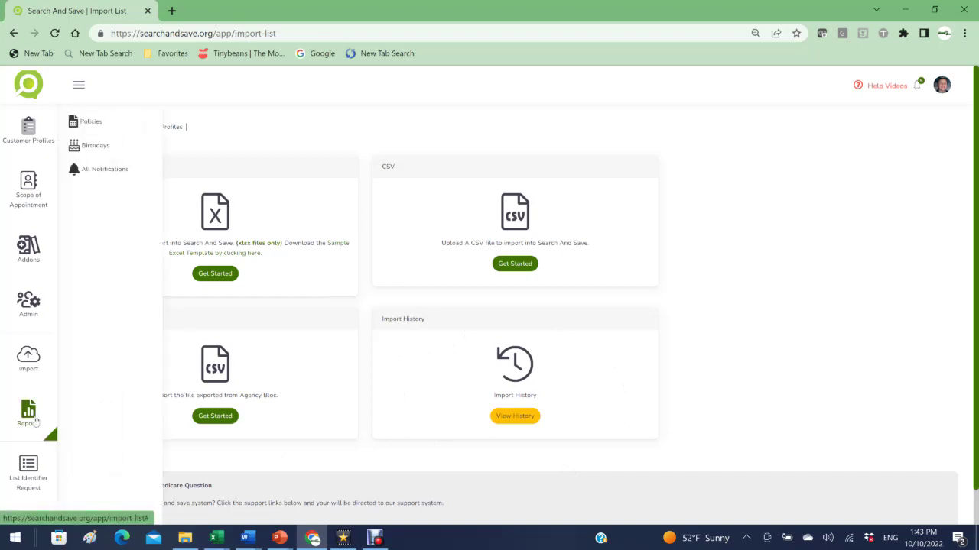
click(92, 124)
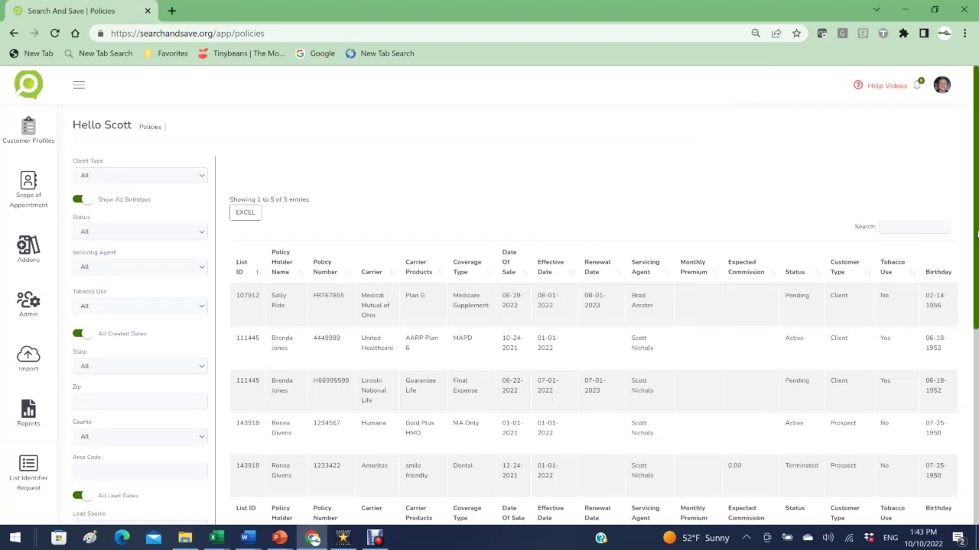
scroll(977, 233, down, 3)
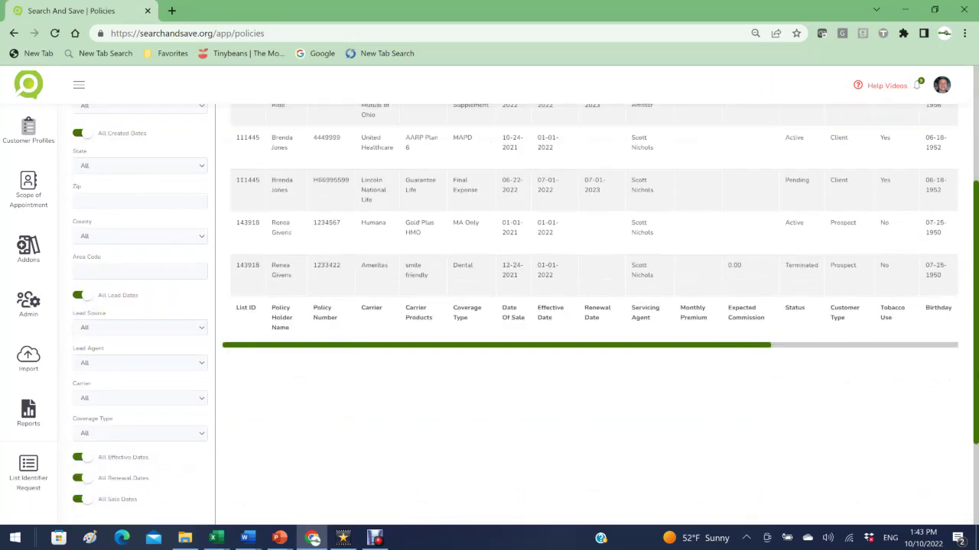
scroll(976, 233, down, 1)
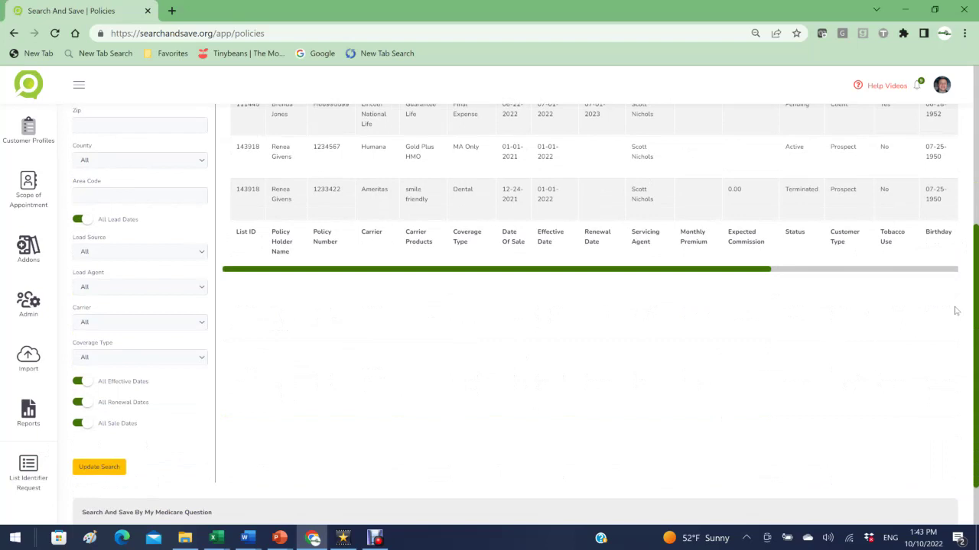
scroll(976, 317, up, 4)
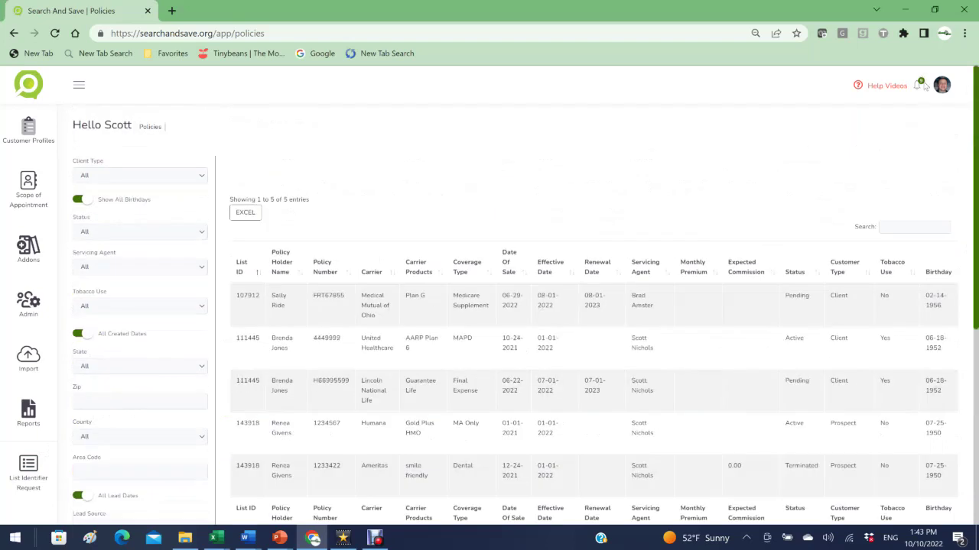
Step: Open the avatar account menu, close it, and reopen it
click(945, 88)
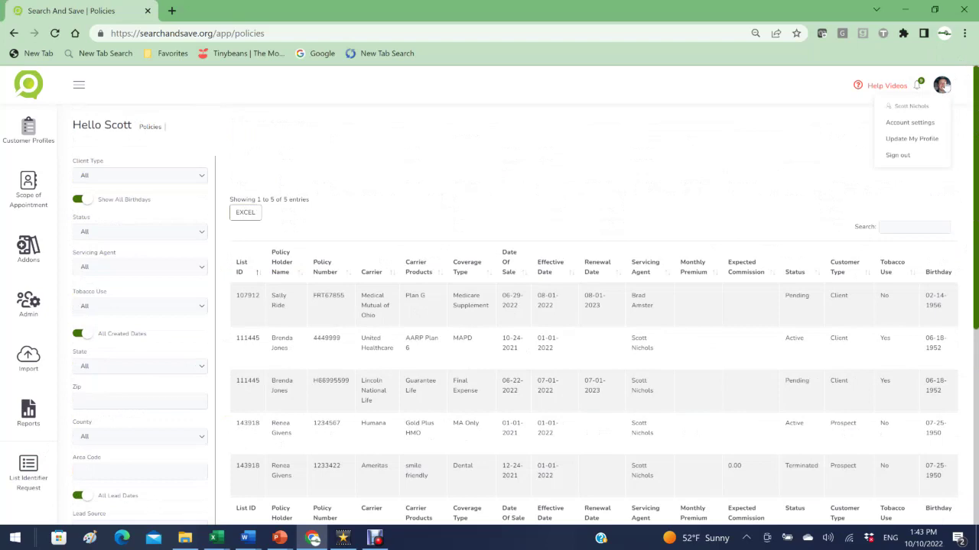
click(946, 88)
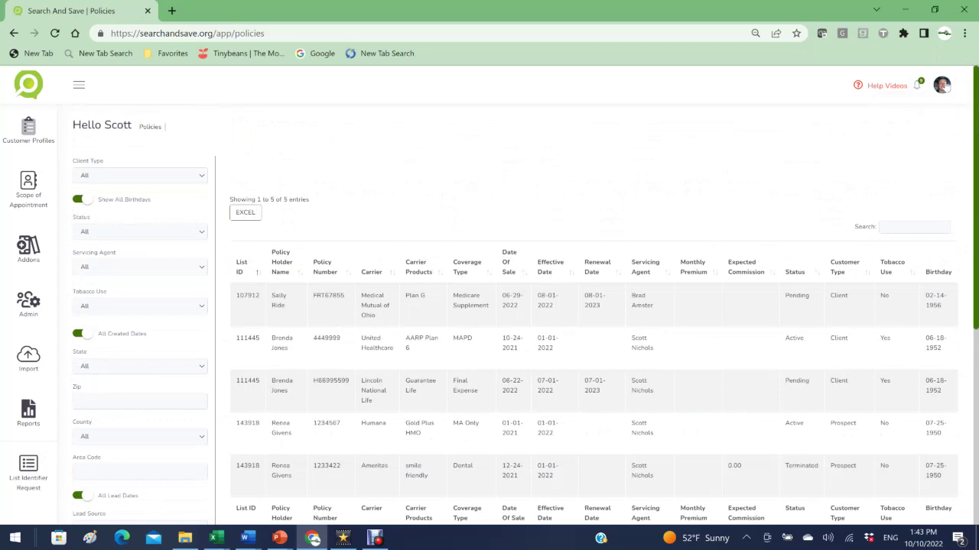
click(946, 88)
Step: In Account settings, check the plan levels and payment options, then show My Users
click(892, 123)
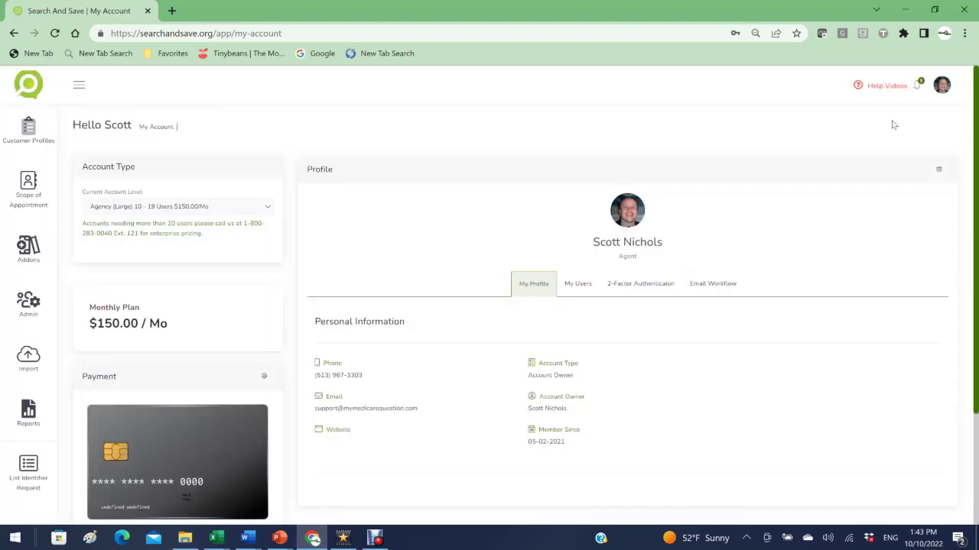
click(267, 208)
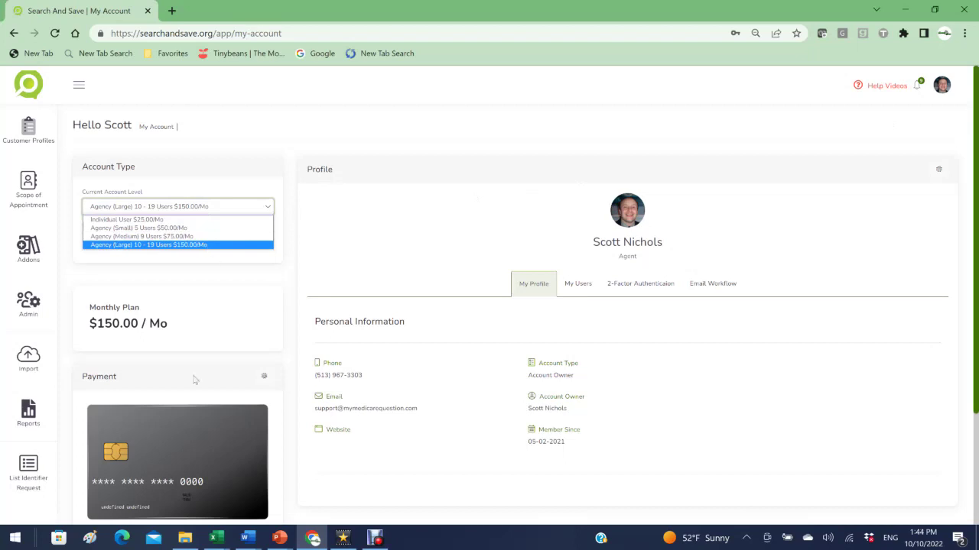
click(263, 380)
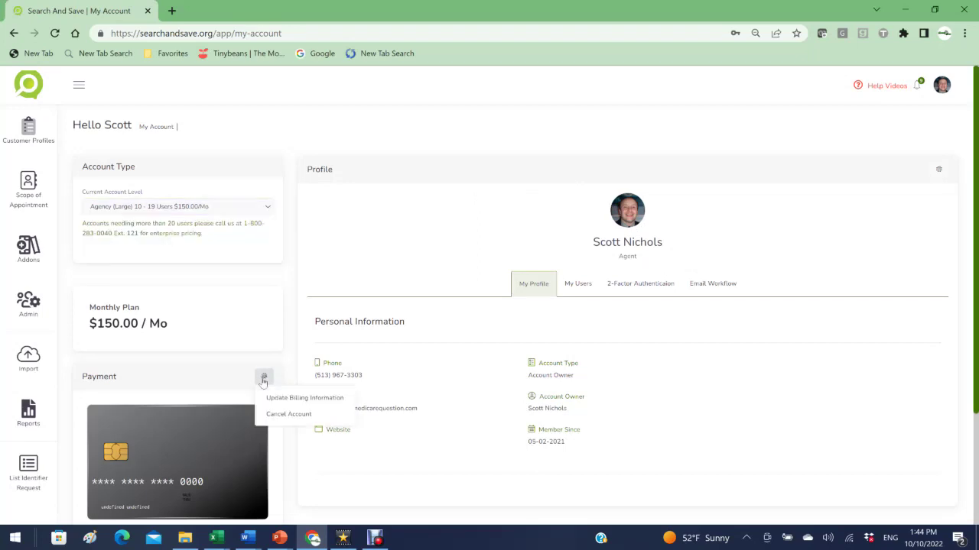
click(263, 379)
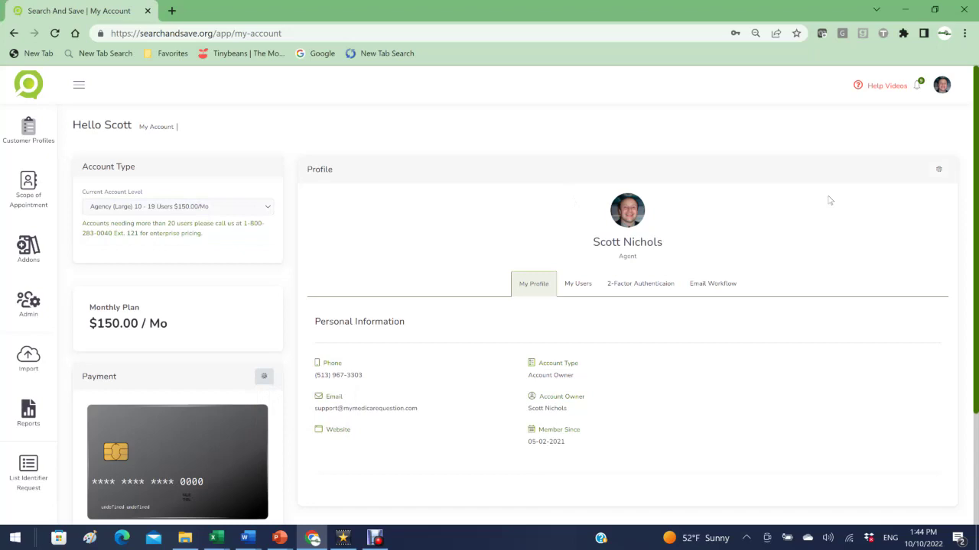
click(578, 287)
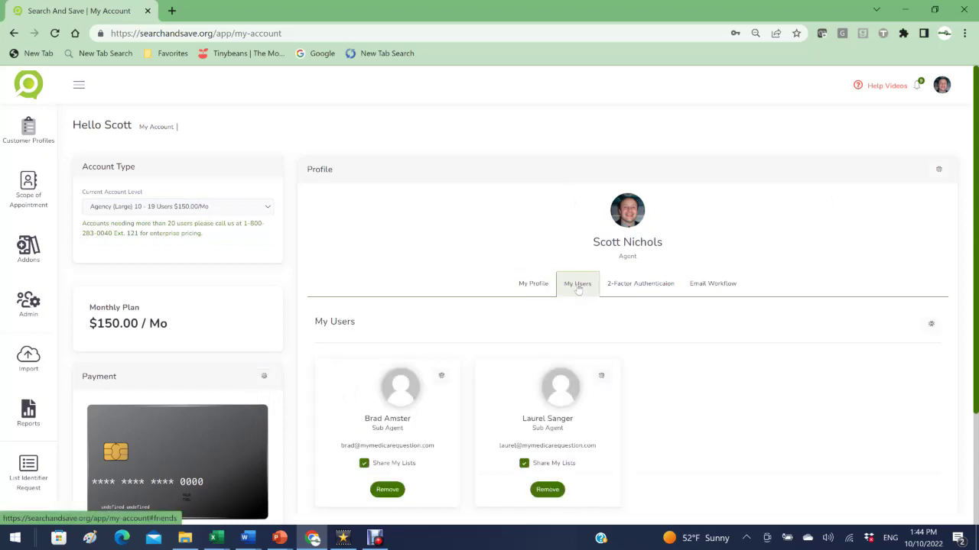
Step: Start adding a new user from the gear menu, then cancel it
click(932, 324)
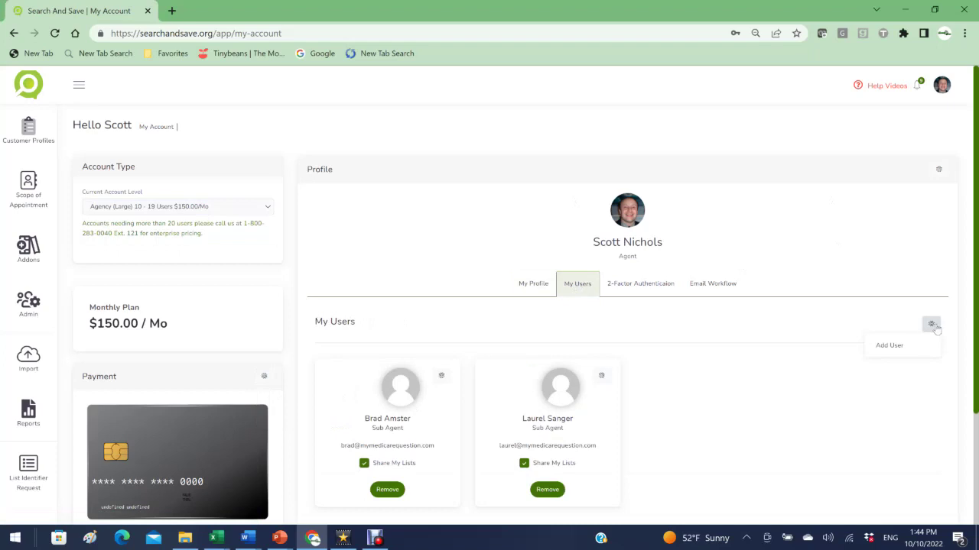
click(889, 345)
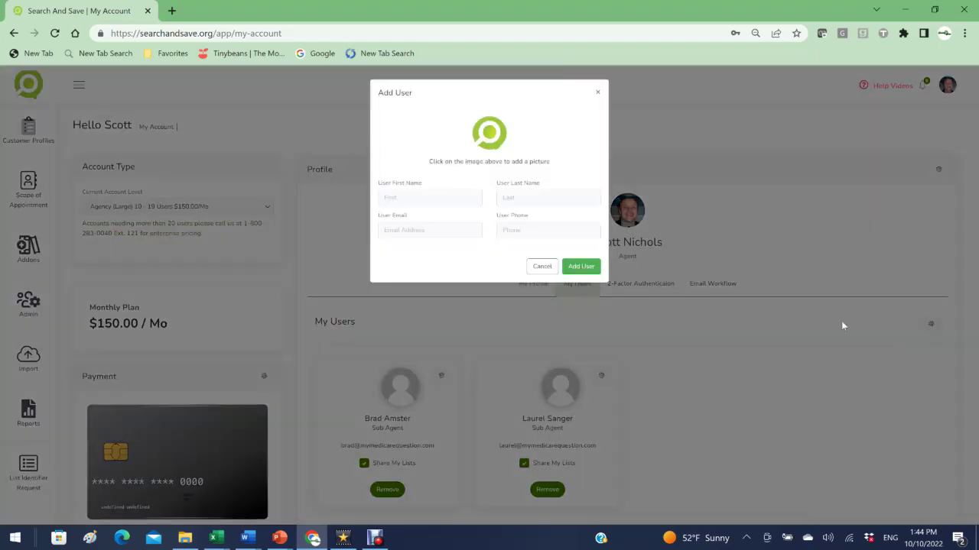
click(600, 93)
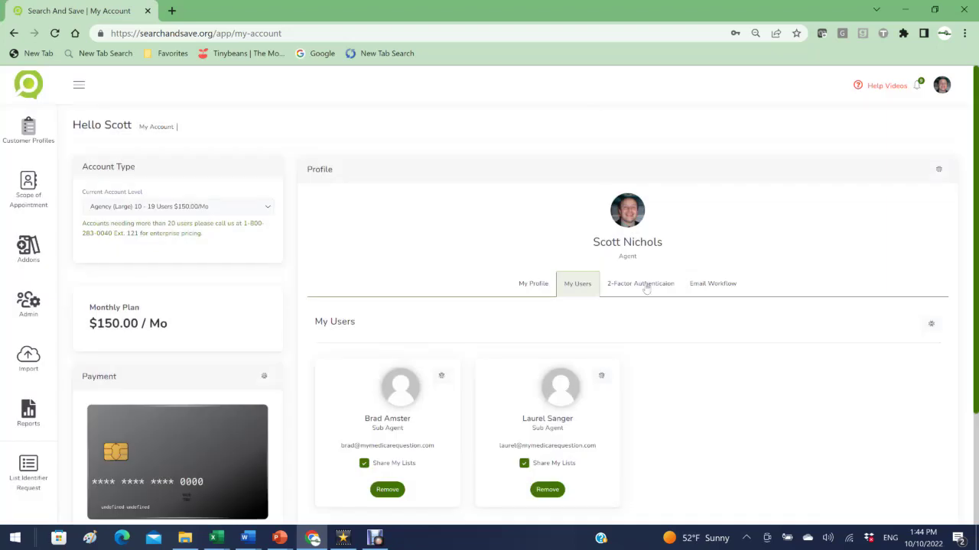
Step: Review 2-Factor Authentication, keep it Disabled, then switch to the Email Workflow tab
click(646, 286)
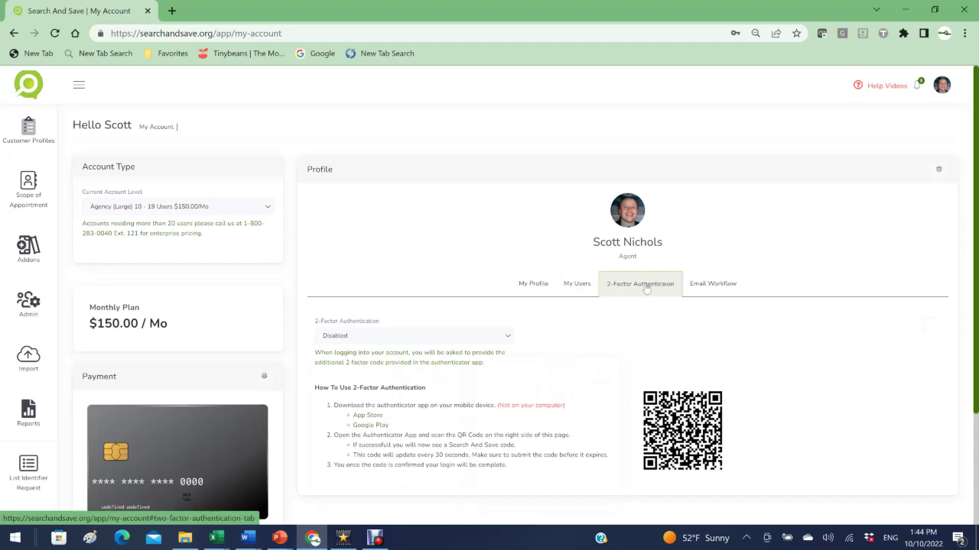
click(508, 336)
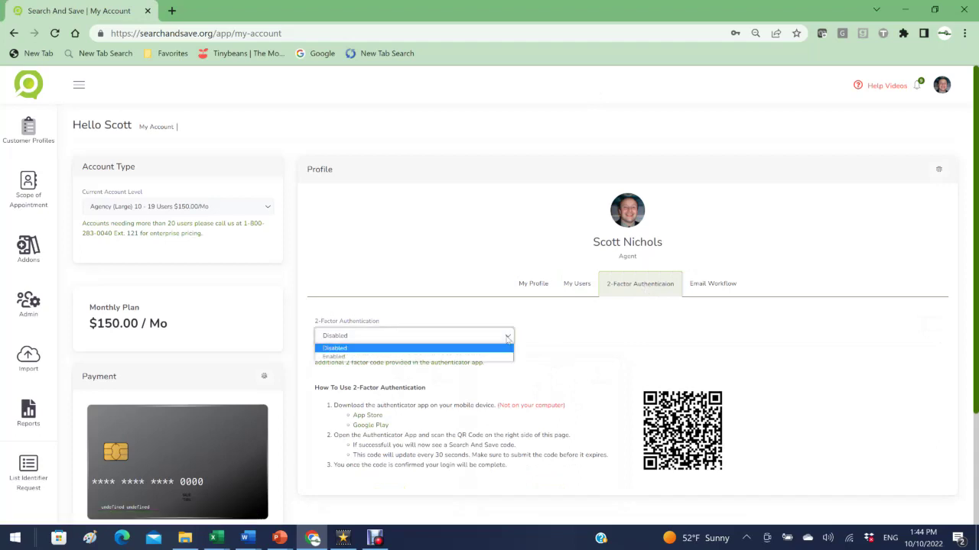
click(509, 337)
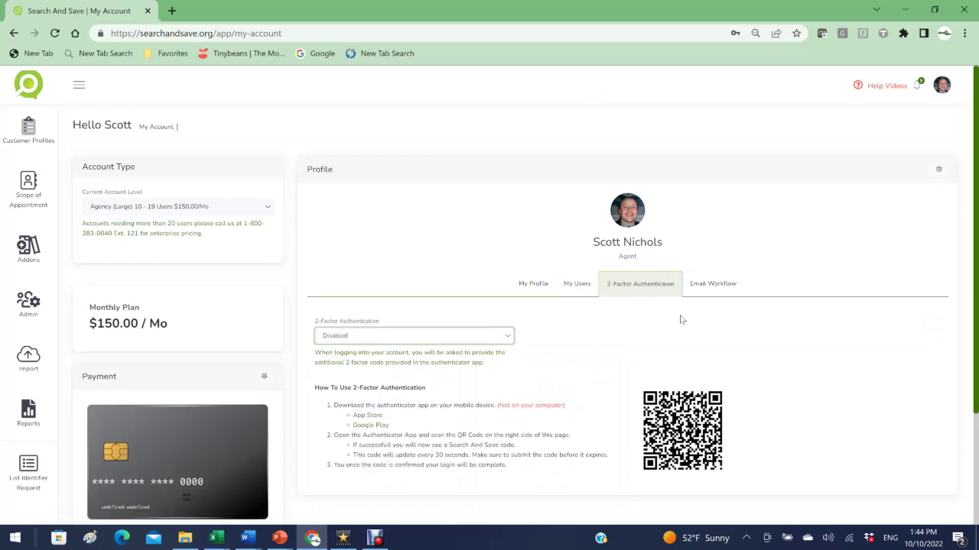
click(707, 286)
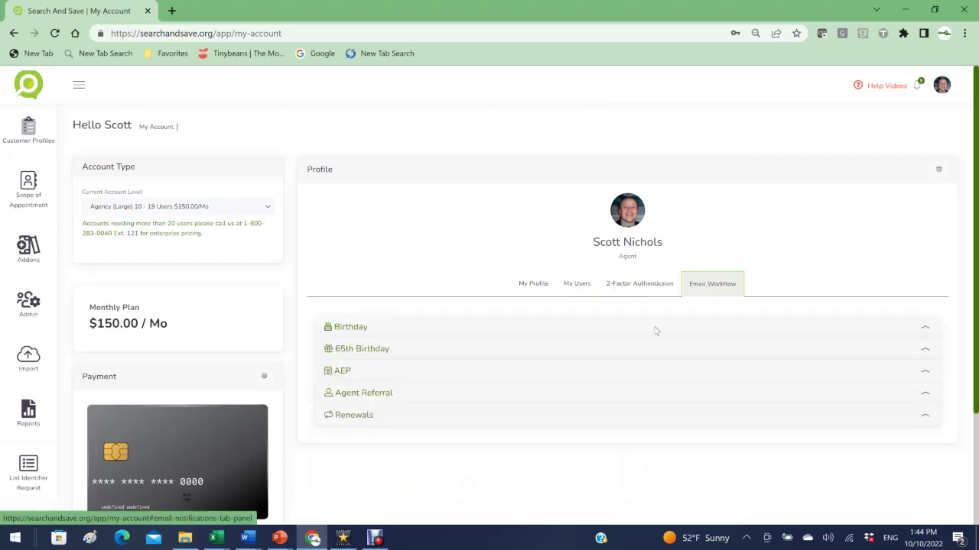
Step: Expand the Birthday templates and preview Happy Birthday Templates 1 and 2
click(926, 327)
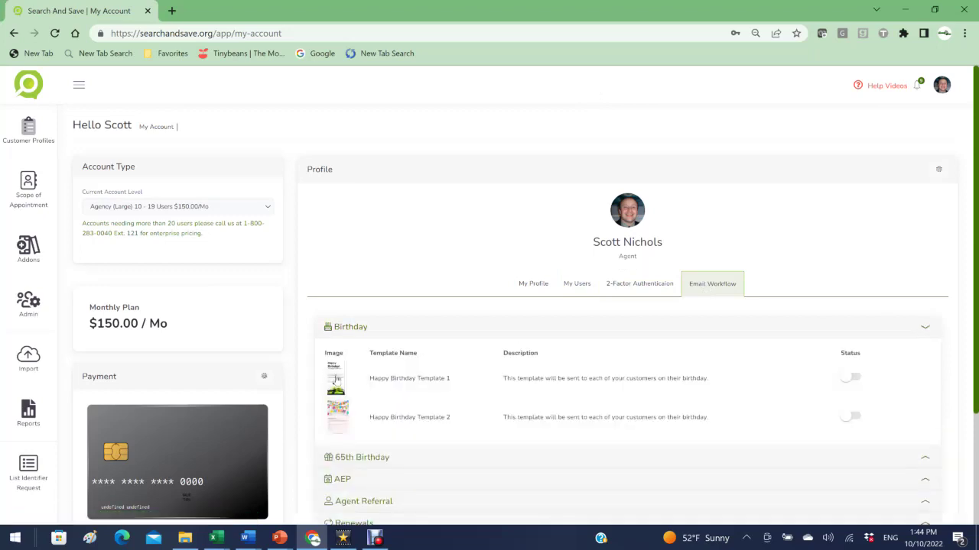
click(336, 380)
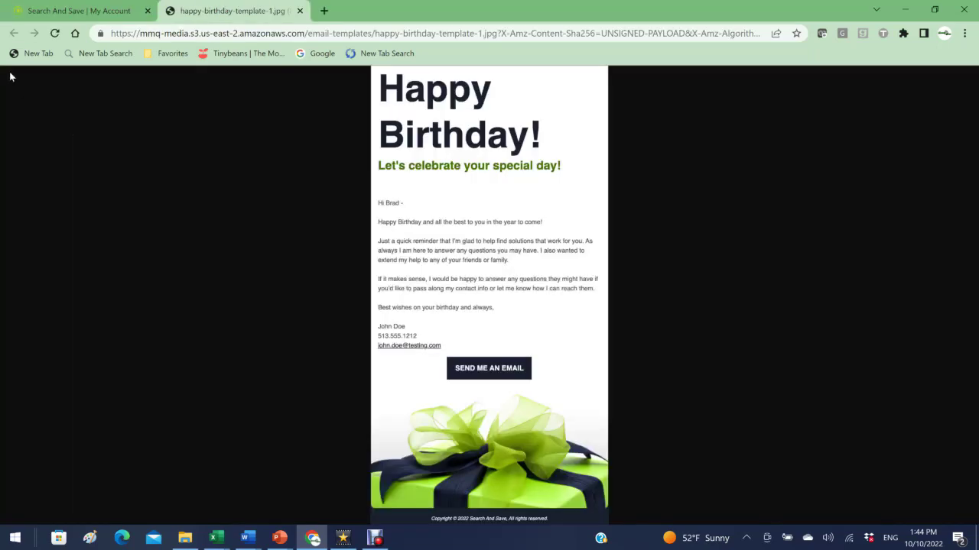
click(300, 12)
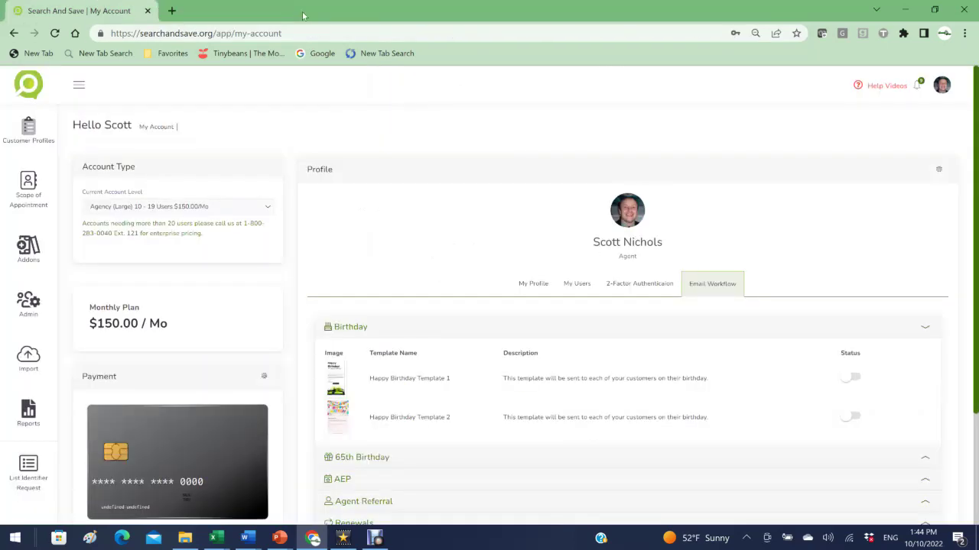
click(337, 413)
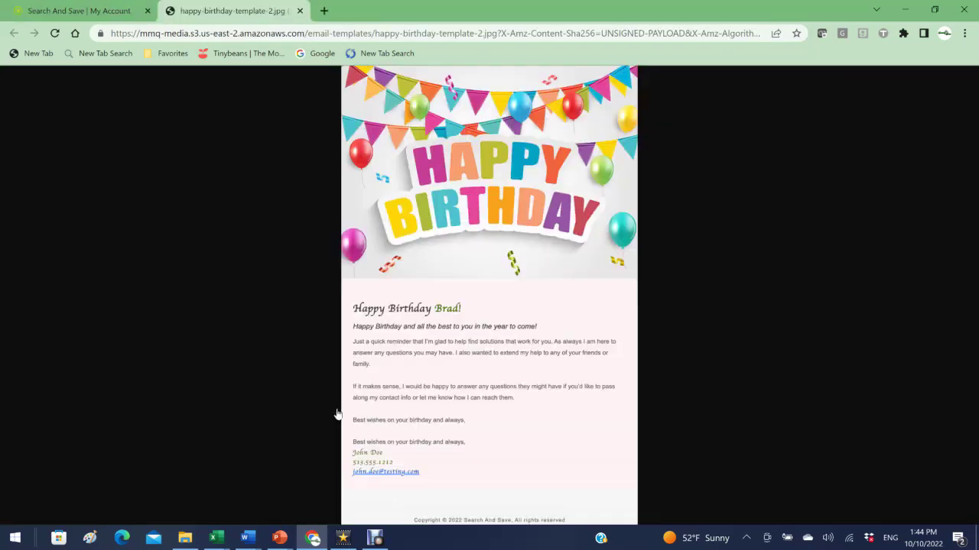
click(299, 11)
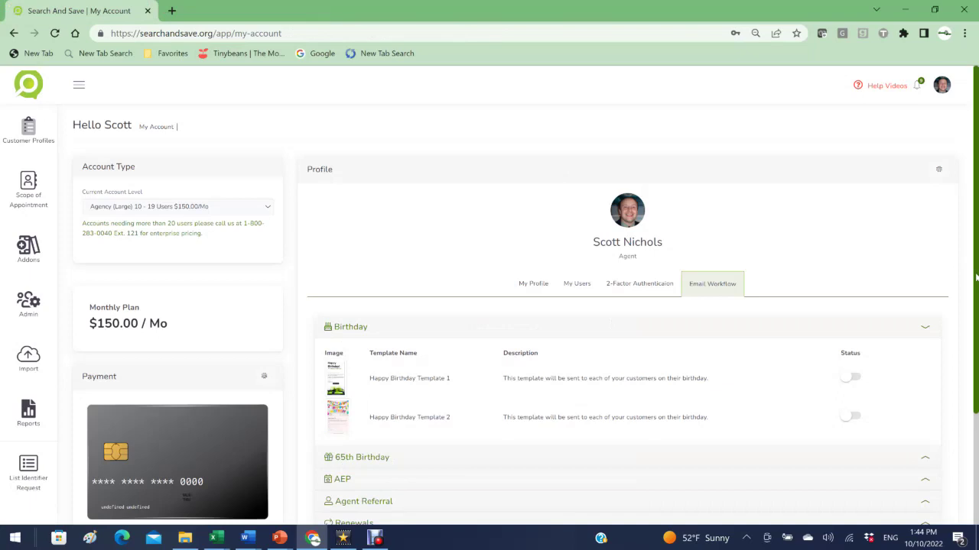
Step: Expand the 65th Birthday, AEP, Agent Referral and Renewals template categories
scroll(695, 306, down, 3)
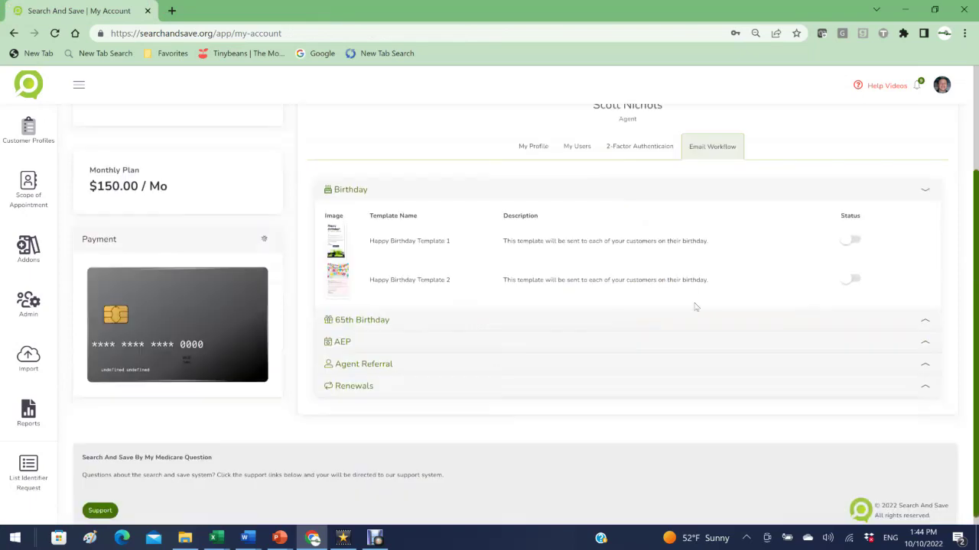
click(923, 325)
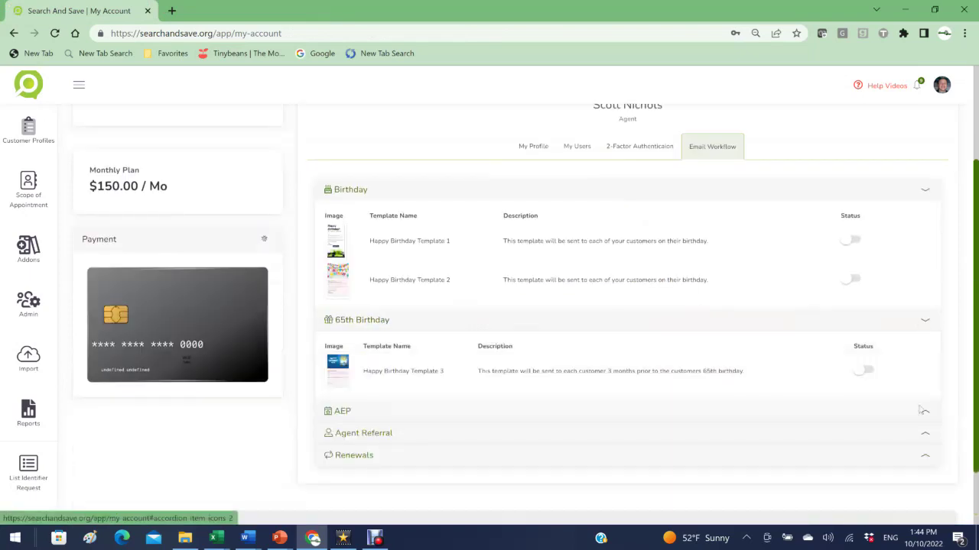
click(924, 414)
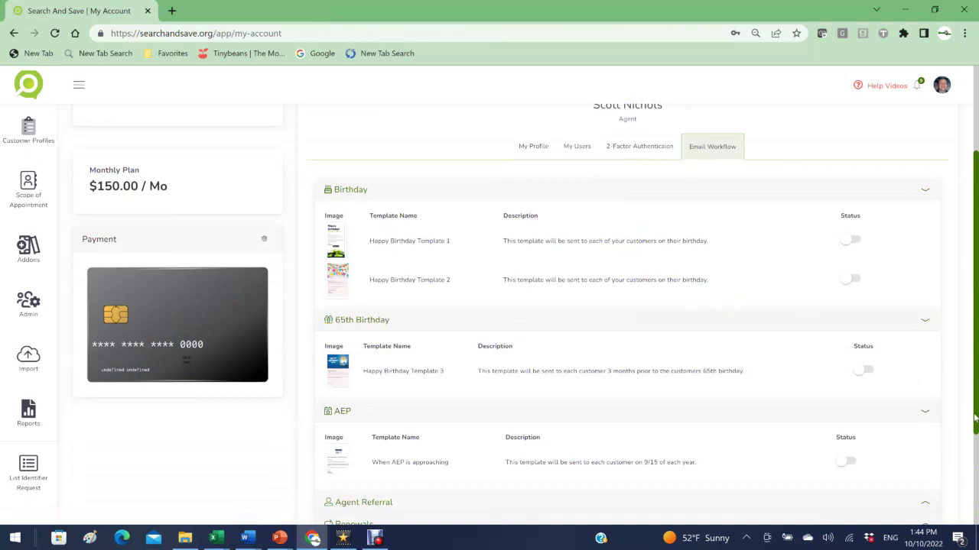
scroll(922, 362, down, 2)
click(923, 361)
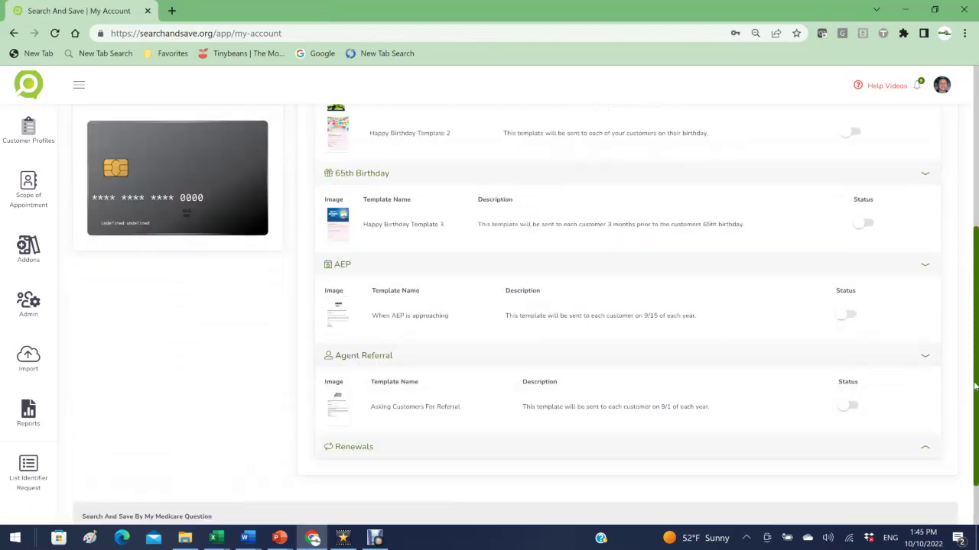
scroll(925, 400, down, 1)
click(923, 379)
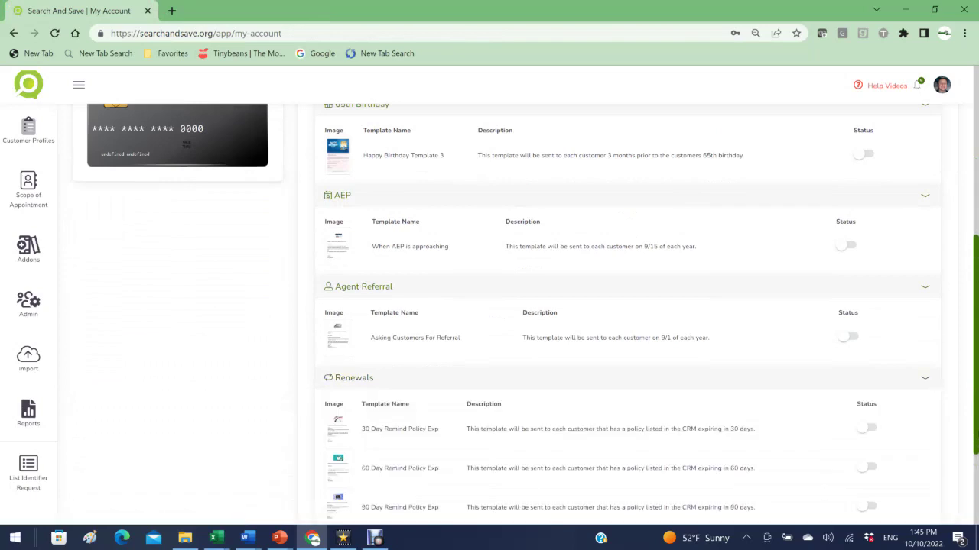
scroll(854, 296, down, 1)
scroll(854, 296, up, 4)
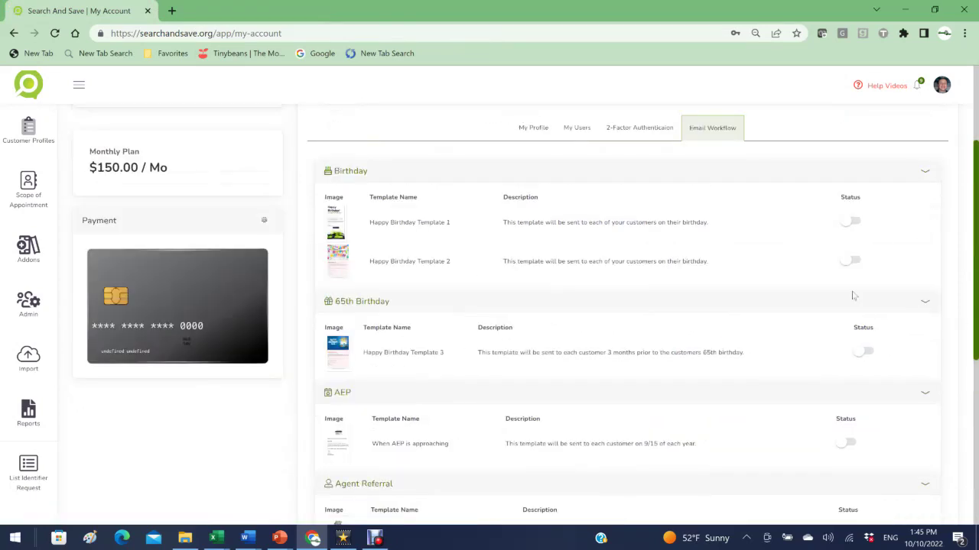
Step: Toggle Happy Birthday Template 1 on and back off, then open the Help Videos menu
click(850, 221)
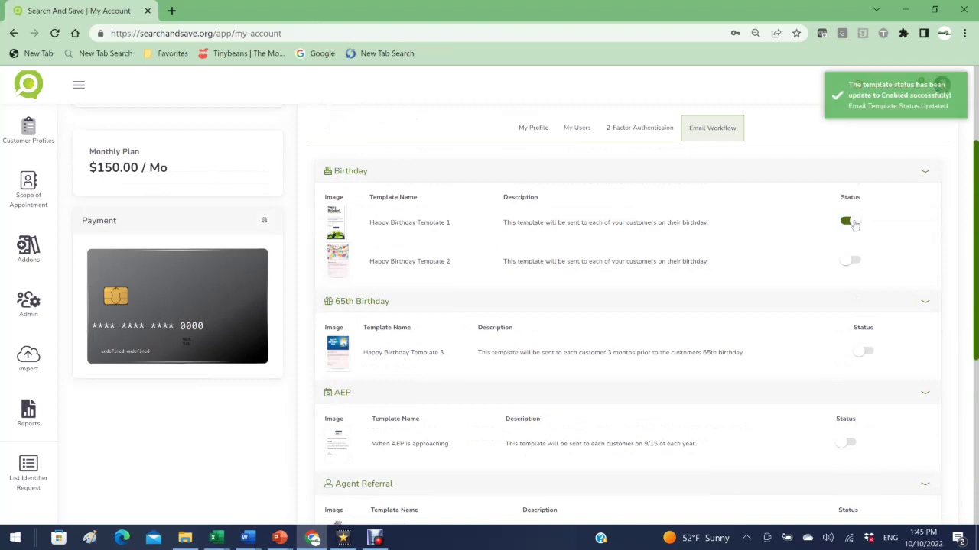
click(852, 222)
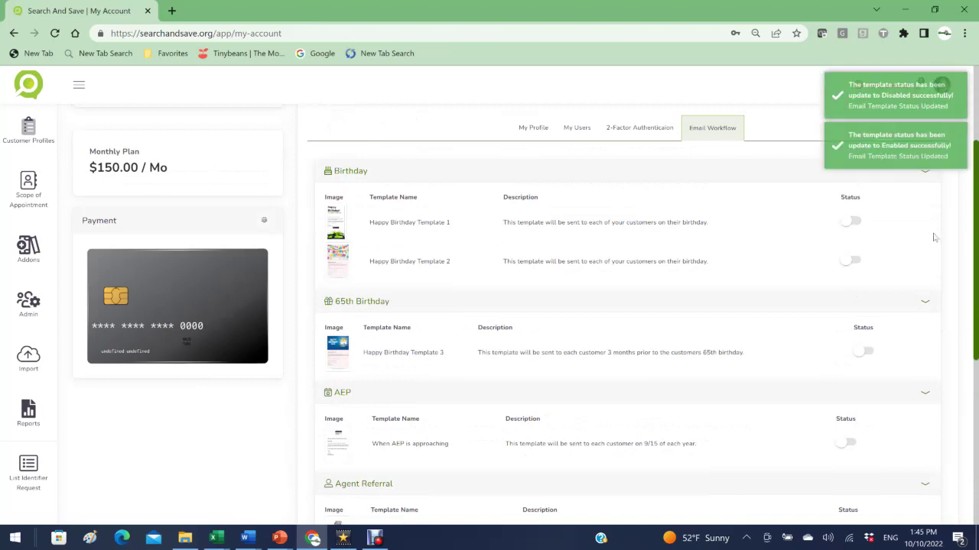
scroll(973, 159, up, 2)
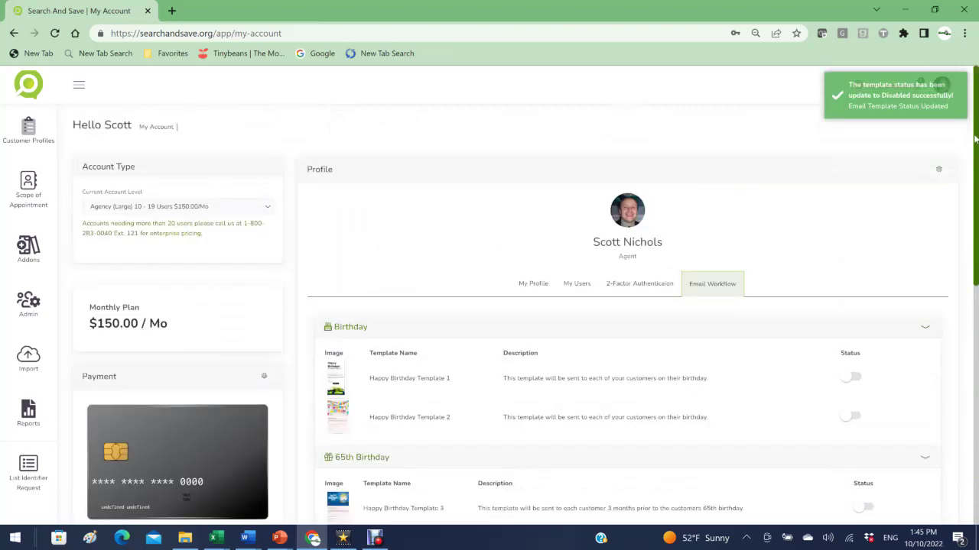
click(941, 170)
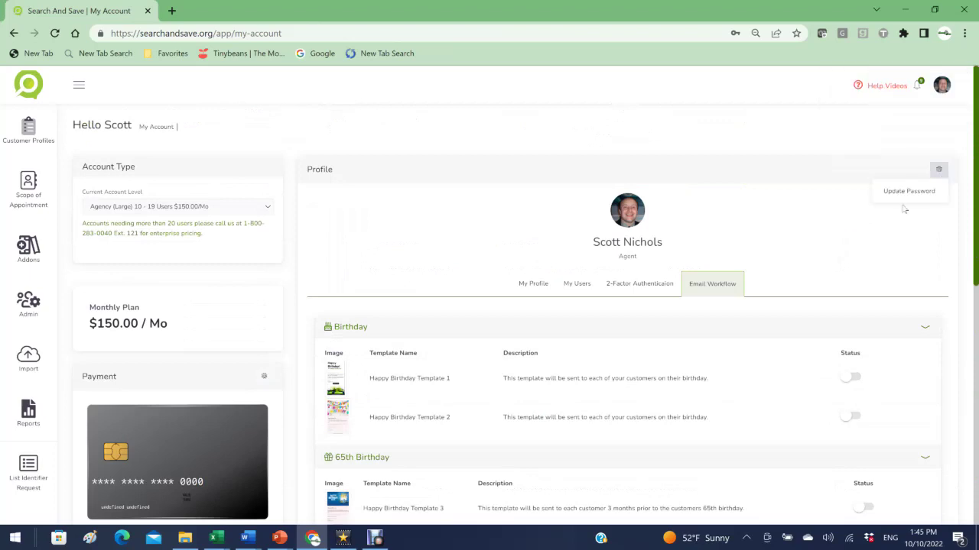
click(939, 170)
click(880, 90)
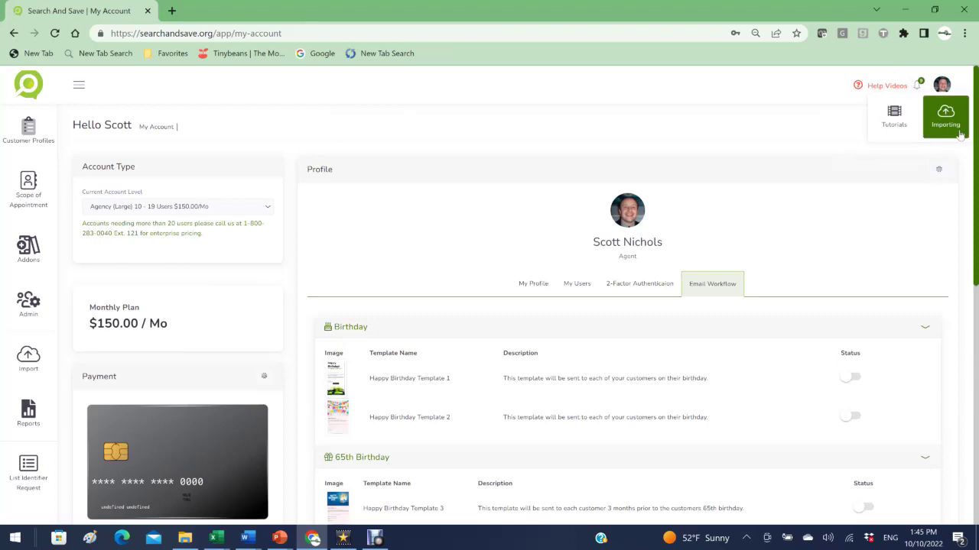
Step: Browse the Help Videos tutorials grid, then return to the All Customer Profiles list
click(885, 122)
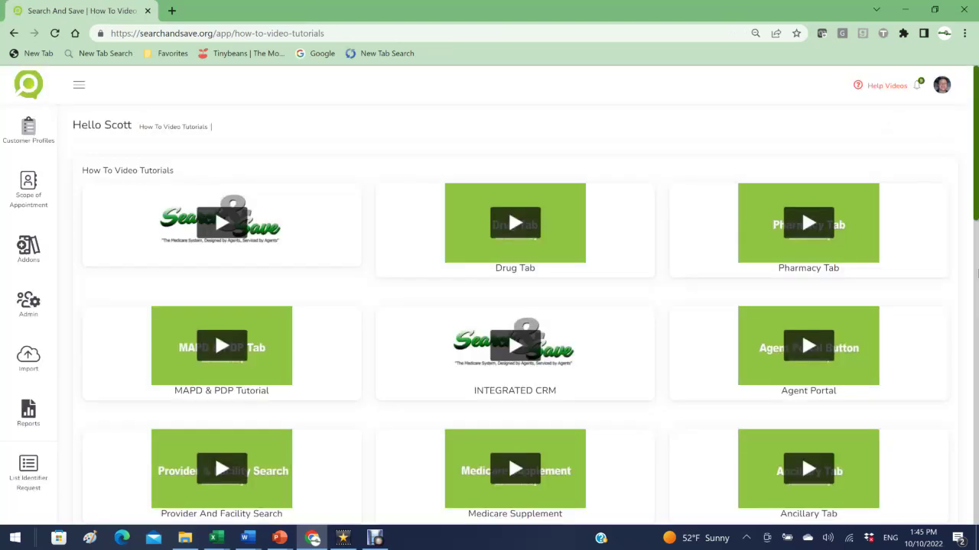
scroll(977, 273, down, 6)
scroll(977, 273, up, 3)
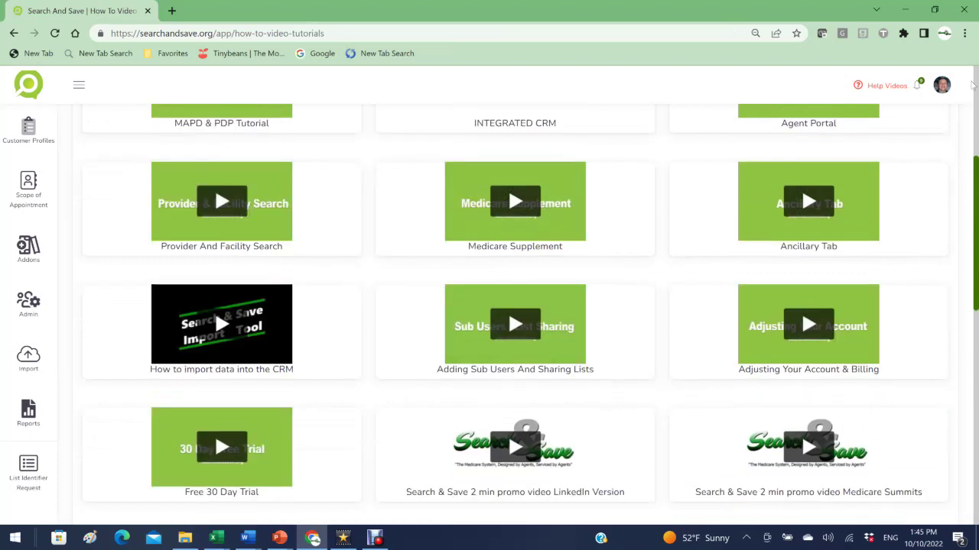
scroll(972, 86, up, 4)
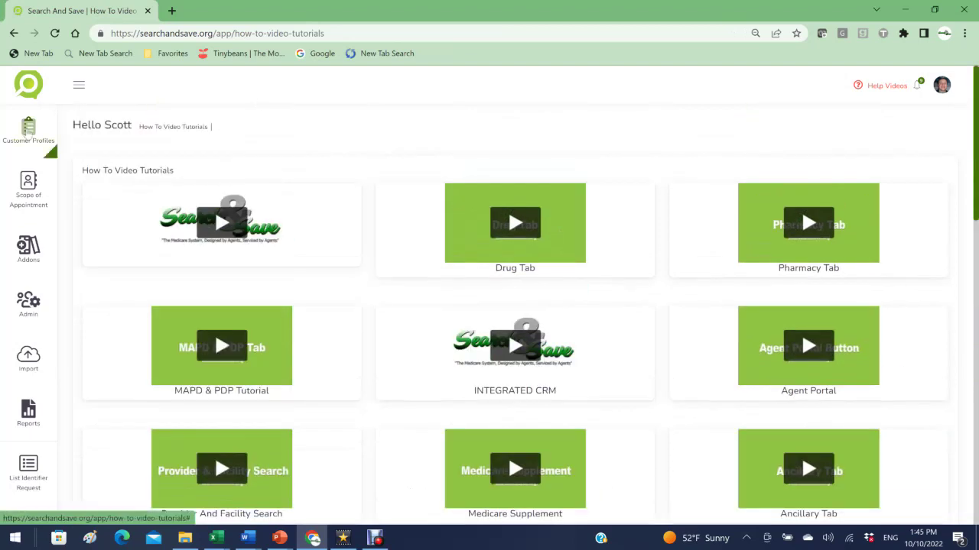
mouse_move(28, 129)
click(107, 121)
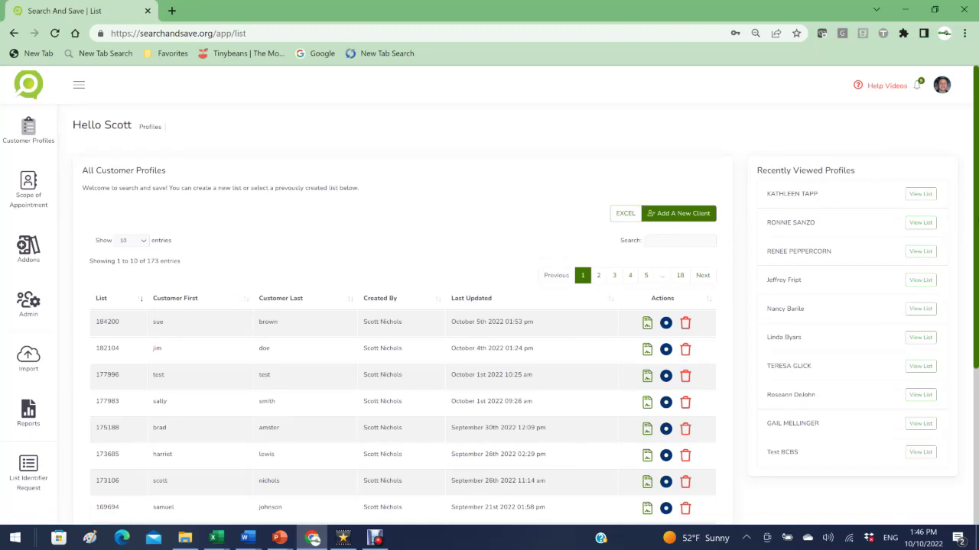
Step: Add a new client with the customer's first and last name and create their list
scroll(967, 213, down, 1)
scroll(967, 213, down, 3)
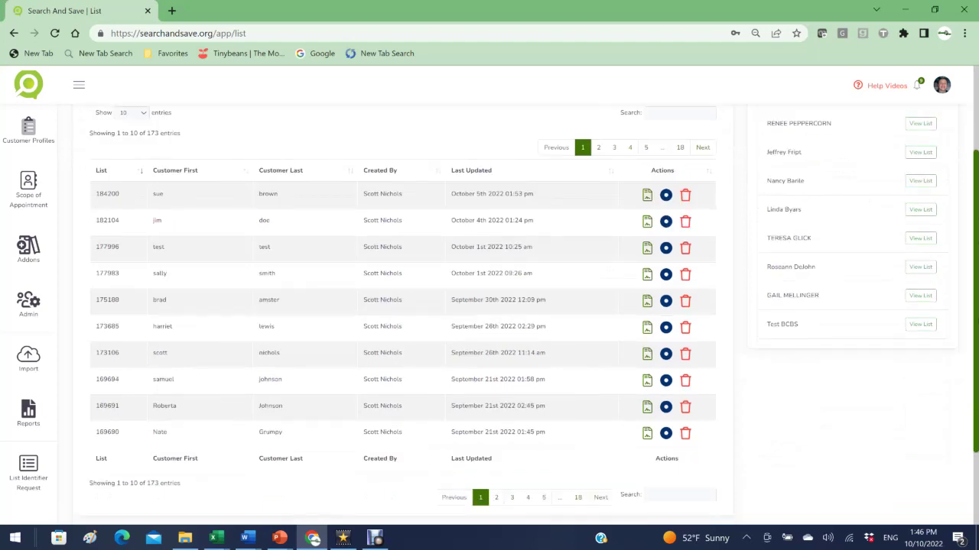
scroll(489, 306, down, 2)
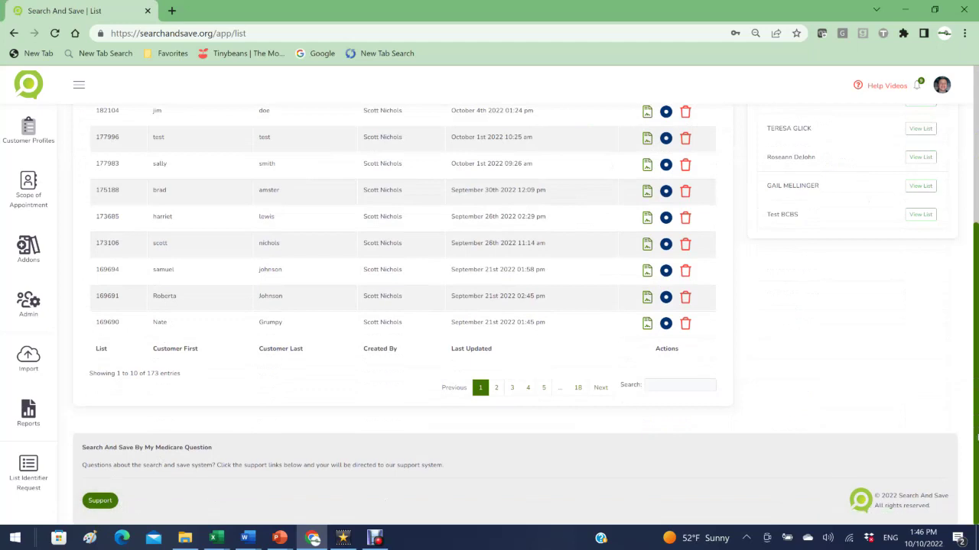
scroll(976, 229, up, 5)
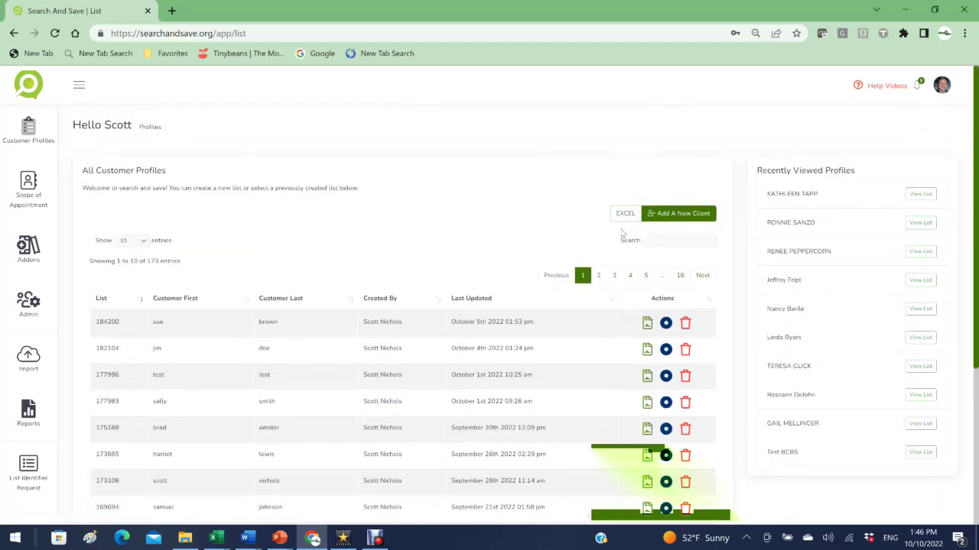
click(672, 220)
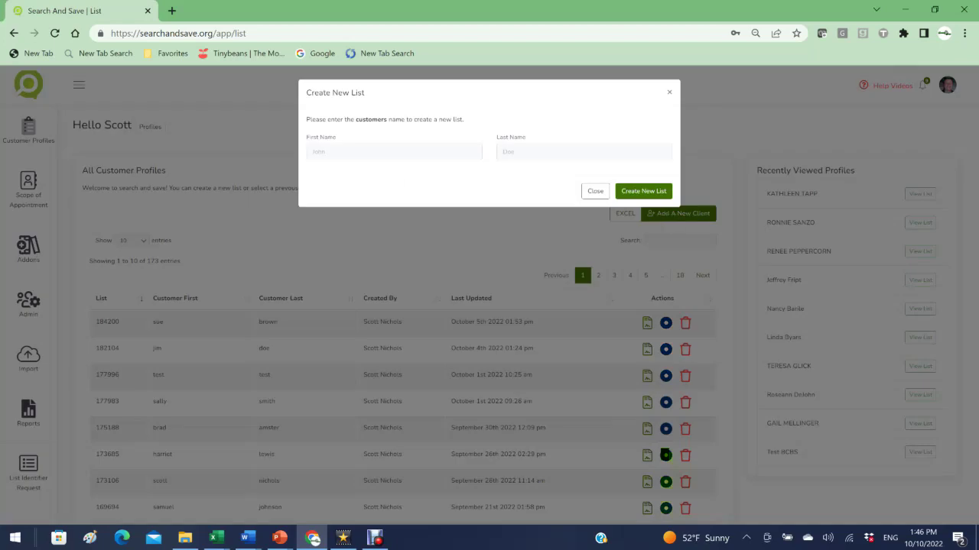
click(382, 151)
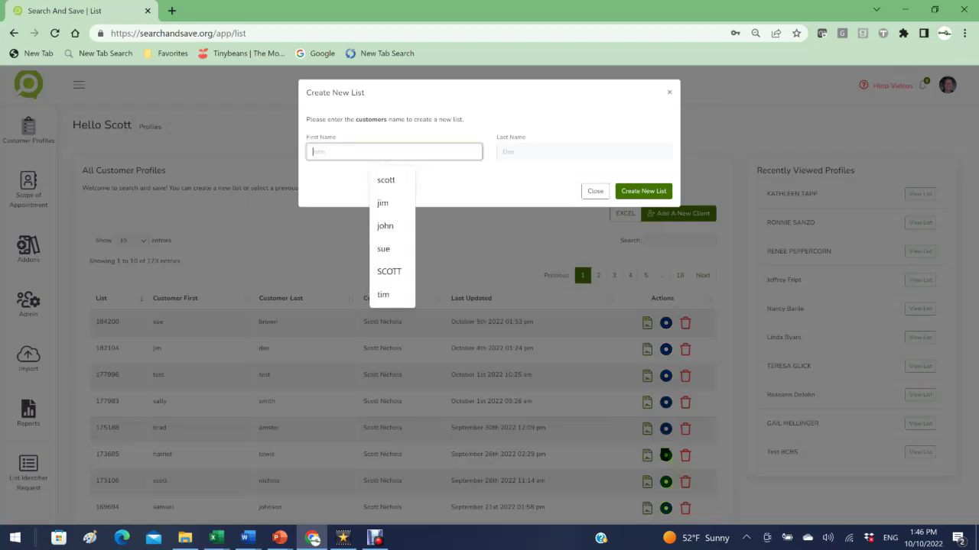
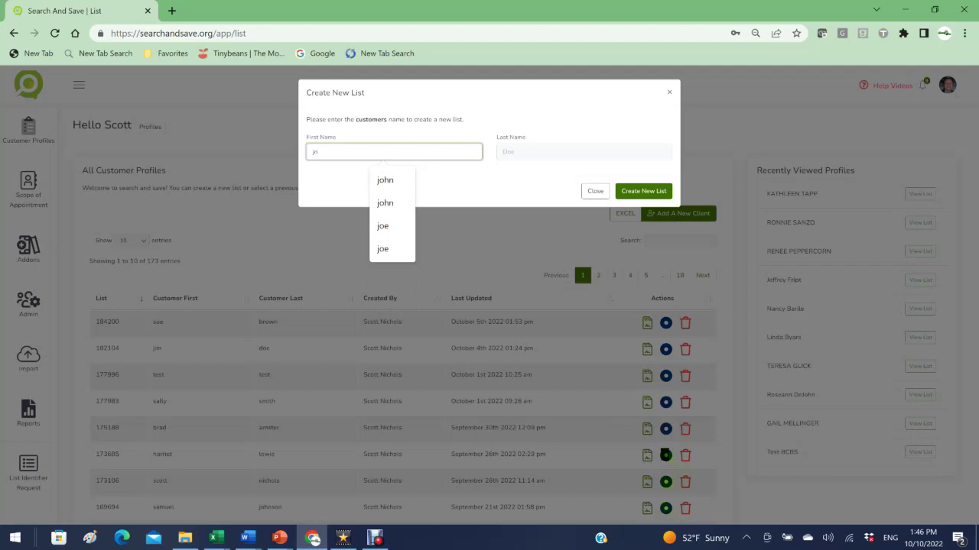
click(583, 151)
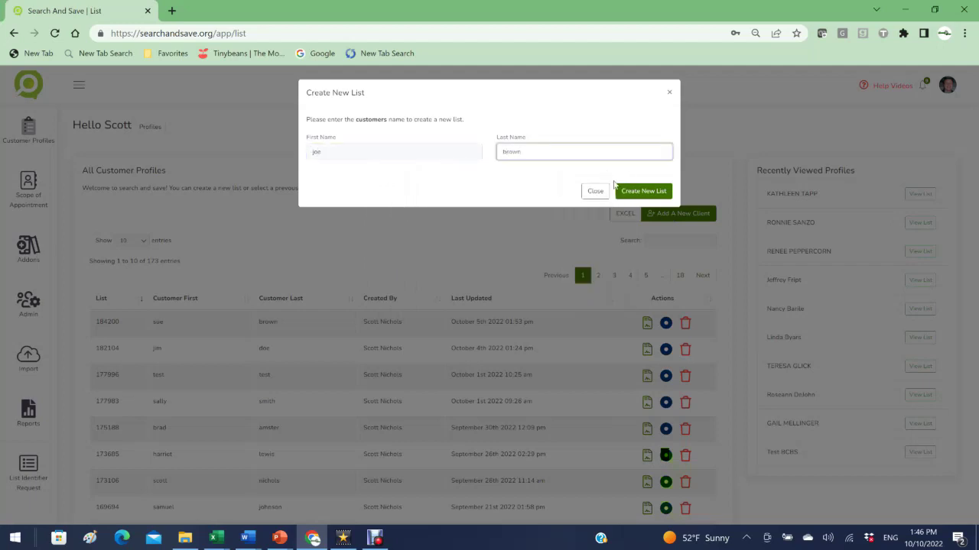
click(643, 191)
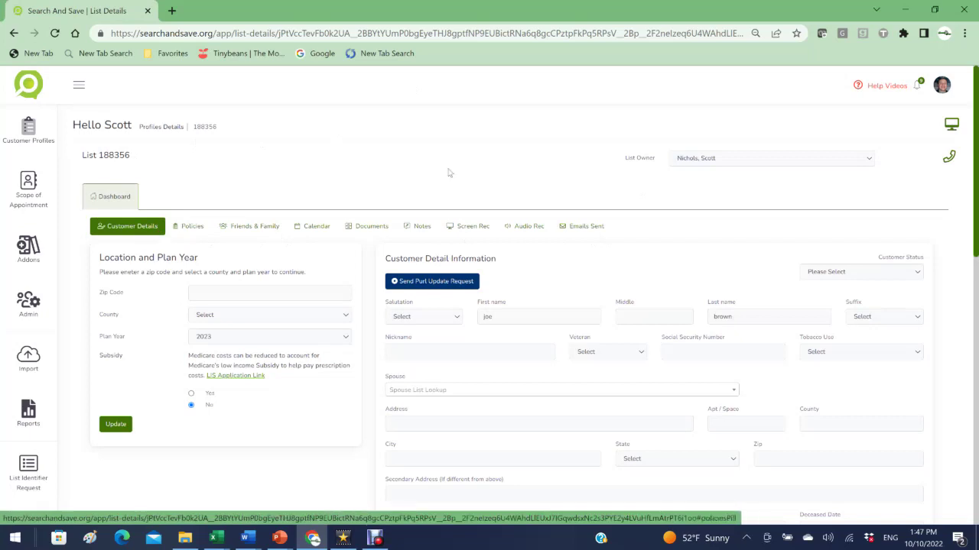
click(872, 160)
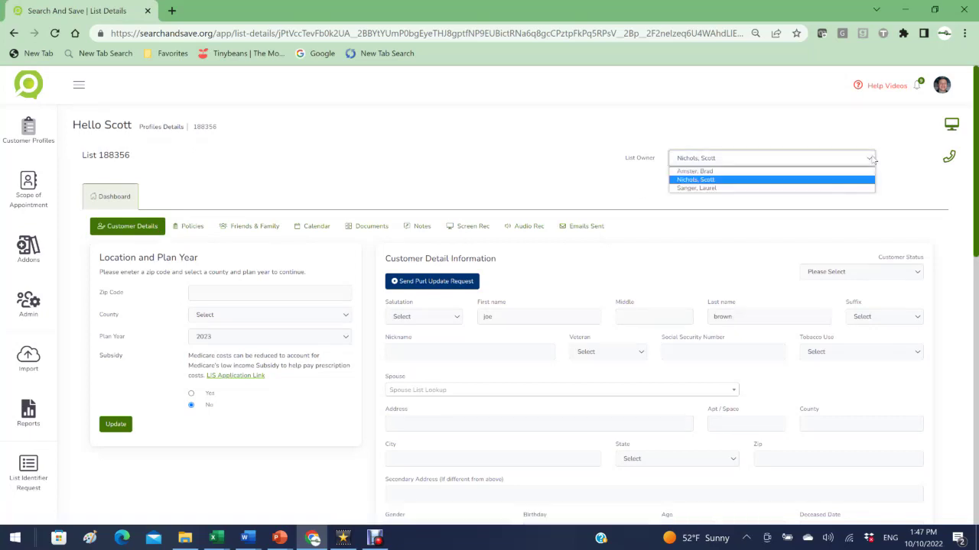
click(719, 172)
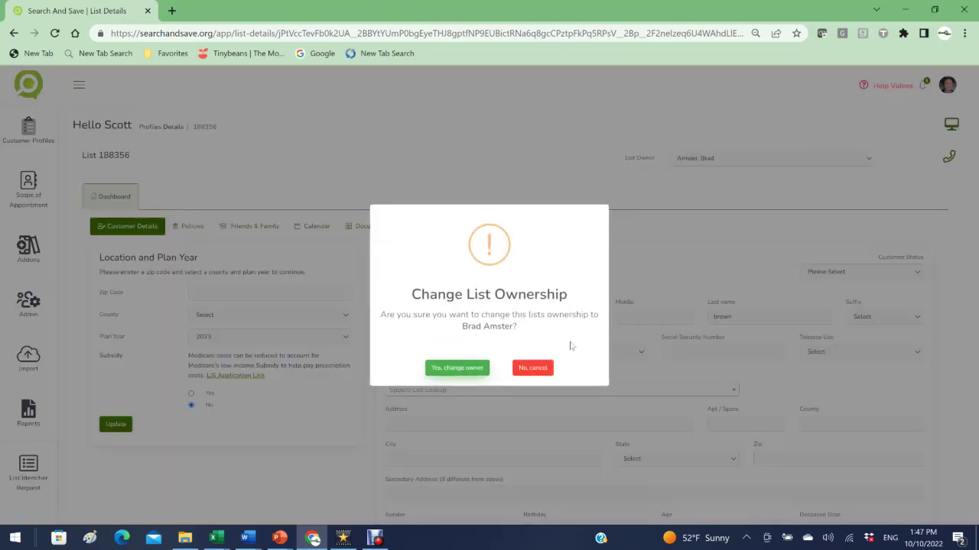
click(532, 369)
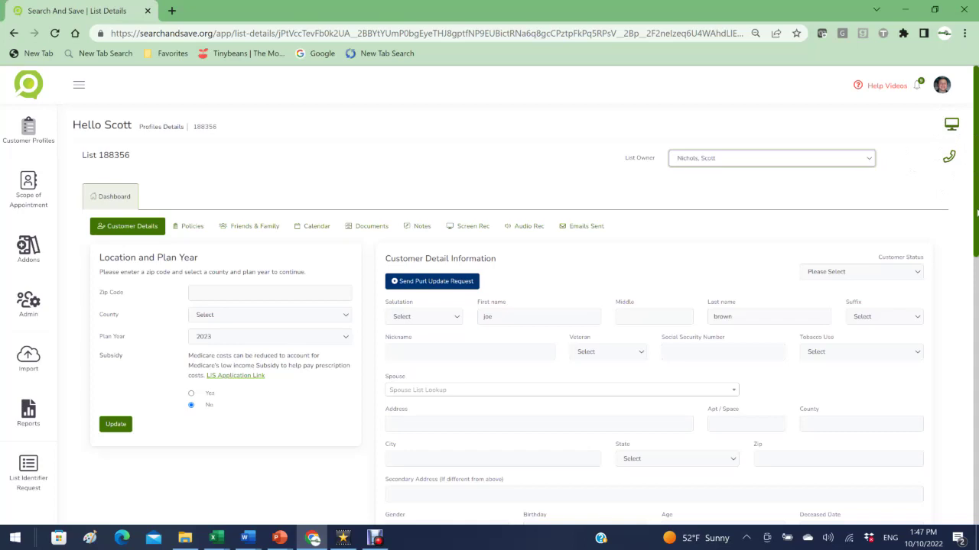
scroll(976, 214, down, 2)
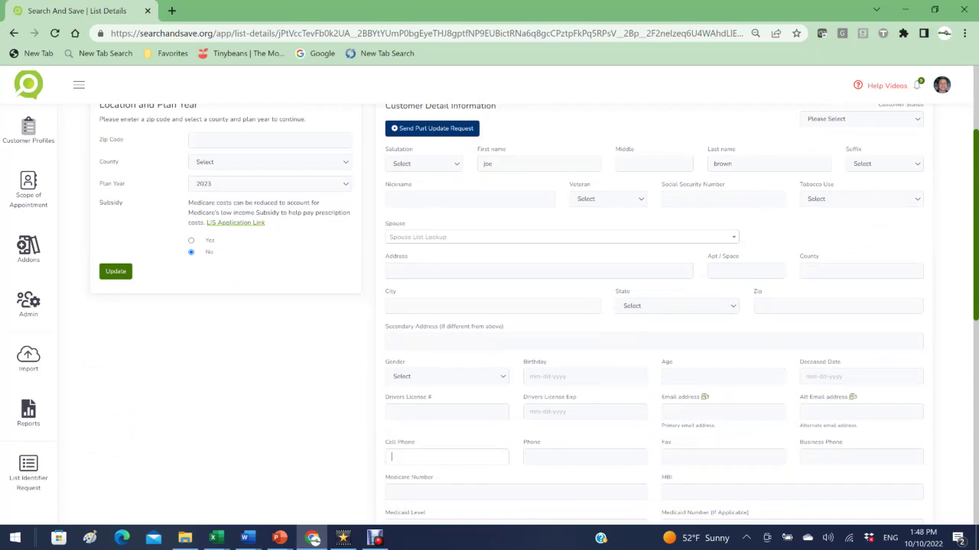
click(447, 457)
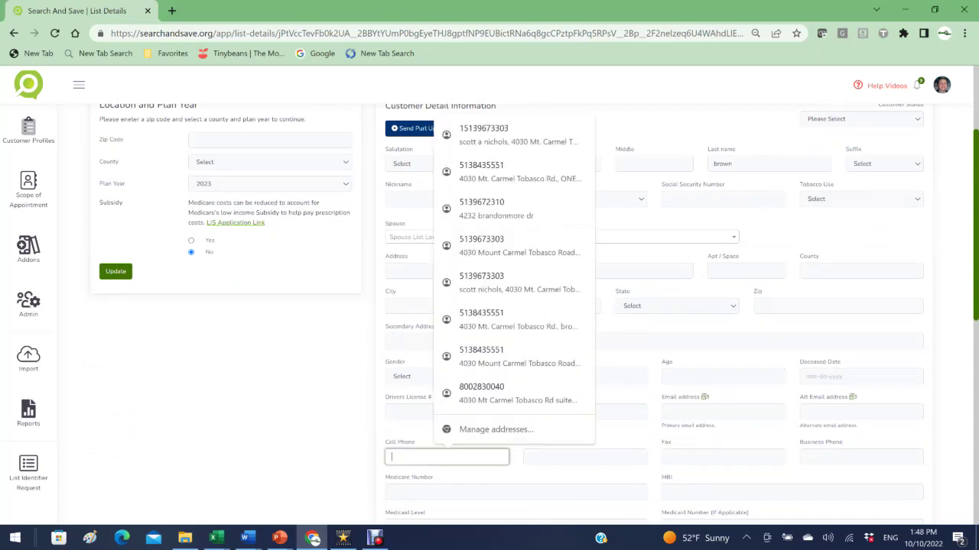
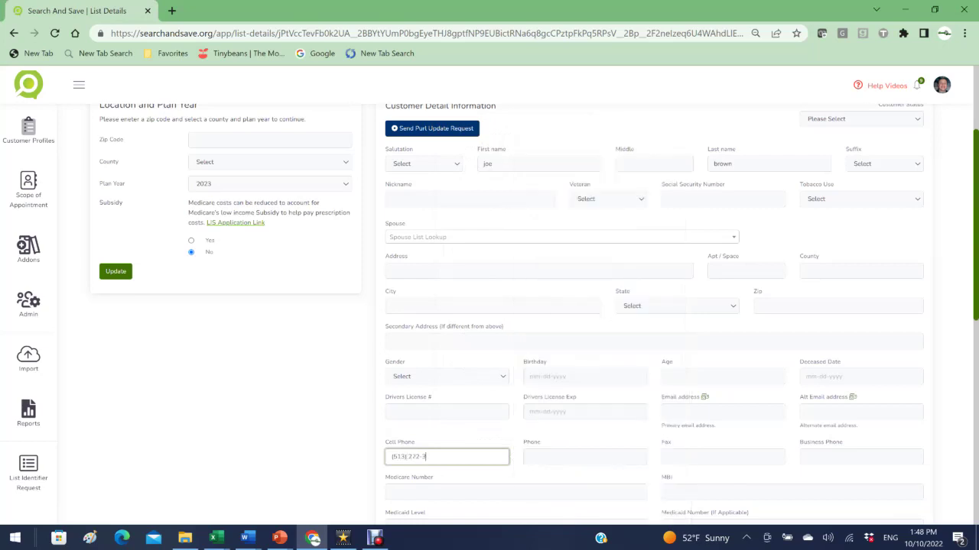
click(667, 411)
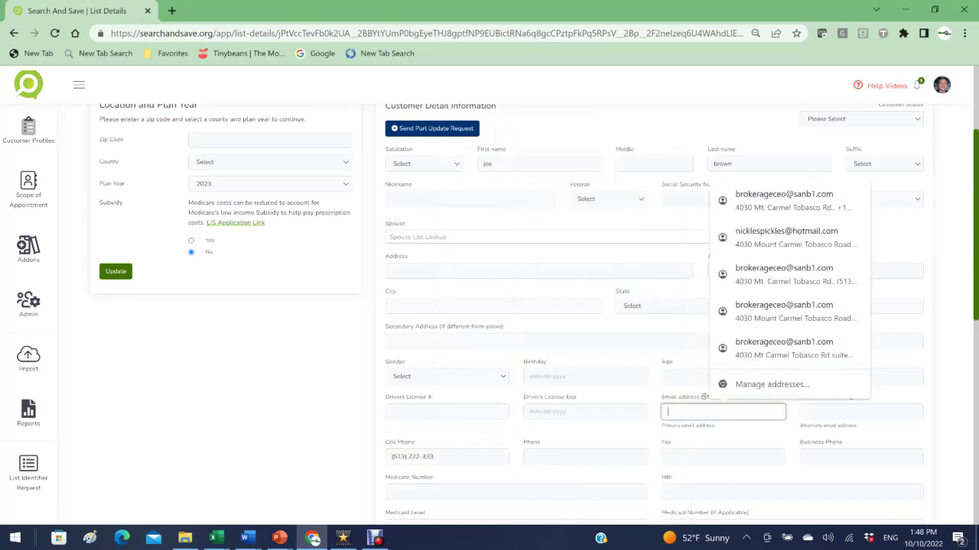
click(831, 199)
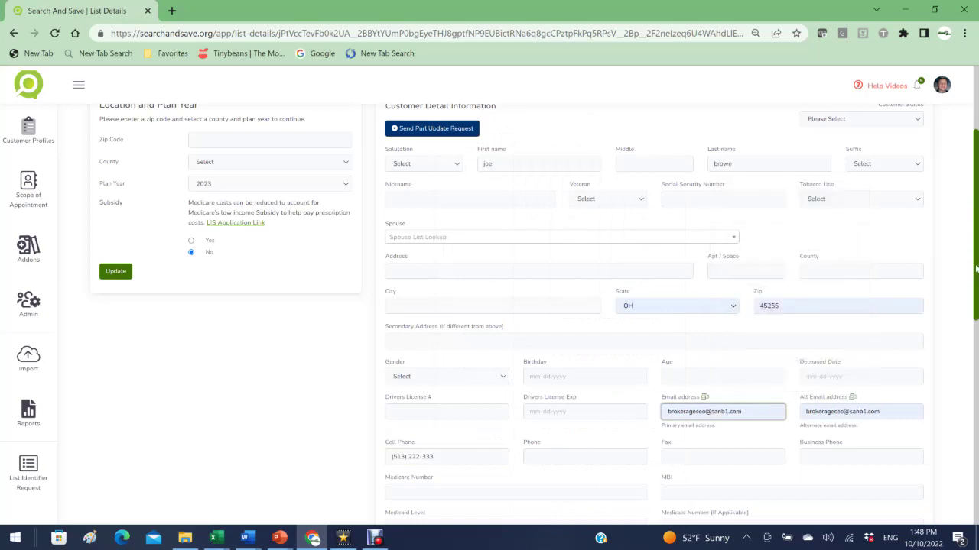
drag(976, 269, 959, 204)
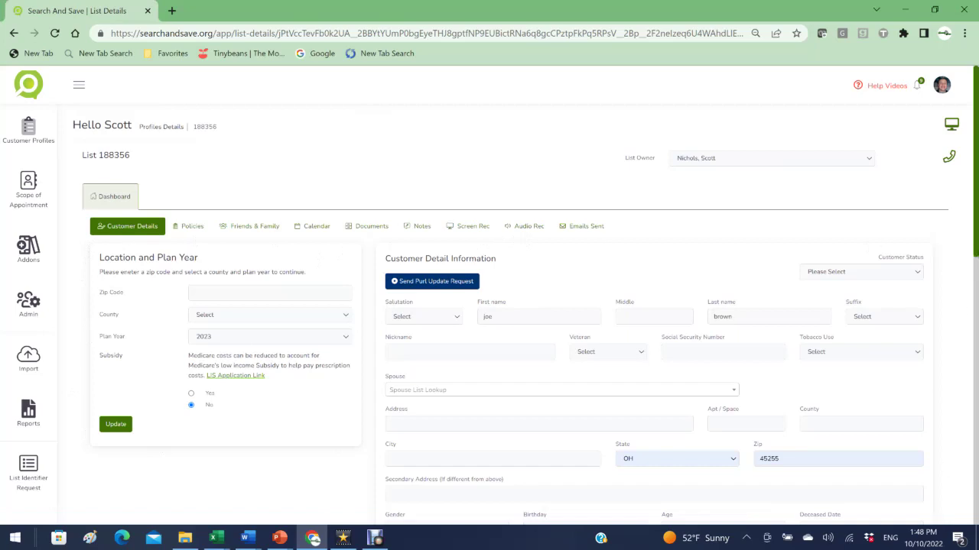
scroll(535, 313, down, 5)
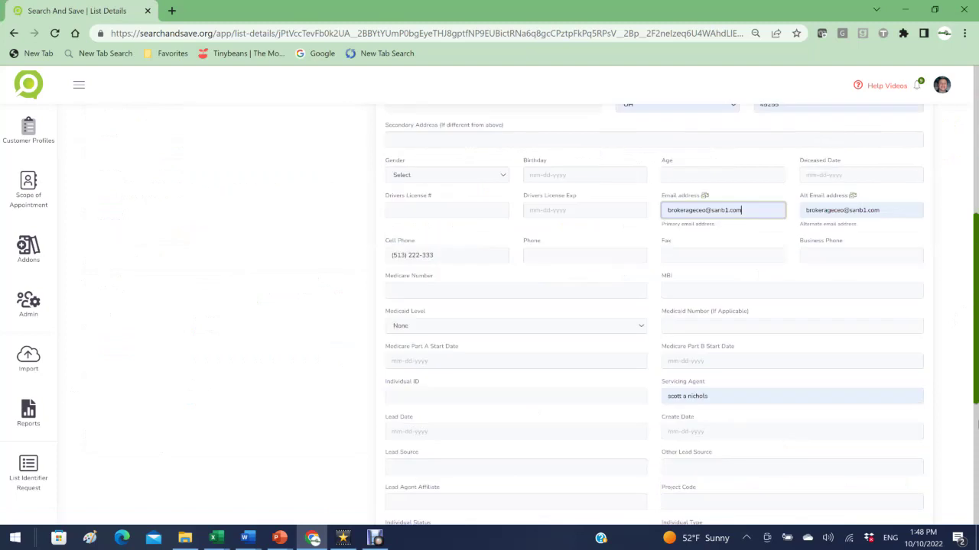
Step: Save the edited Customer Detail Information with Update at the bottom of the form
scroll(676, 466, down, 3)
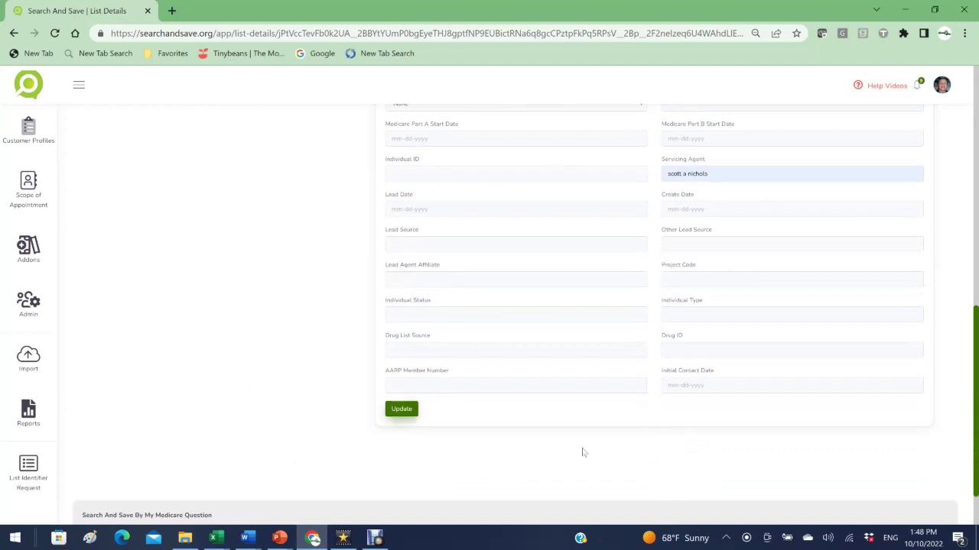
scroll(974, 397, up, 3)
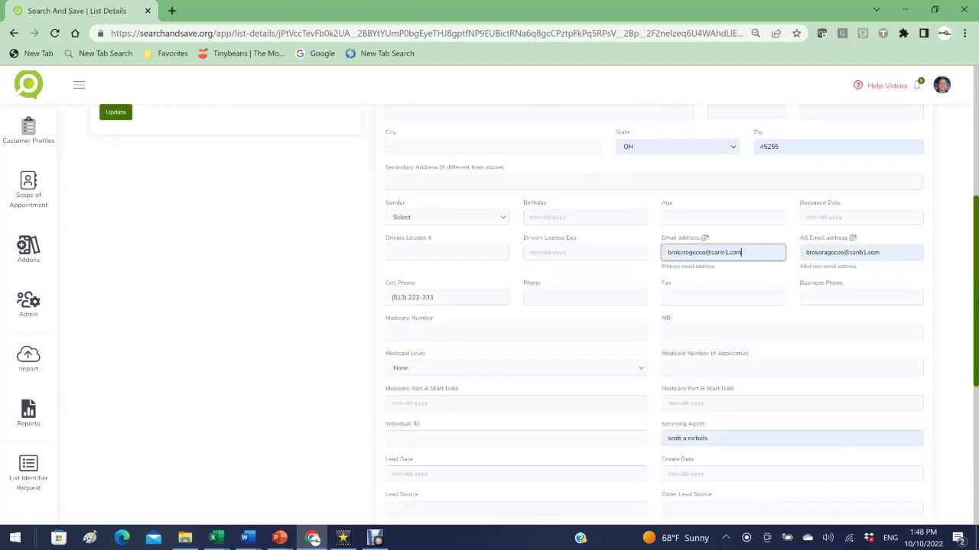
scroll(974, 397, down, 3)
click(405, 403)
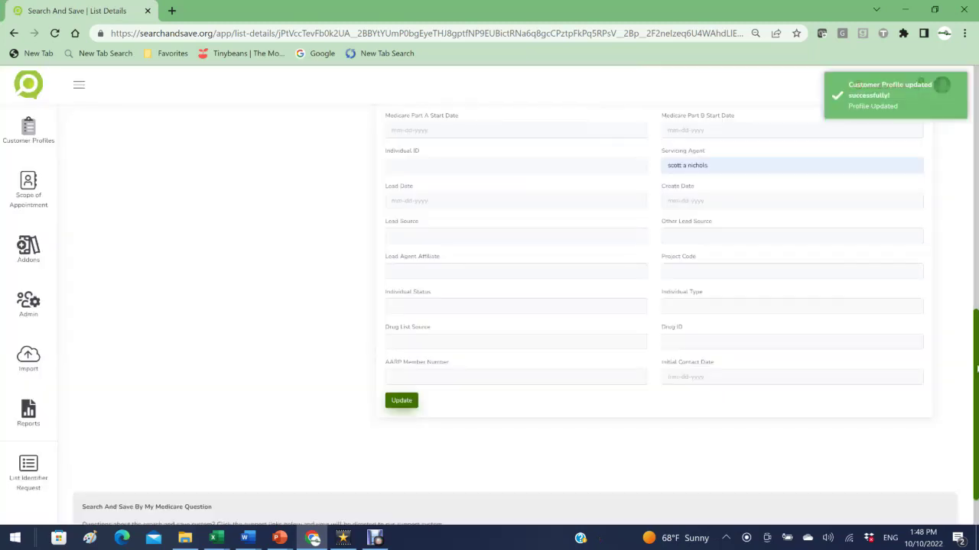
scroll(975, 369, up, 10)
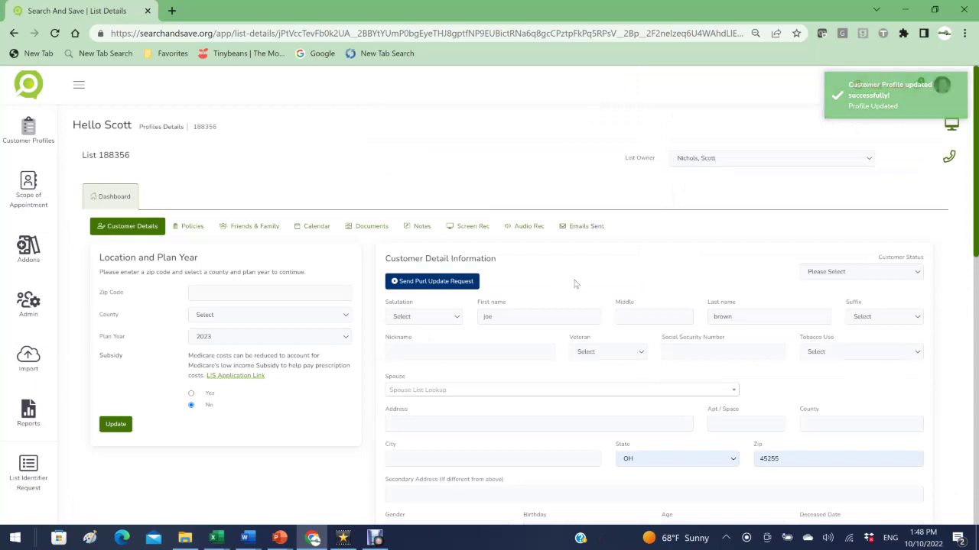
Step: Enter ZIP 45255, choose Clermont county, keep plan year 2023, and save the location
click(263, 288)
text(45)
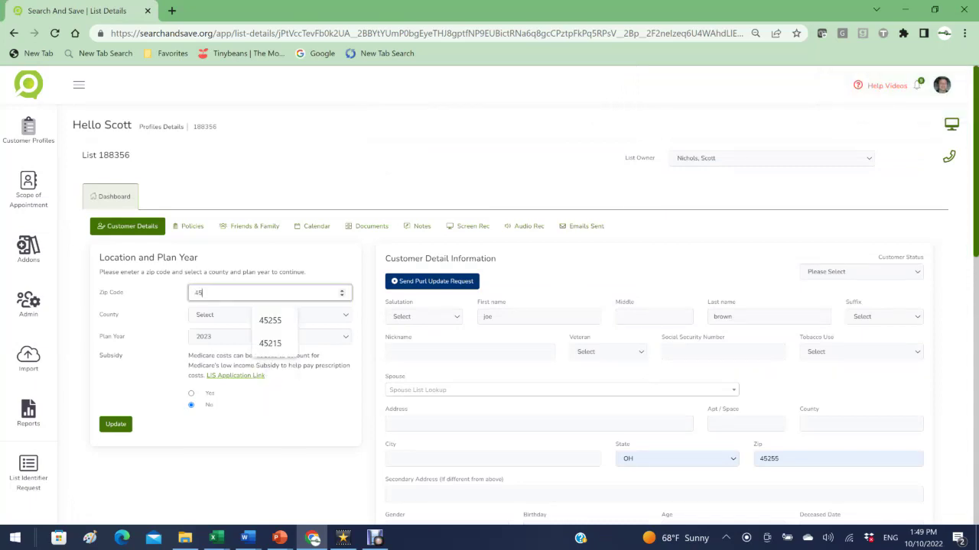
text(255)
click(250, 322)
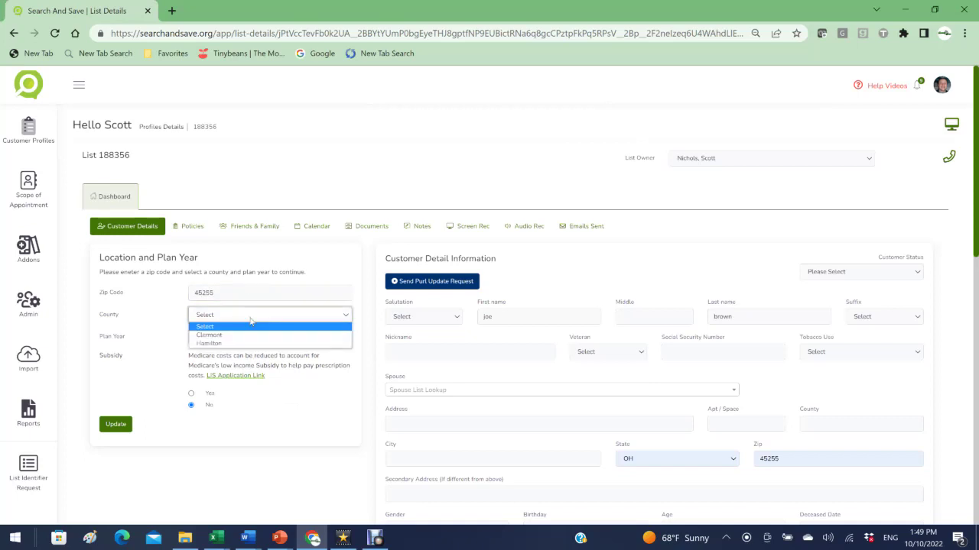
click(243, 335)
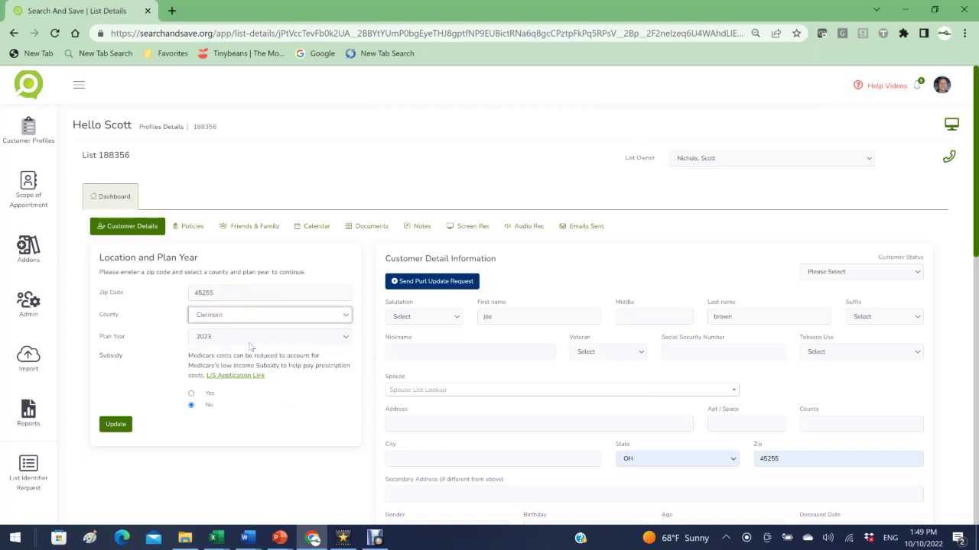
click(250, 341)
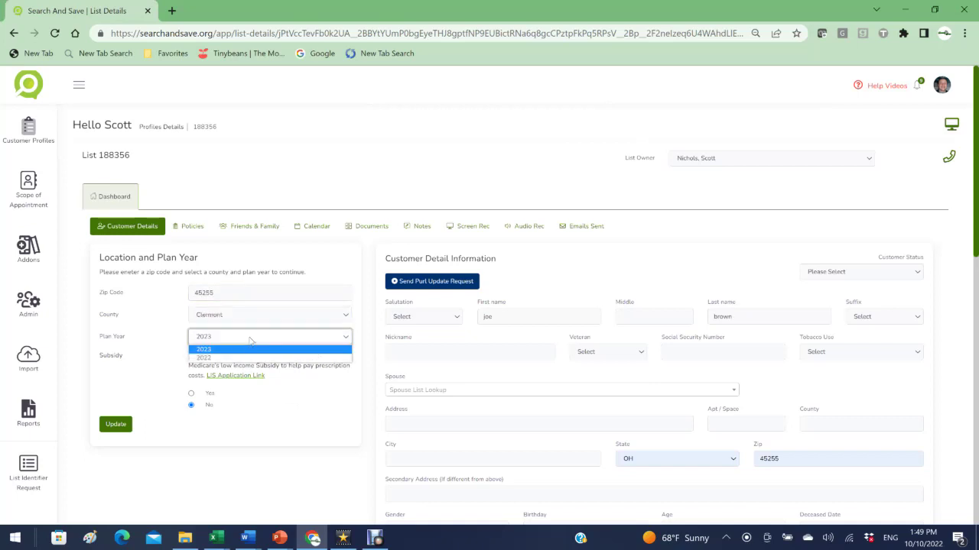
click(250, 343)
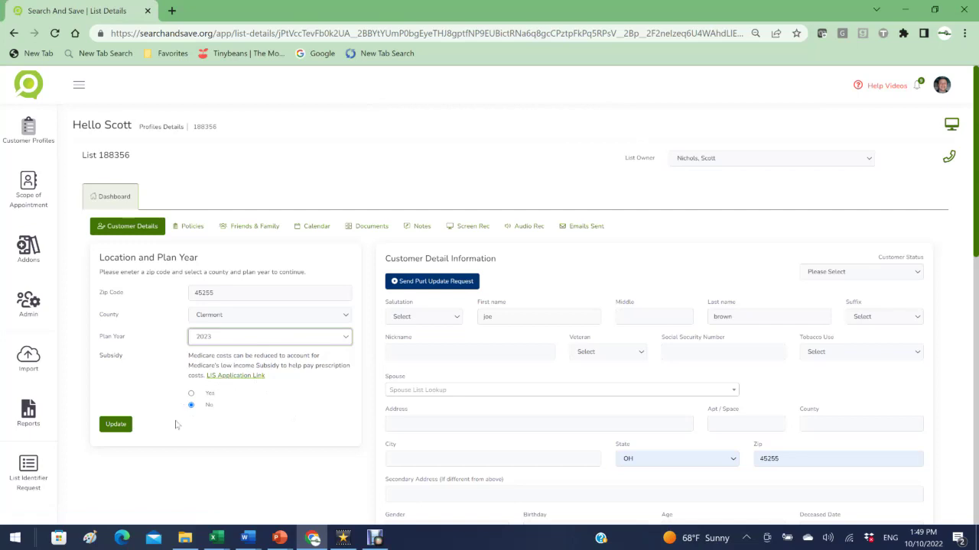
click(117, 428)
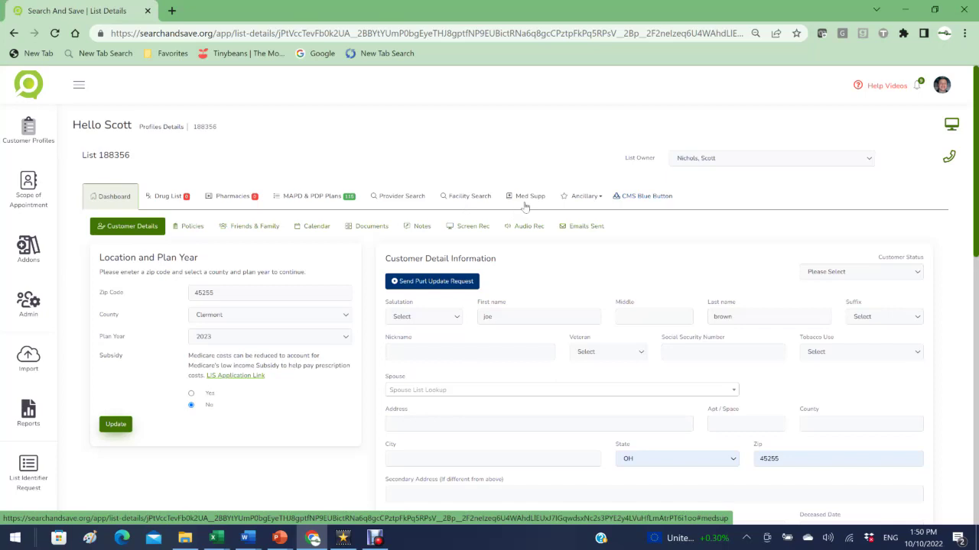
Step: Open the Ancillary dropdown to view the ancillary coverage options
click(586, 201)
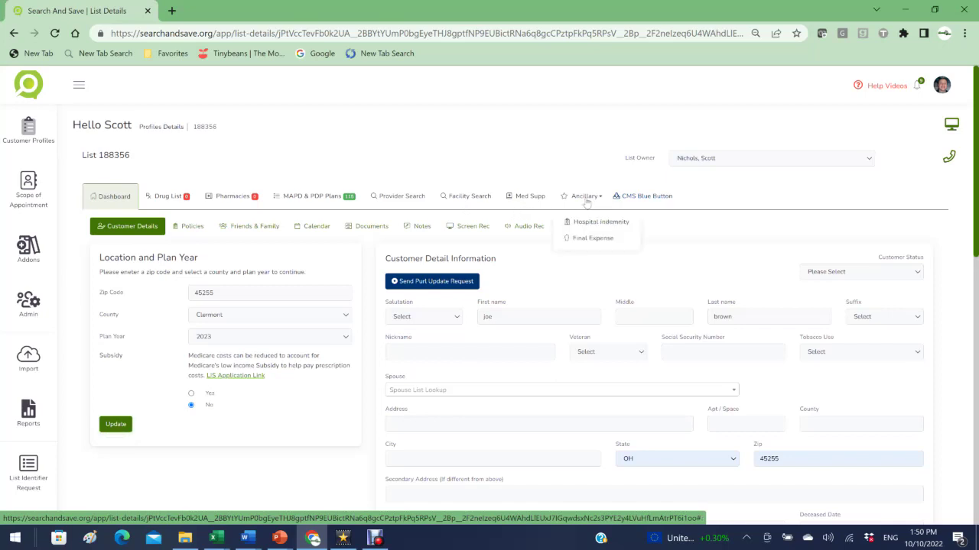
Step: Search 'ator' and add Atorvastatin Calcium TAB 10MG, quantity 30 per 1 Month, to the drug list
click(585, 201)
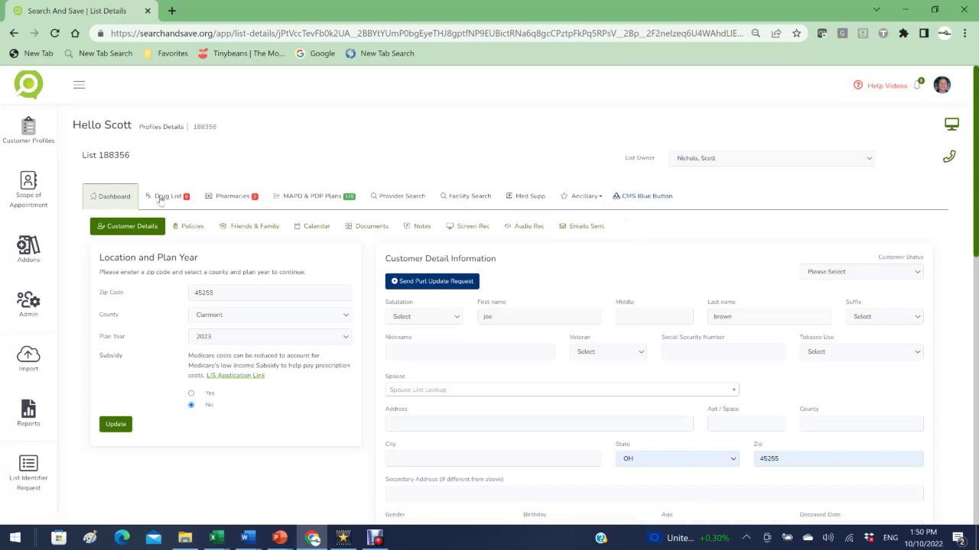
click(162, 197)
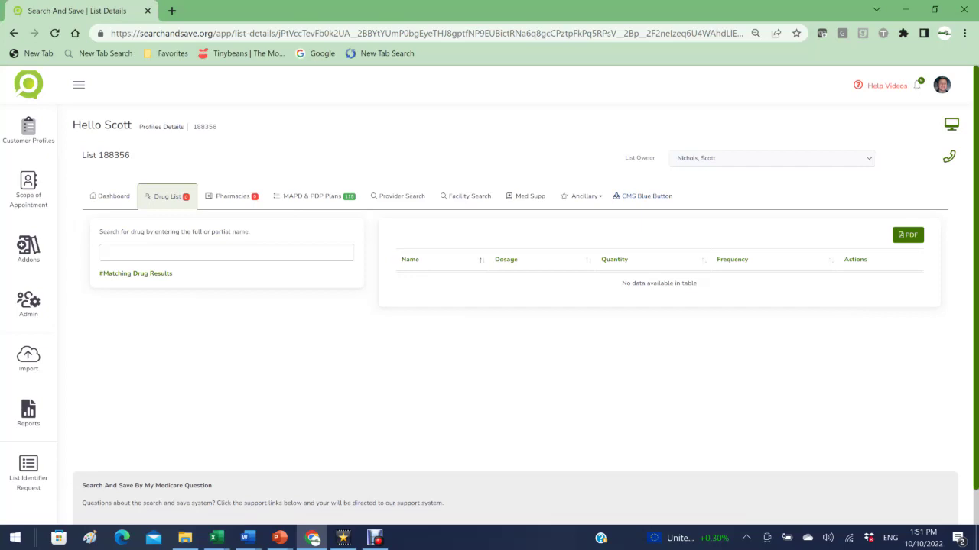
click(227, 253)
text(ator)
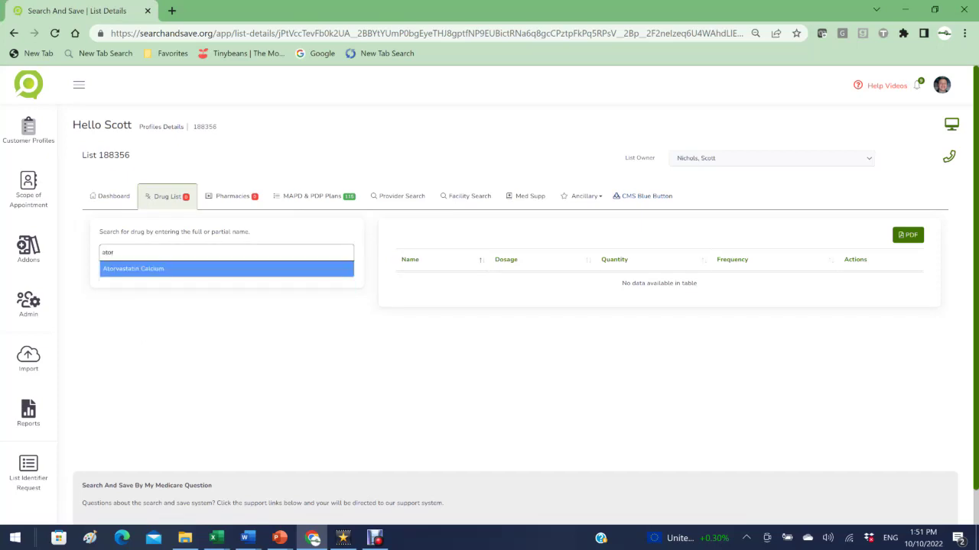
click(131, 269)
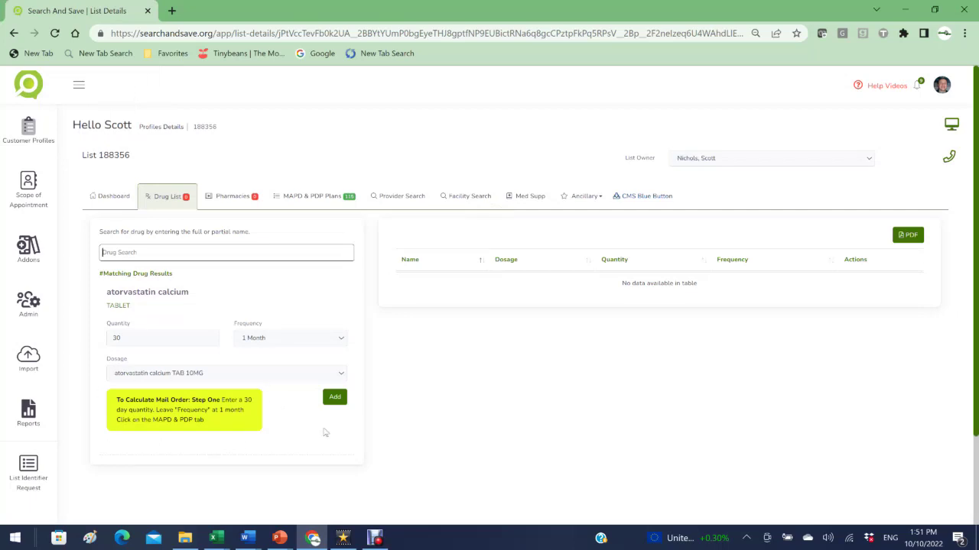
click(274, 343)
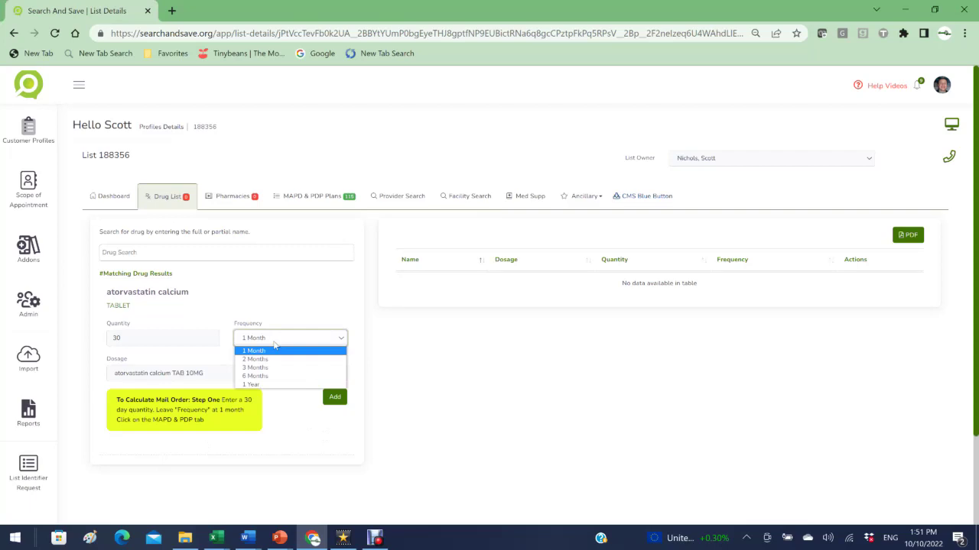
click(273, 347)
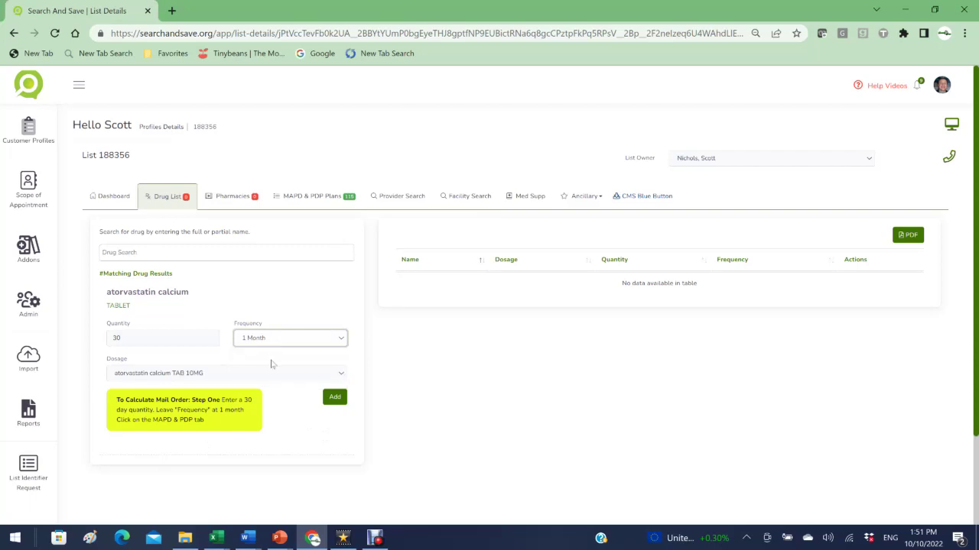
click(269, 375)
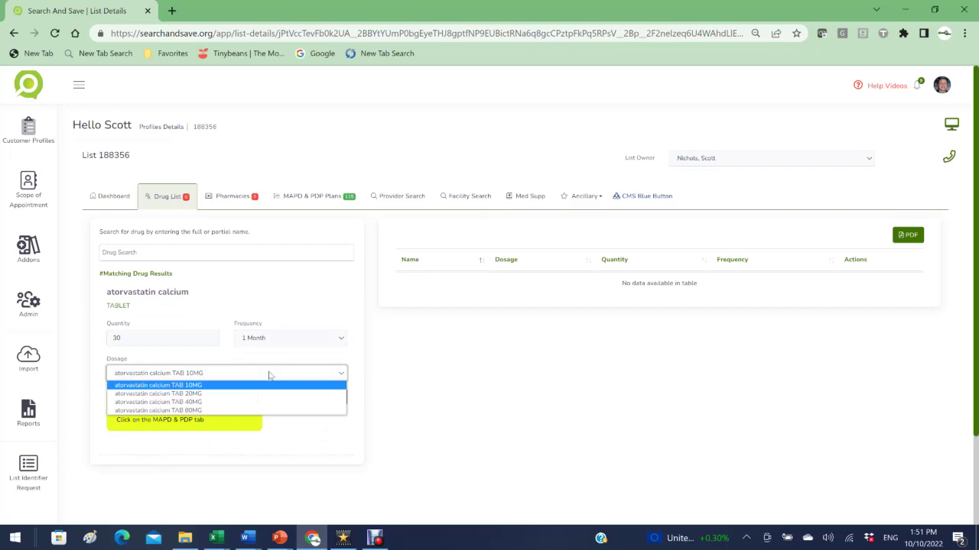
click(269, 374)
click(335, 398)
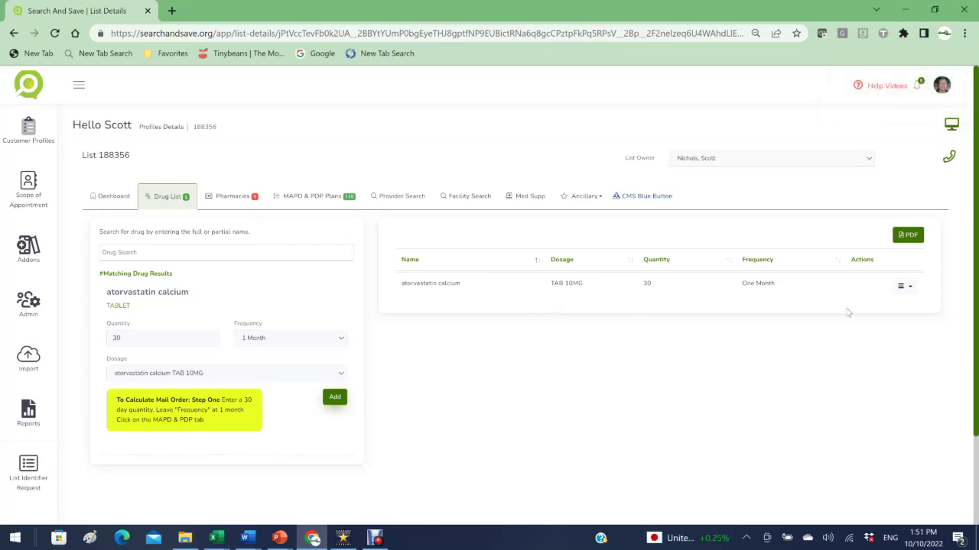
click(902, 287)
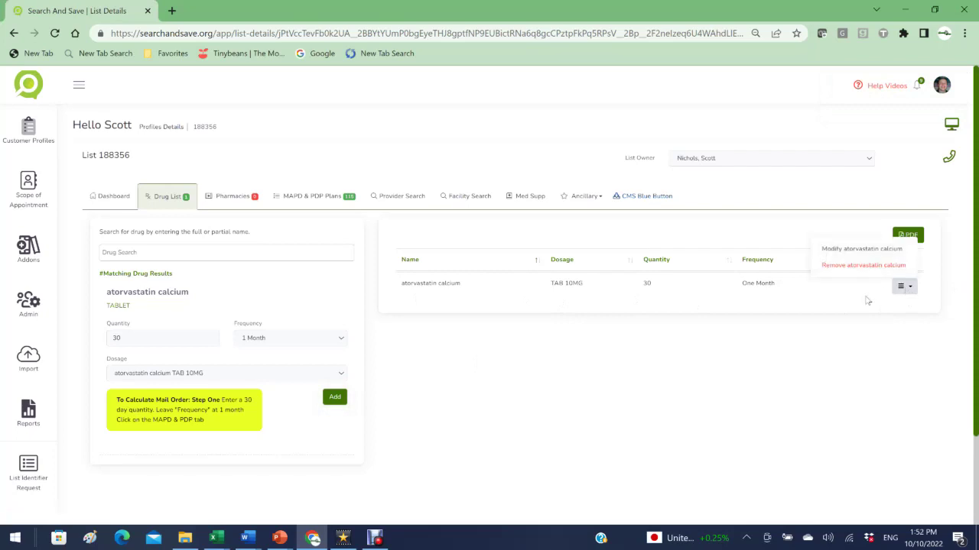
Step: Change the atorvastatin calcium dosage in the drug list to TAB 20MG
click(862, 251)
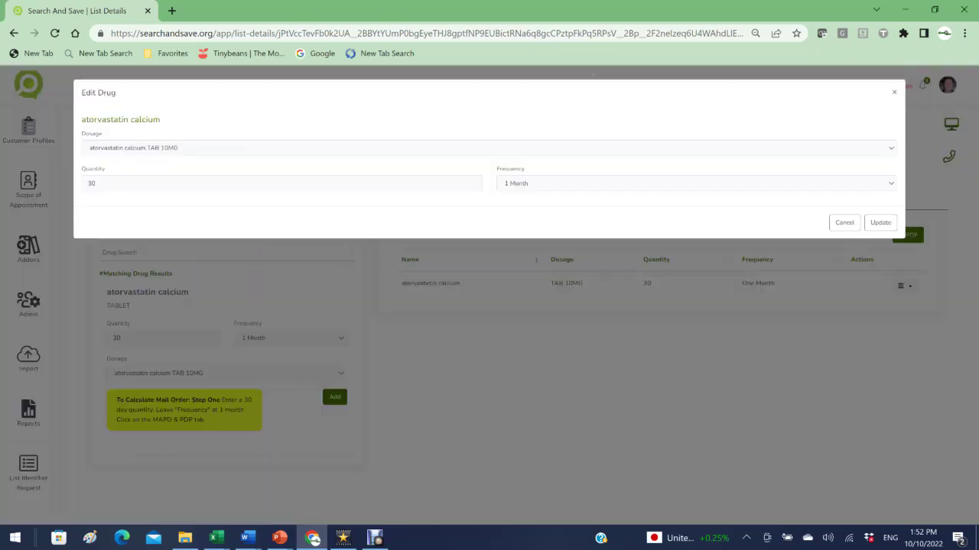
click(239, 150)
click(199, 169)
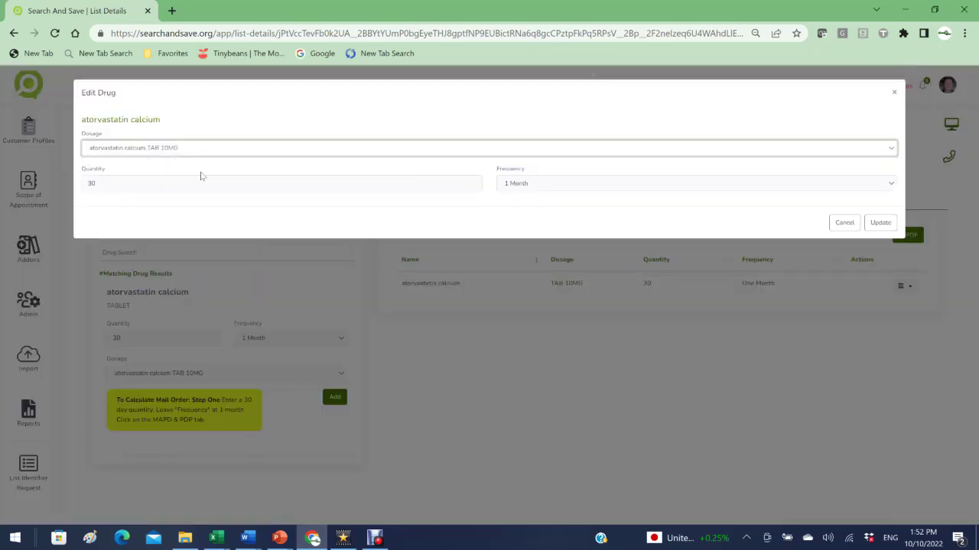
click(880, 224)
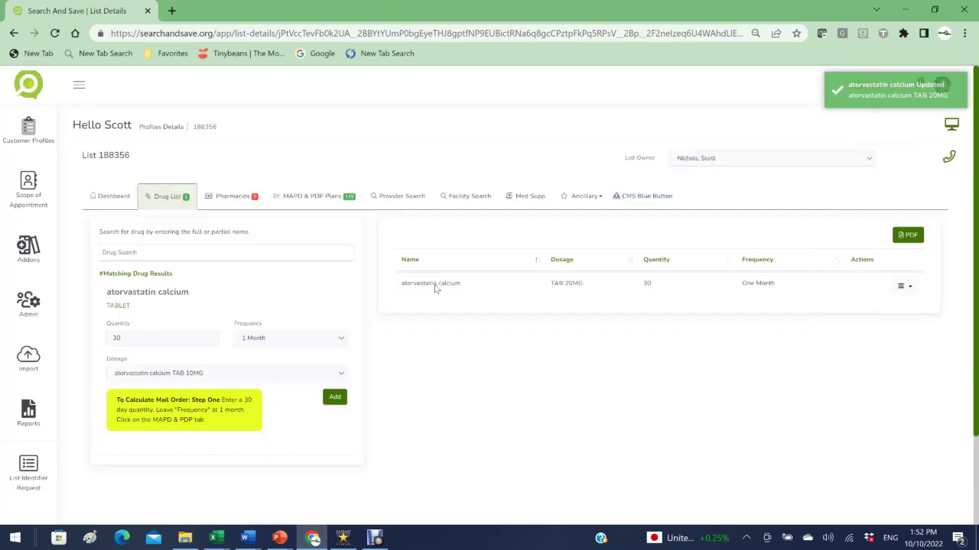
Step: Add albuterol sulfate (Proventil HFA 6.7 GM inhaler) and export the drug list as a PDF
click(230, 253)
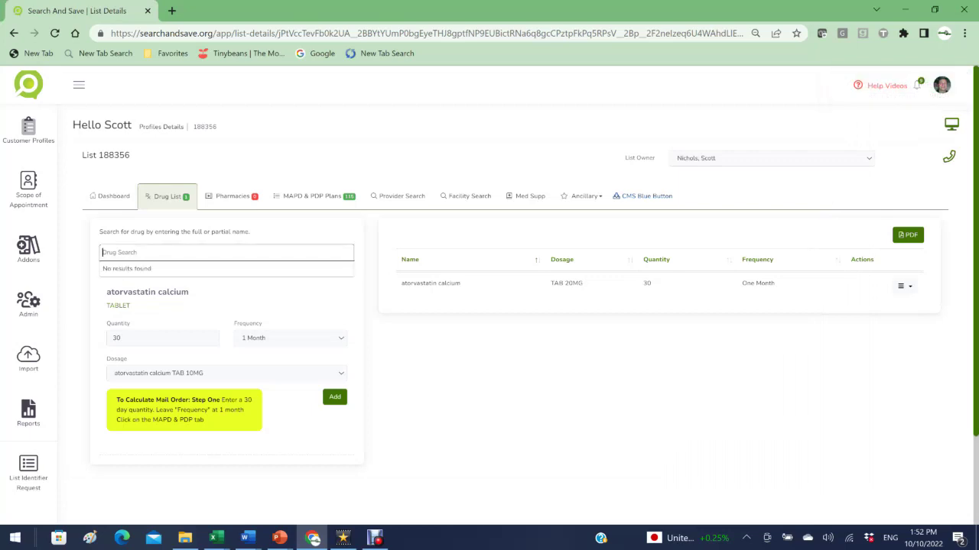
text(albuter)
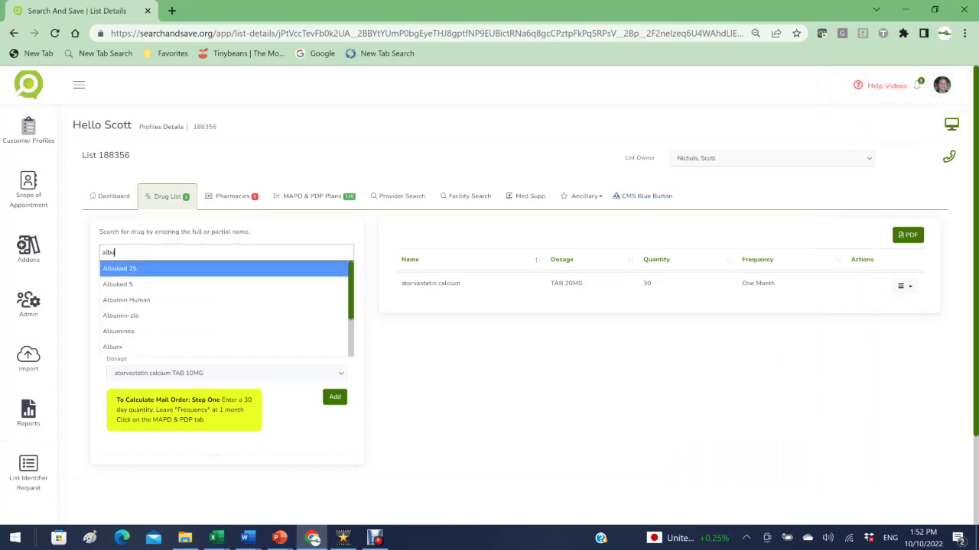
click(142, 271)
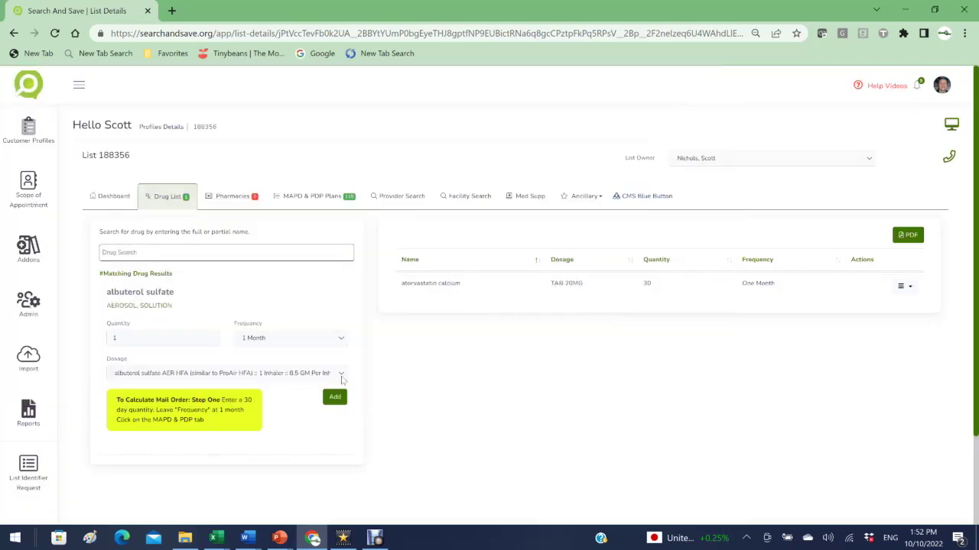
click(341, 376)
mouse_move(352, 290)
mouse_down()
mouse_move(351, 358)
mouse_move(355, 280)
mouse_up()
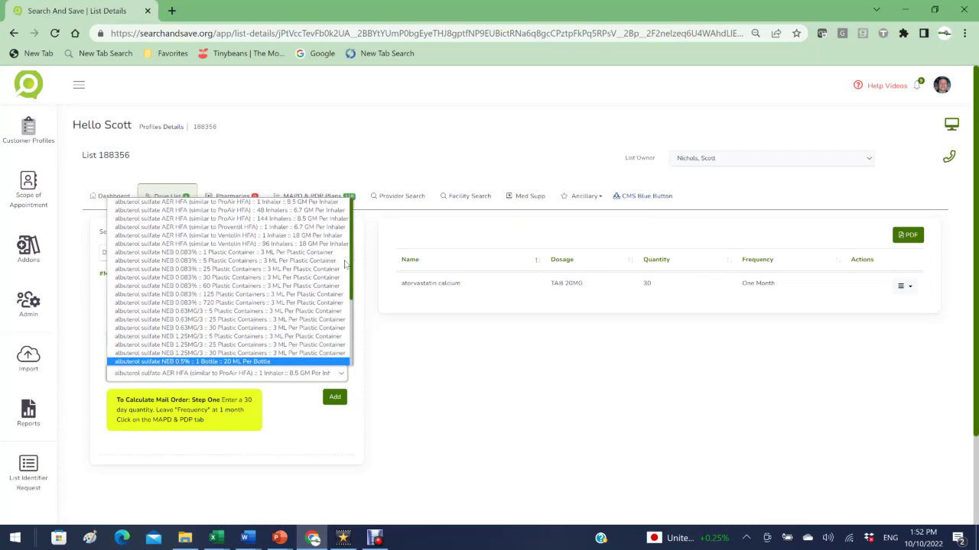
click(314, 228)
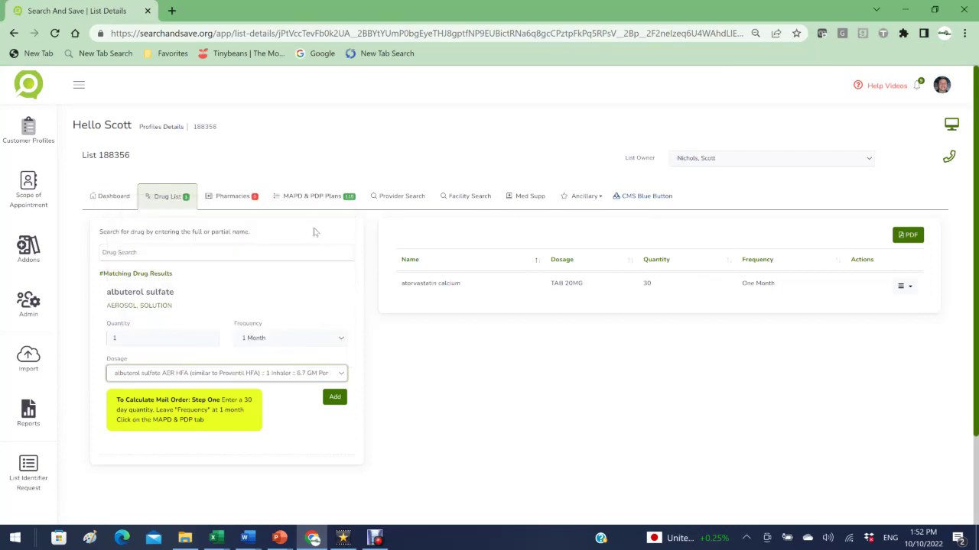
click(337, 398)
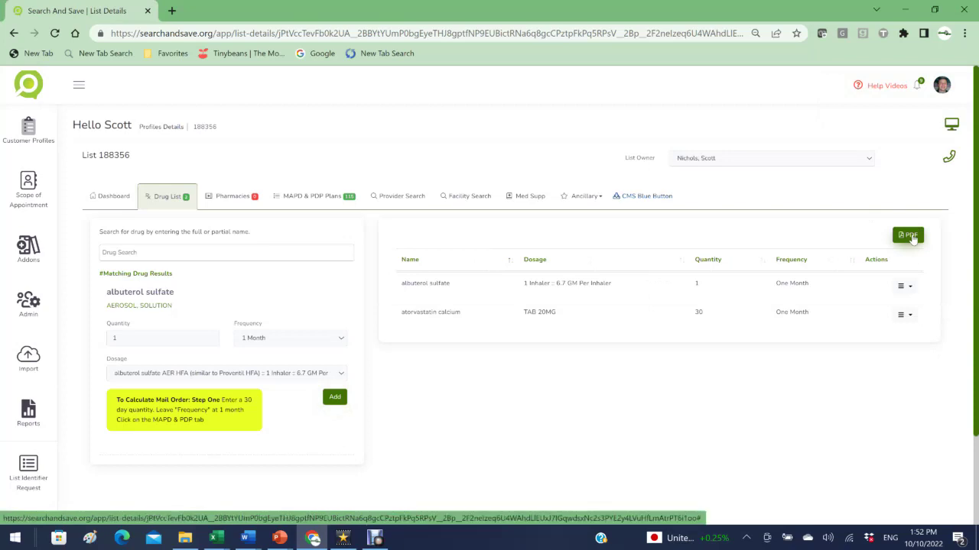
click(908, 235)
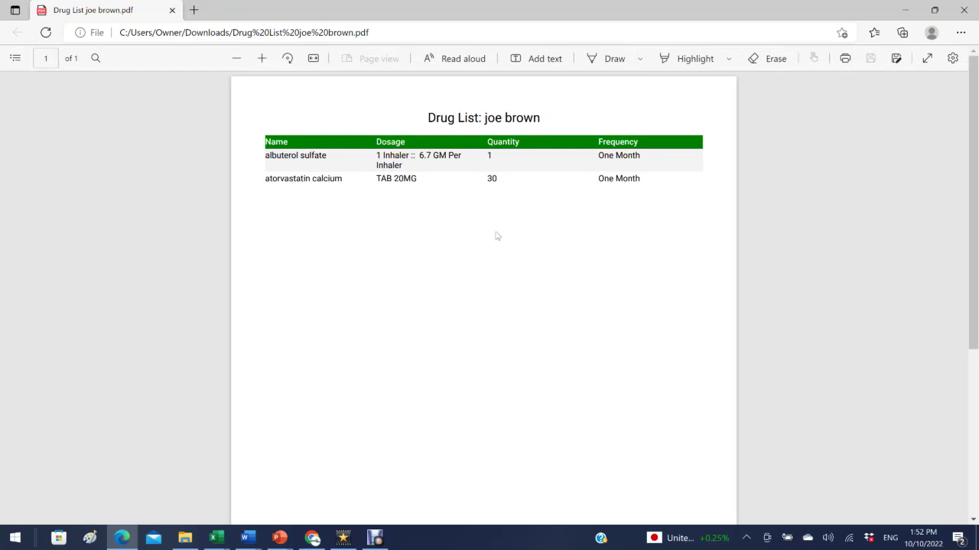
Step: Close the drug list PDF after reviewing it in Edge
click(172, 10)
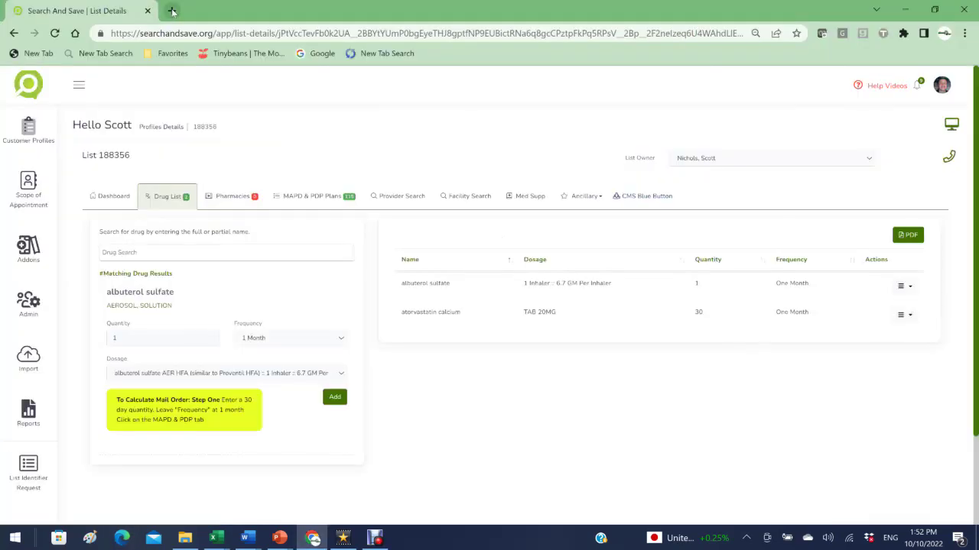
Step: Filter the pharmacy search to CVS and Walgreens within a 20 MI distance
click(240, 198)
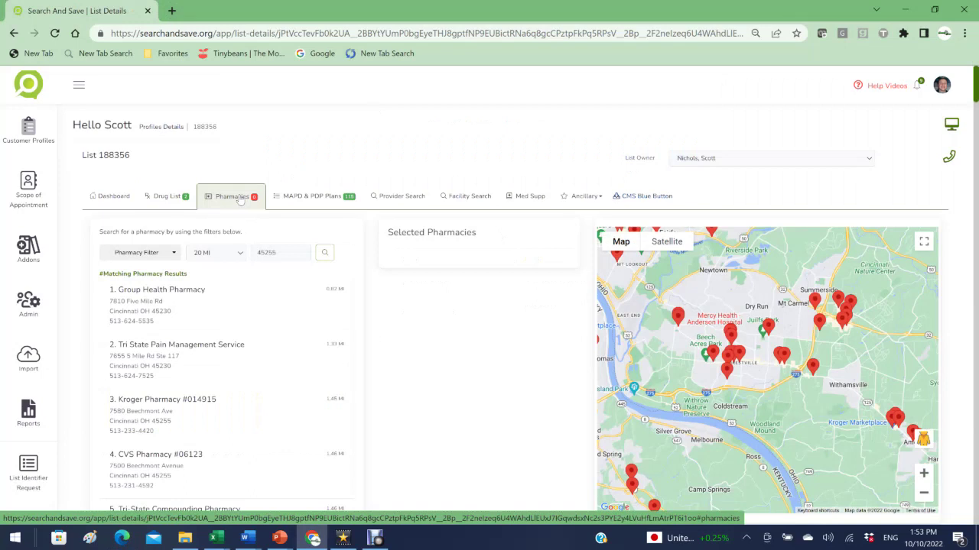
click(175, 252)
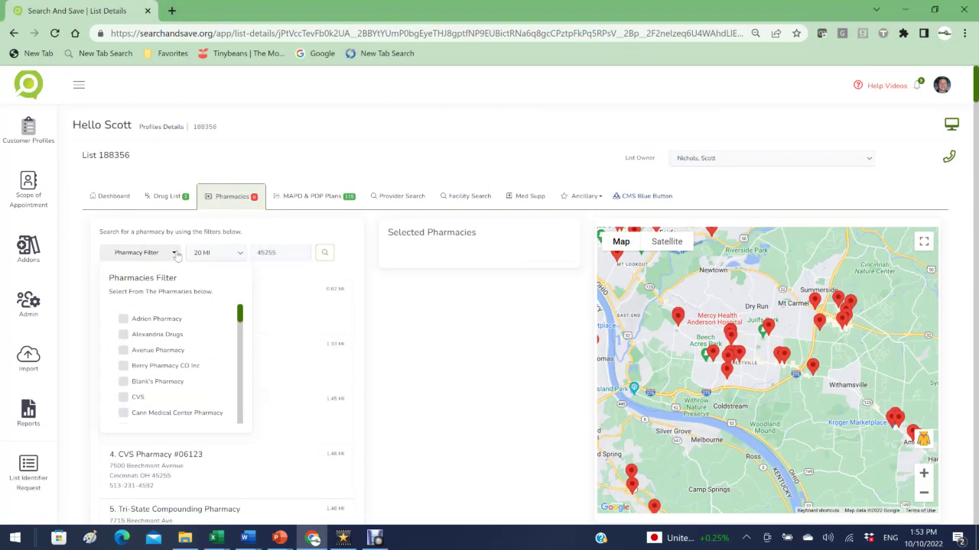
click(124, 397)
click(155, 257)
click(157, 259)
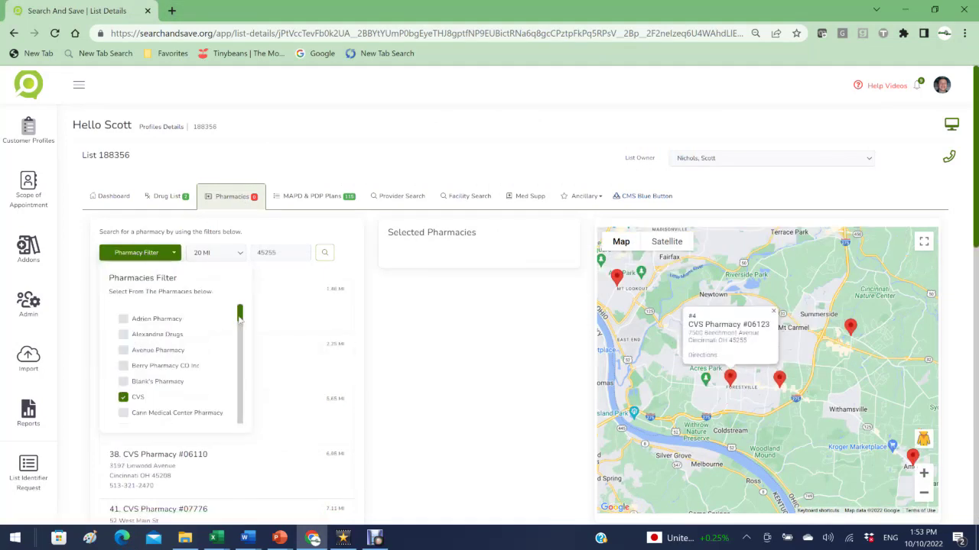
drag(243, 320, 244, 413)
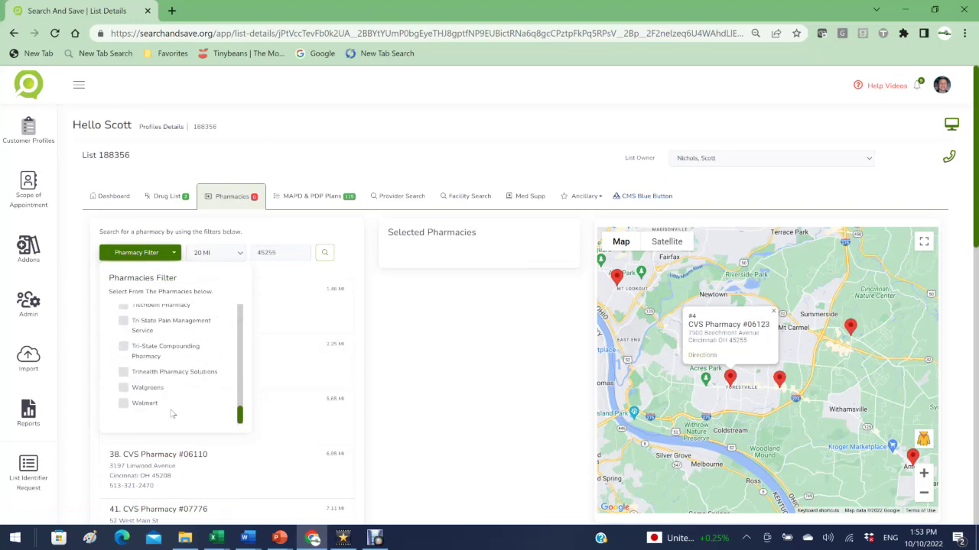
click(126, 396)
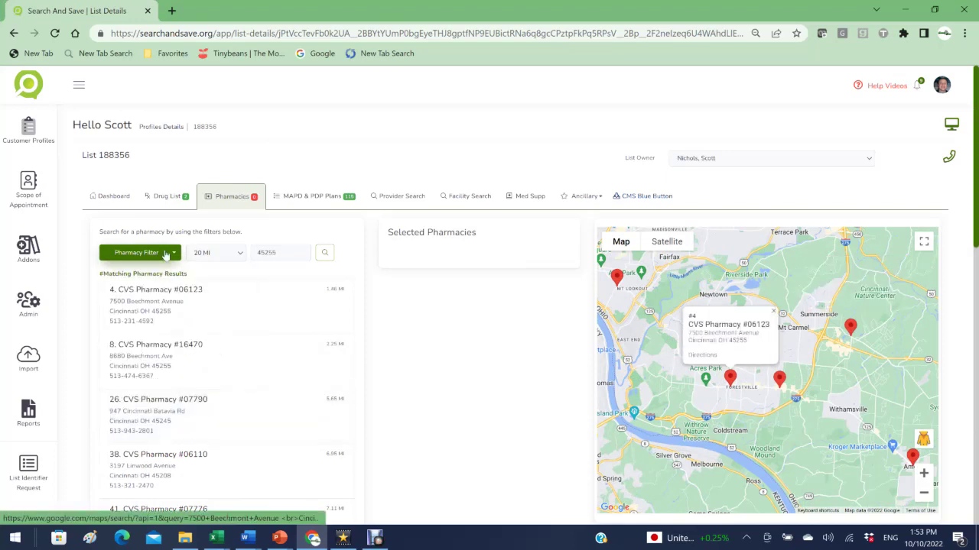
click(164, 254)
click(124, 388)
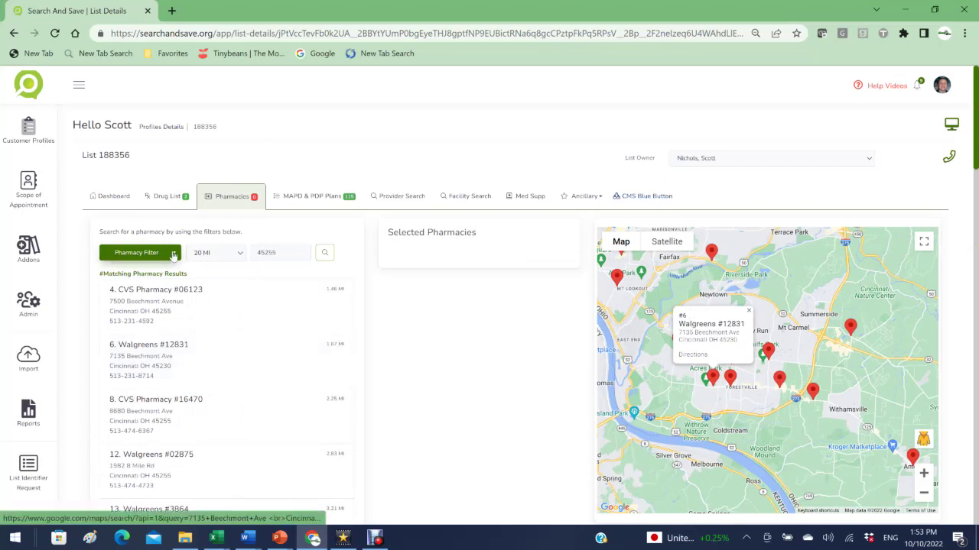
click(173, 254)
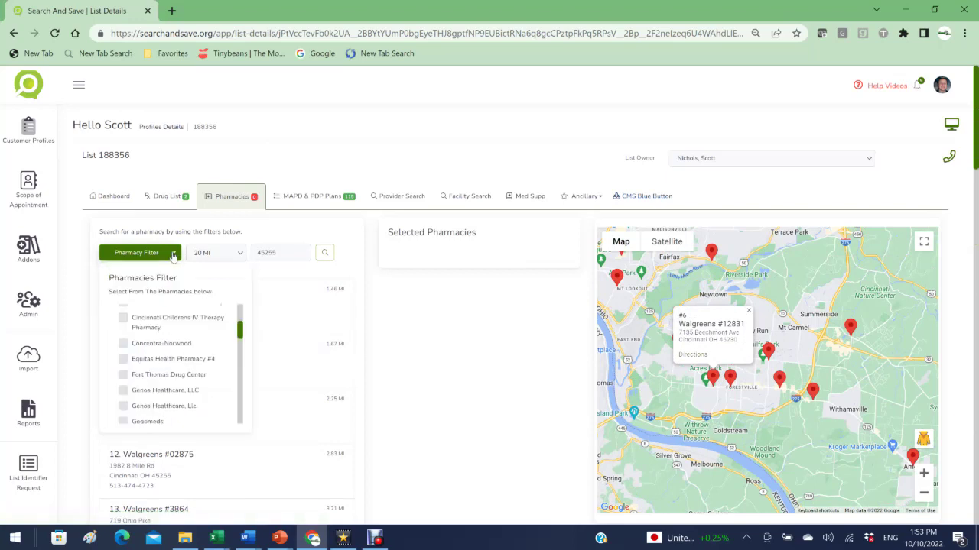
click(174, 256)
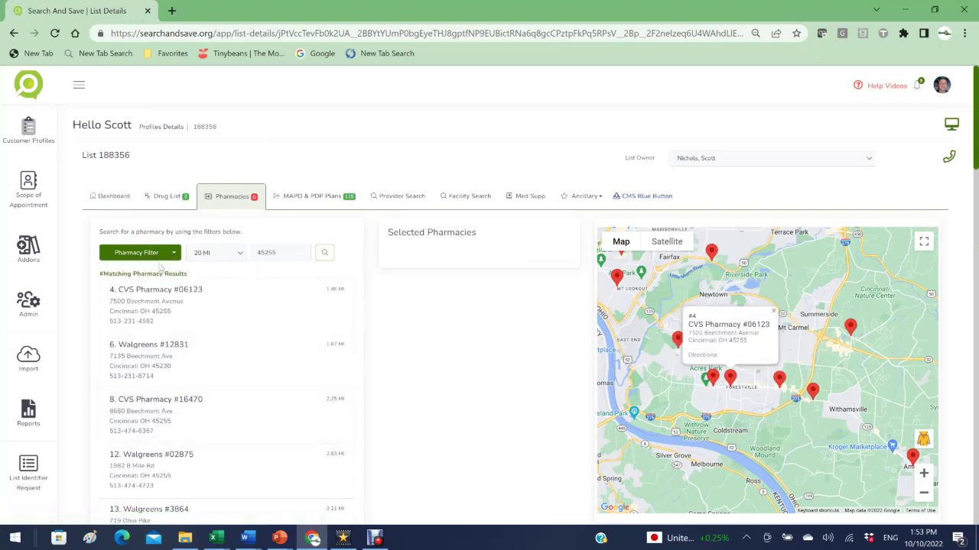
click(159, 255)
scroll(168, 383, down, 5)
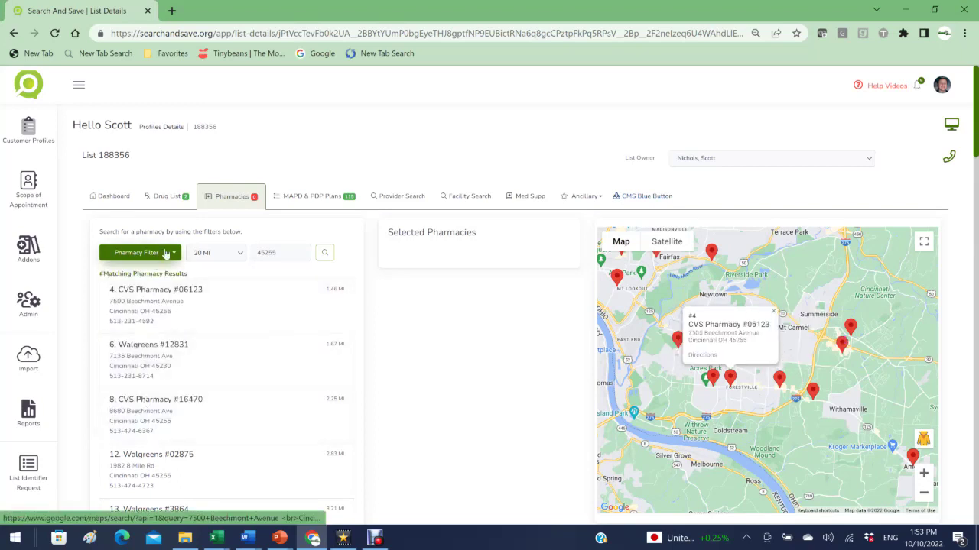
click(165, 252)
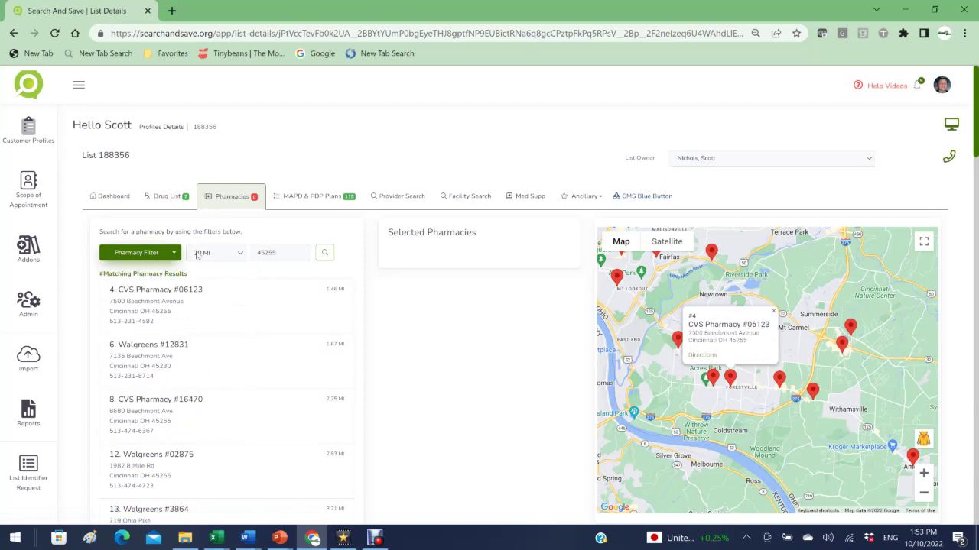
click(214, 258)
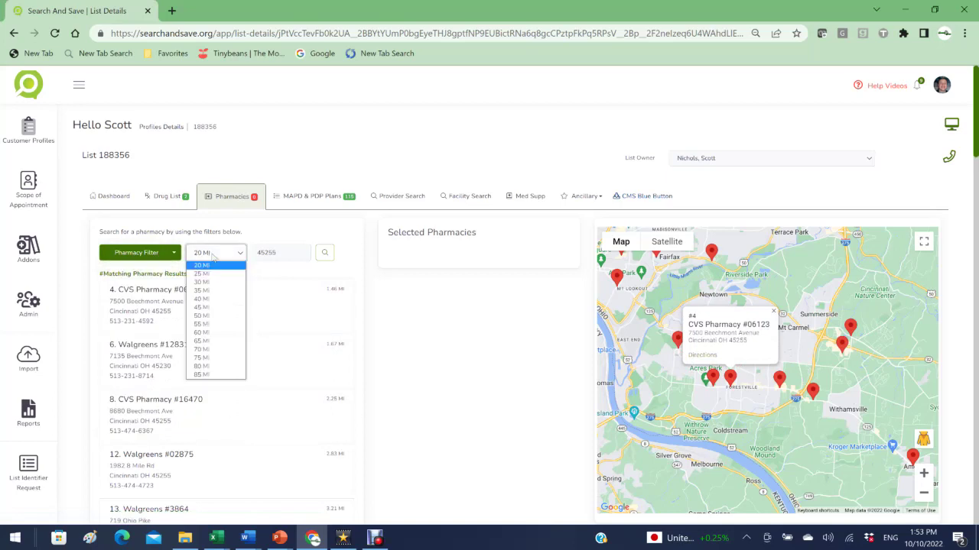
click(253, 295)
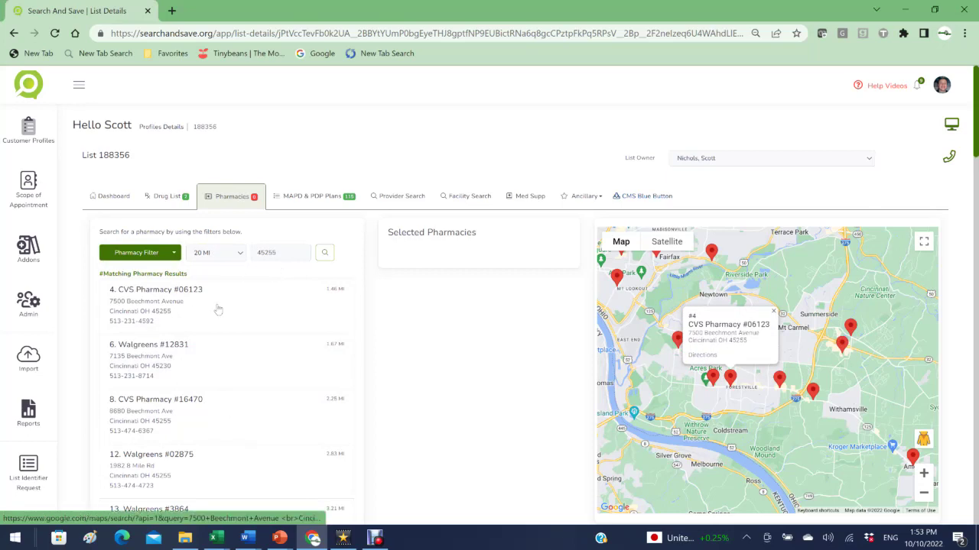
Step: Add CVS #06123, Walgreens #12831 and Walmart Pharmacy 10-1443 as selected pharmacies
click(191, 322)
click(176, 371)
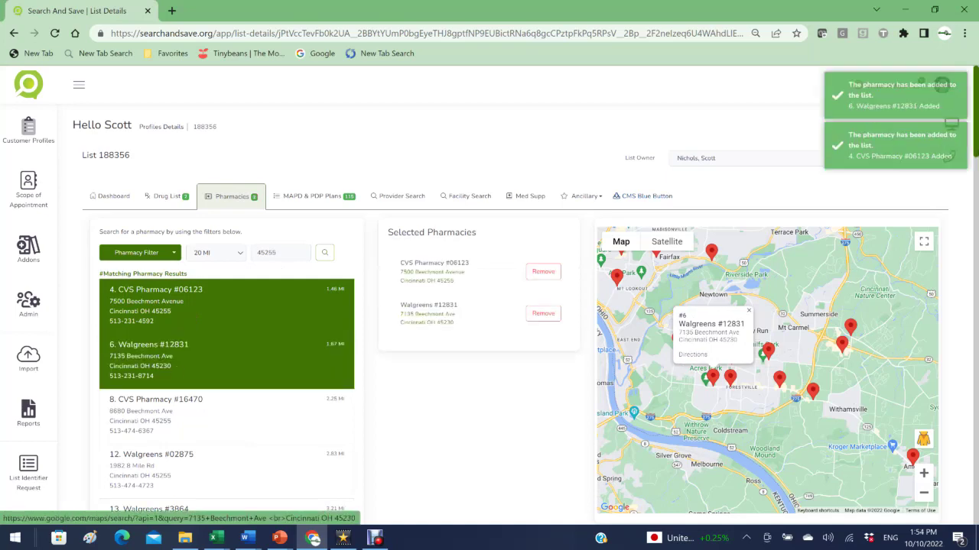
scroll(852, 266, down, 1)
scroll(790, 224, down, 3)
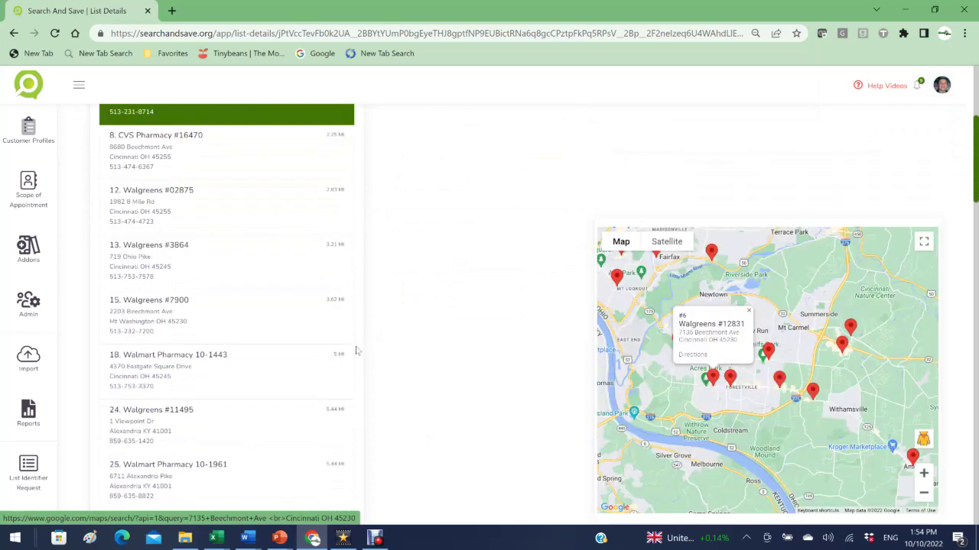
click(180, 382)
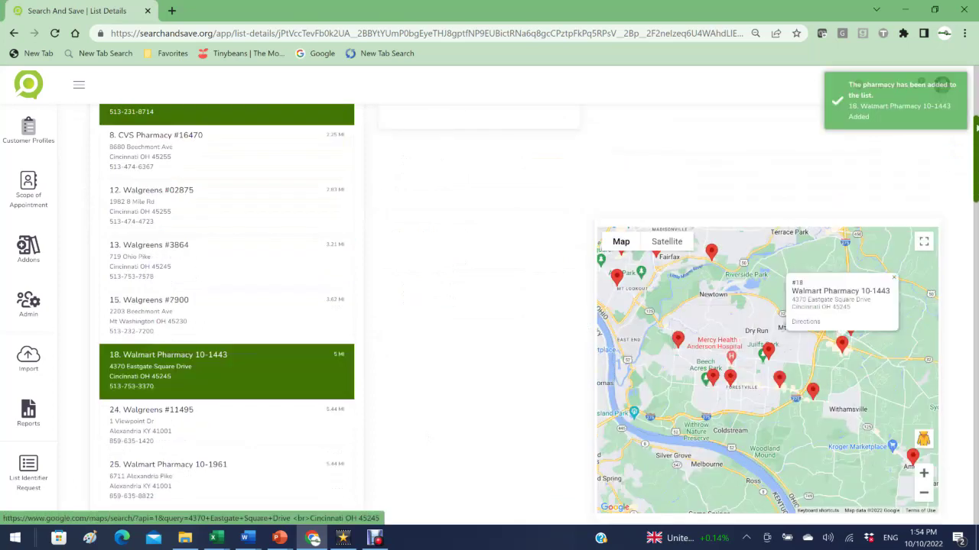
scroll(543, 325, up, 3)
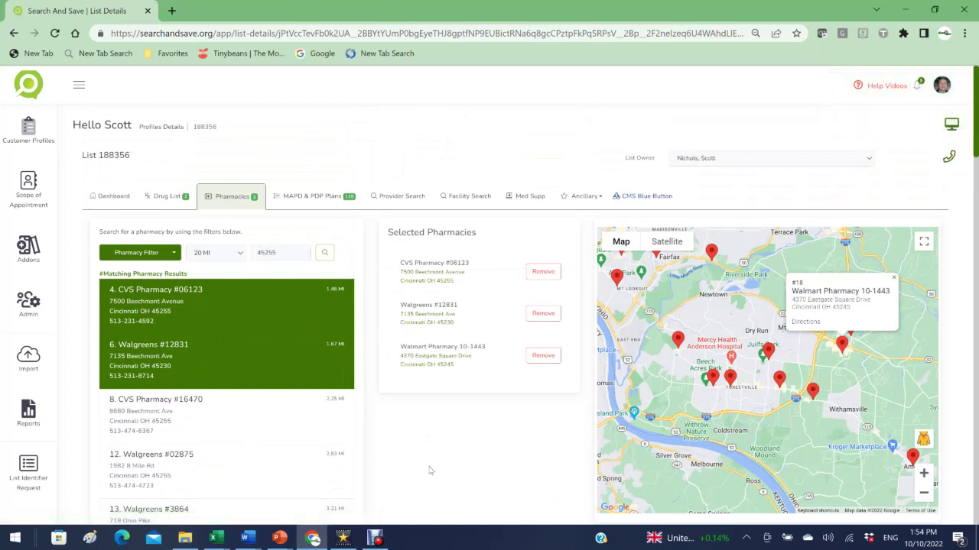
Step: Open the plan results, try the PDP and MA ONLY views, then return to MAPD plans
click(303, 201)
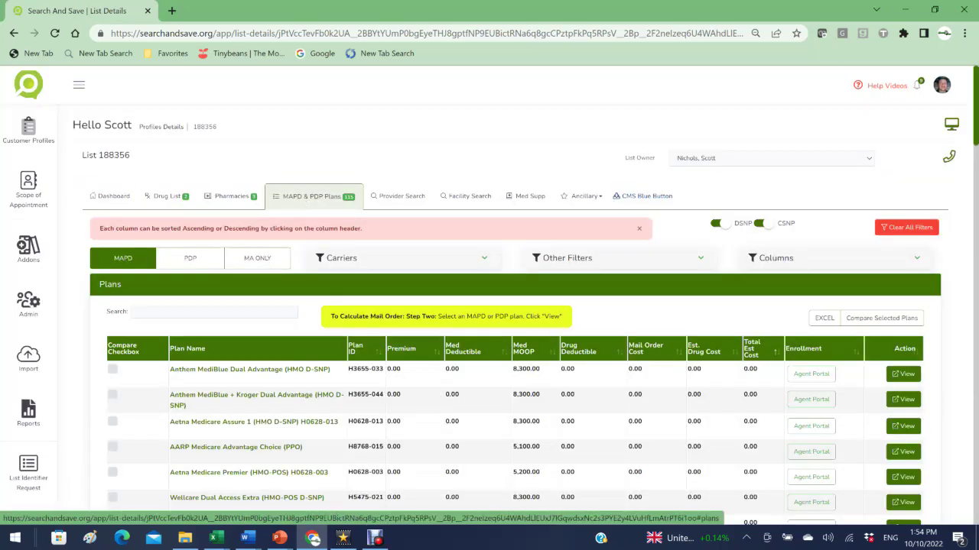
click(375, 539)
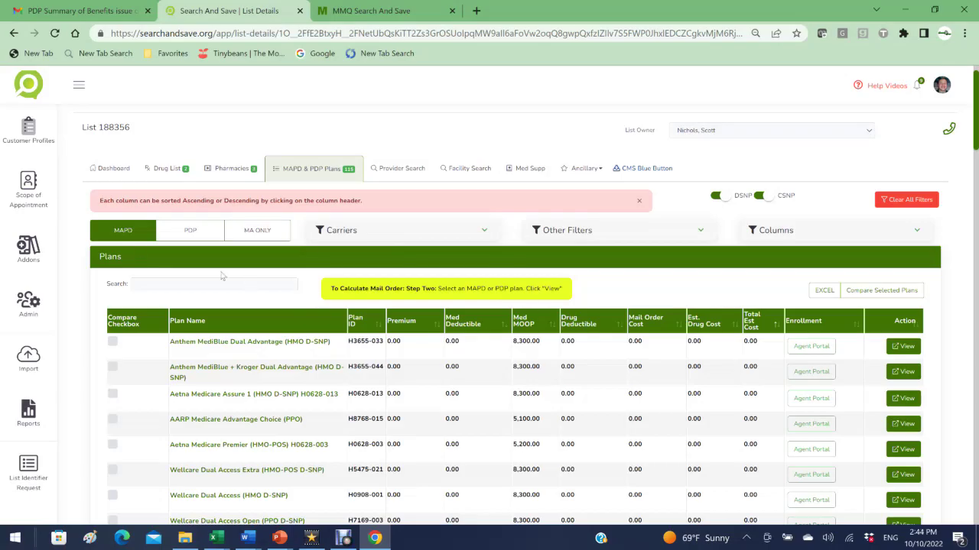
click(123, 234)
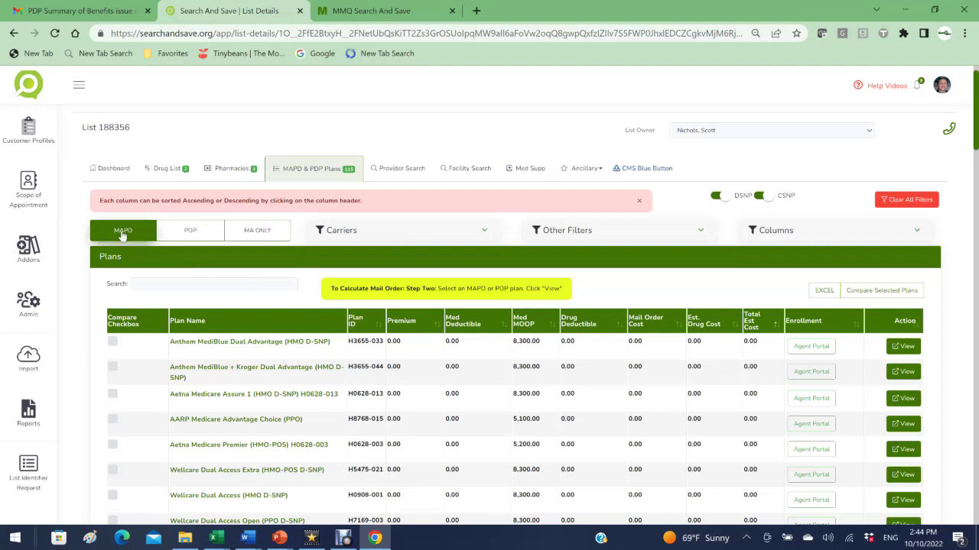
scroll(122, 234, down, 2)
scroll(236, 219, down, 4)
scroll(236, 218, up, 7)
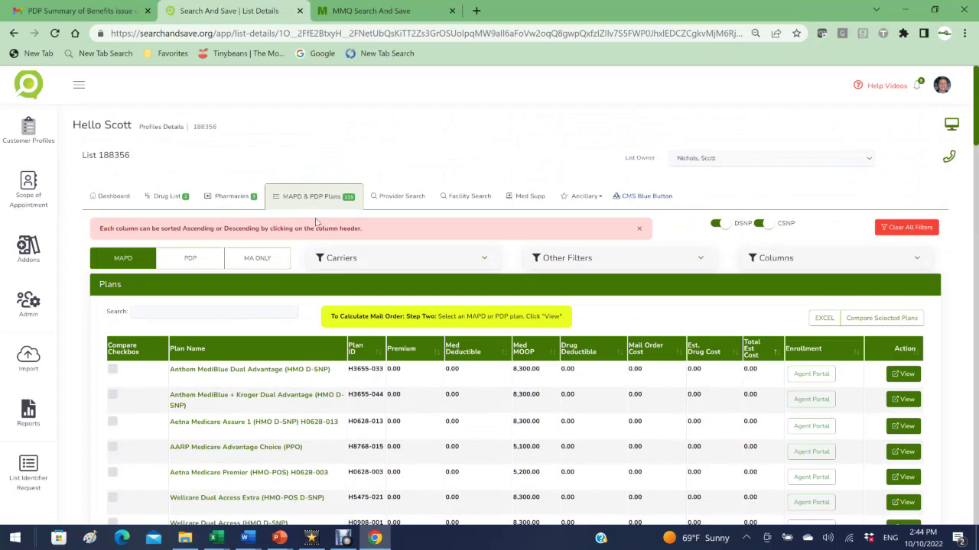
click(197, 260)
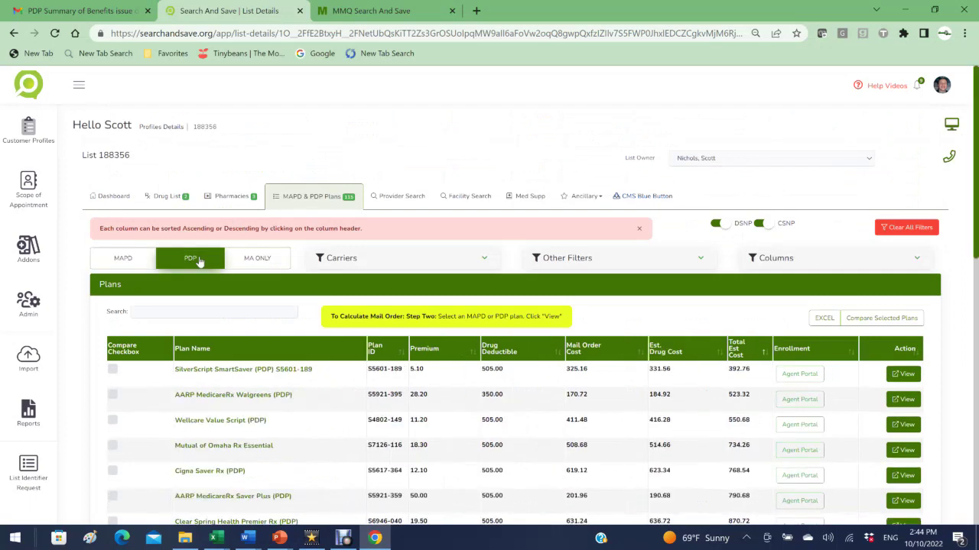
click(247, 259)
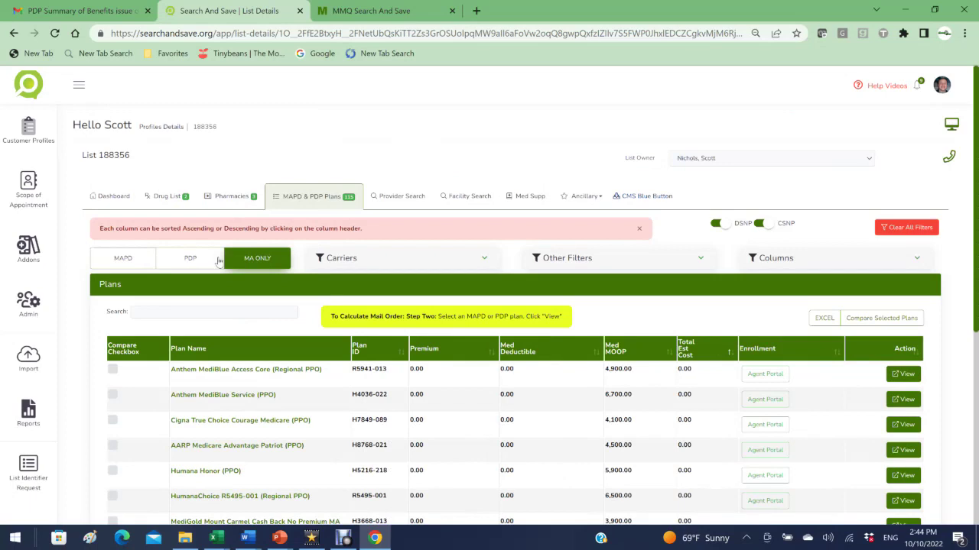
click(122, 260)
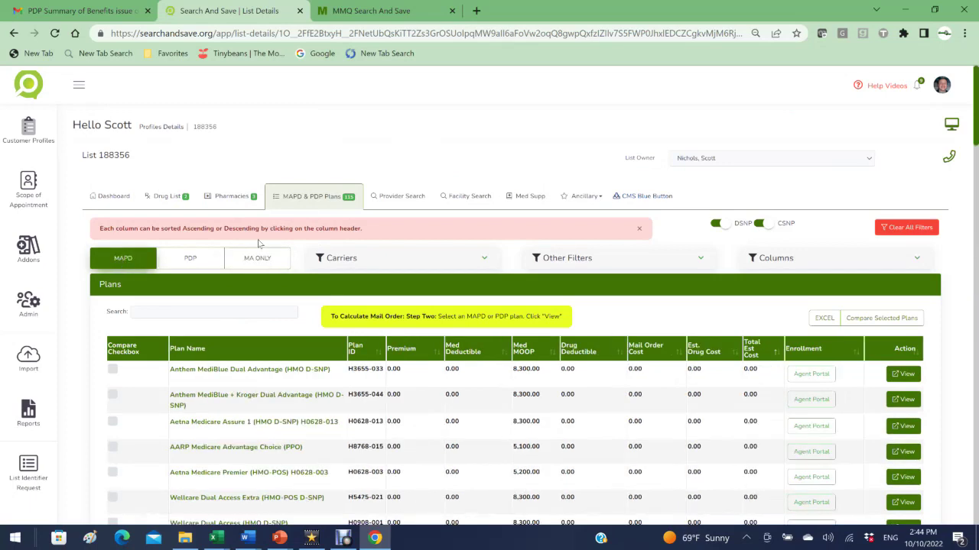
Step: Clear all plan filters and exclude DSNP and CSNP plans from the results
click(360, 261)
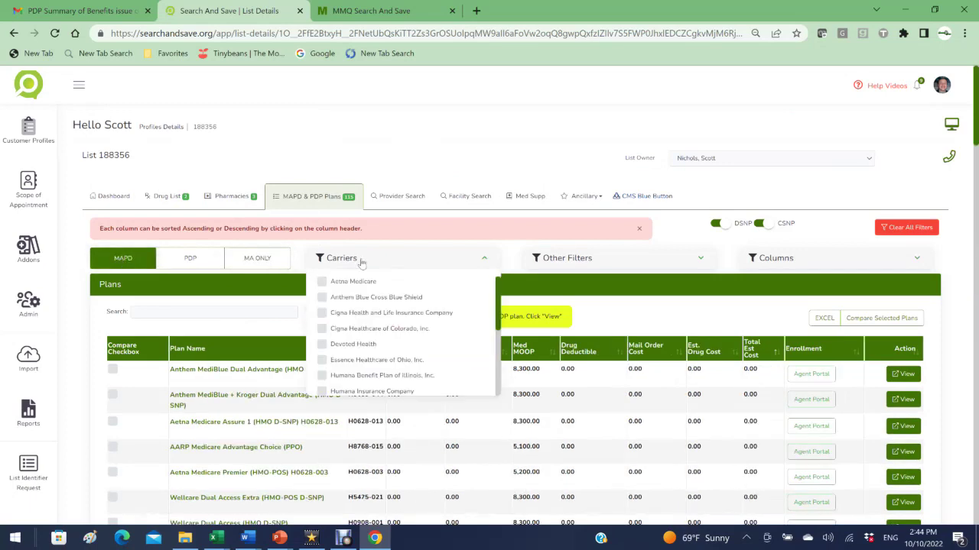
click(547, 262)
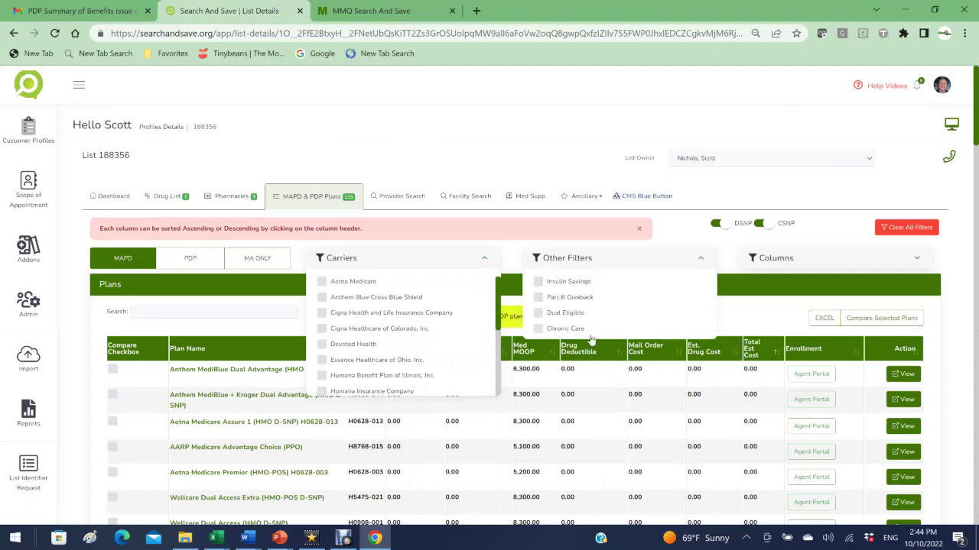
click(834, 265)
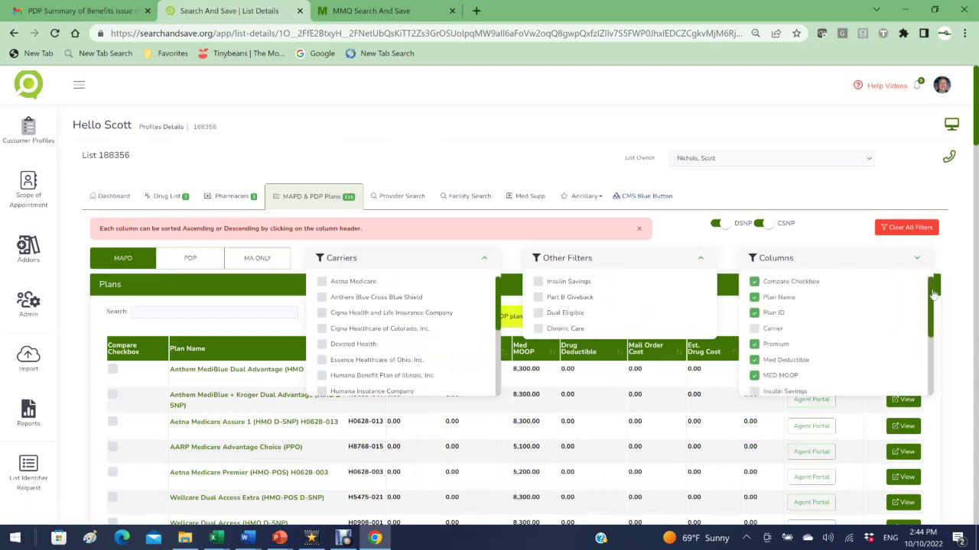
mouse_move(930, 283)
mouse_down()
mouse_move(934, 361)
mouse_move(927, 293)
mouse_up()
click(915, 229)
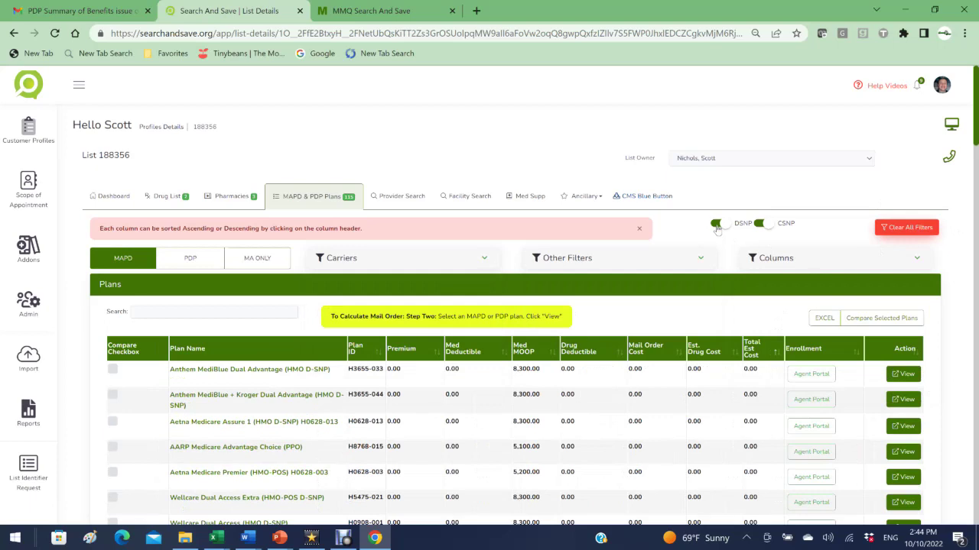
click(717, 224)
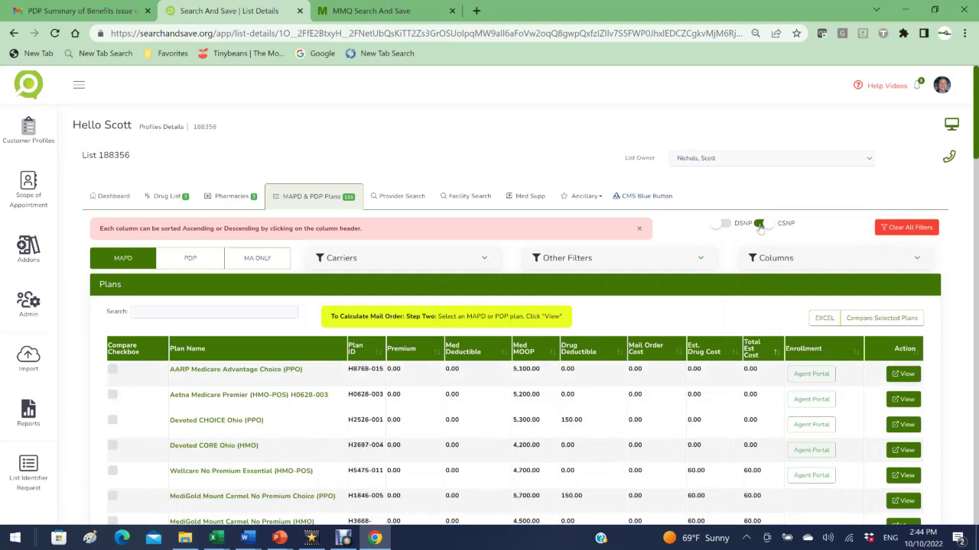
click(760, 224)
Step: Sort by total estimated cost ascending and mark Devoted CORE Ohio and AARP Medicare Advantage Choice for comparison
click(440, 356)
click(440, 356)
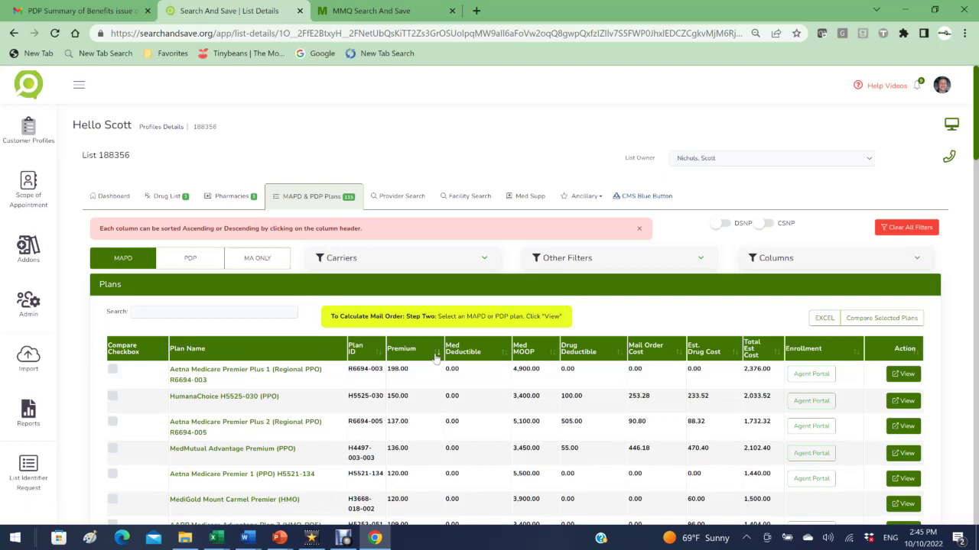
click(436, 356)
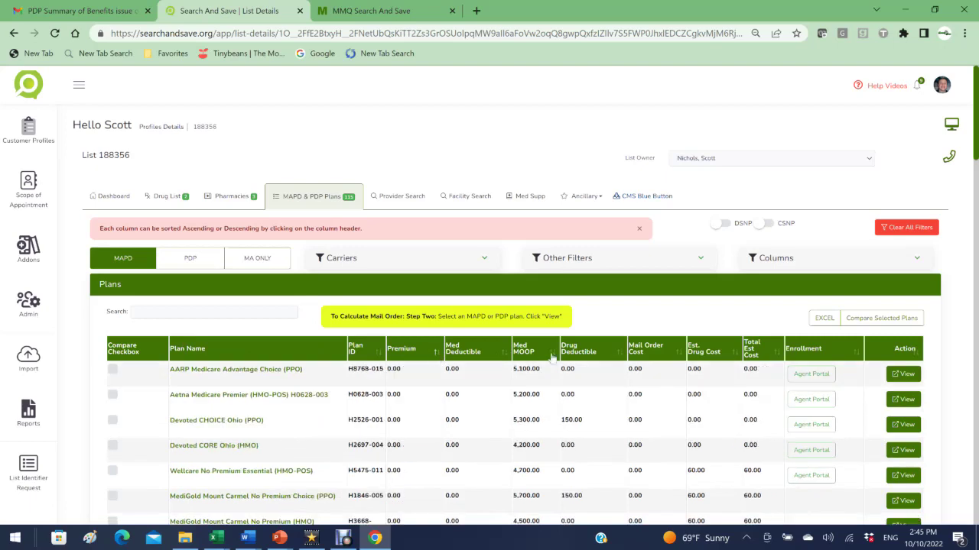
click(551, 357)
click(552, 356)
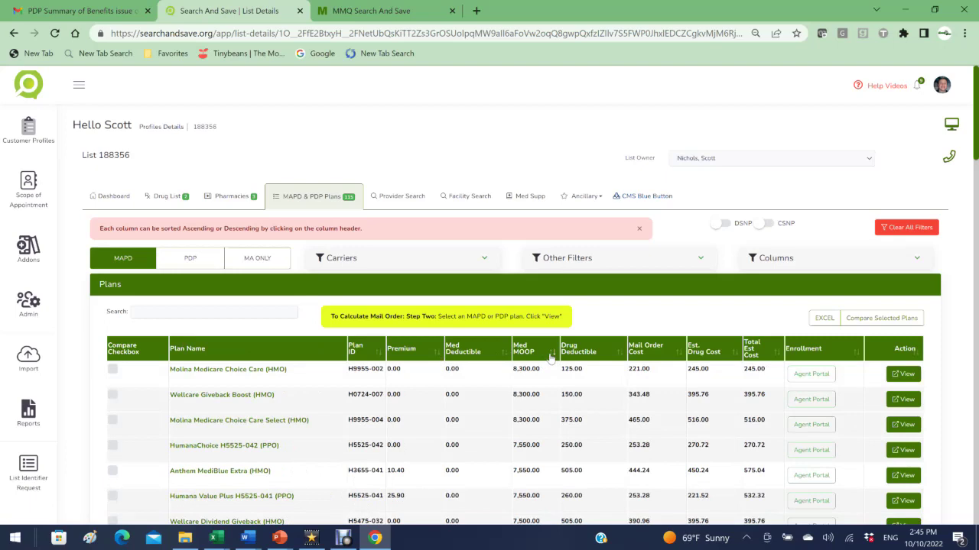
click(551, 356)
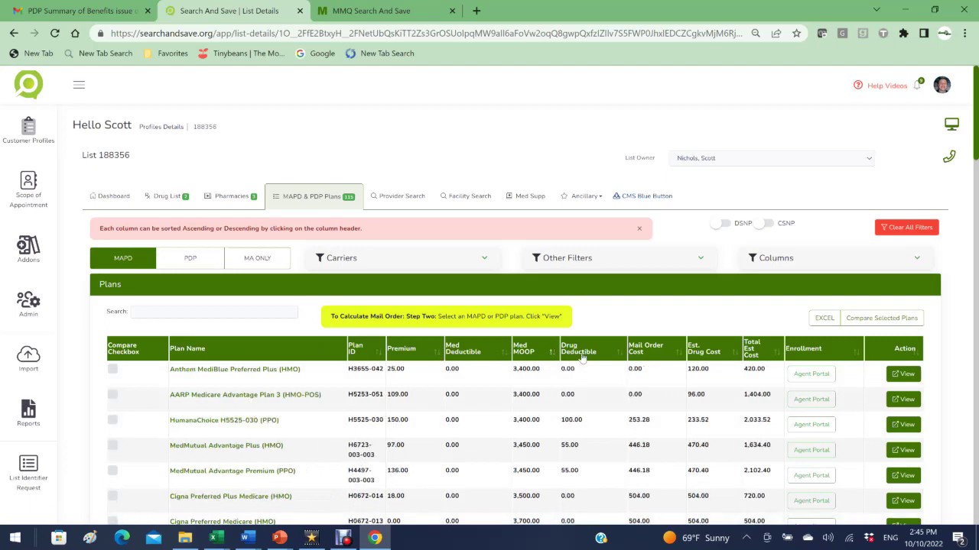
click(619, 354)
click(620, 355)
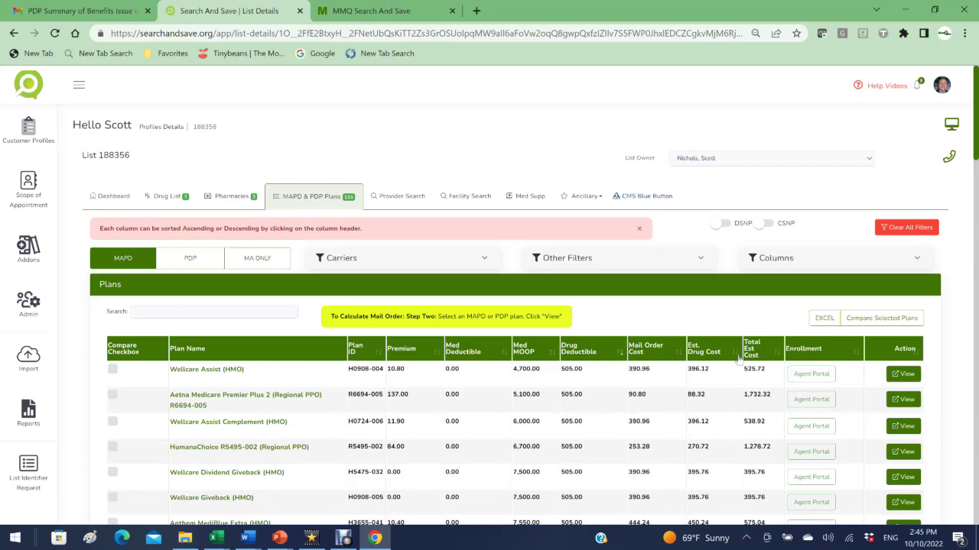
click(775, 354)
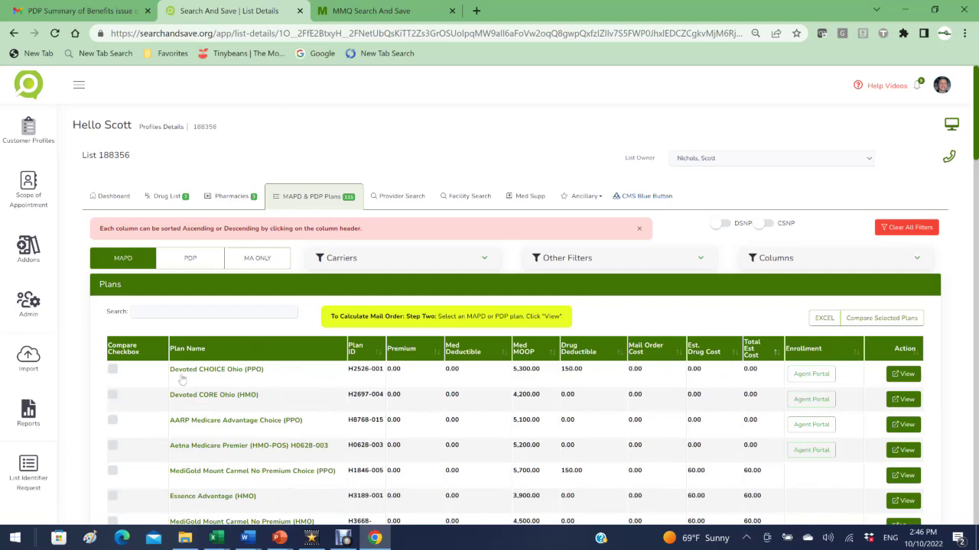
click(112, 394)
click(113, 419)
Step: Add Aetna Medicare Premier (HMO-POS) to the comparison and review the three plans side by side
click(113, 444)
click(862, 319)
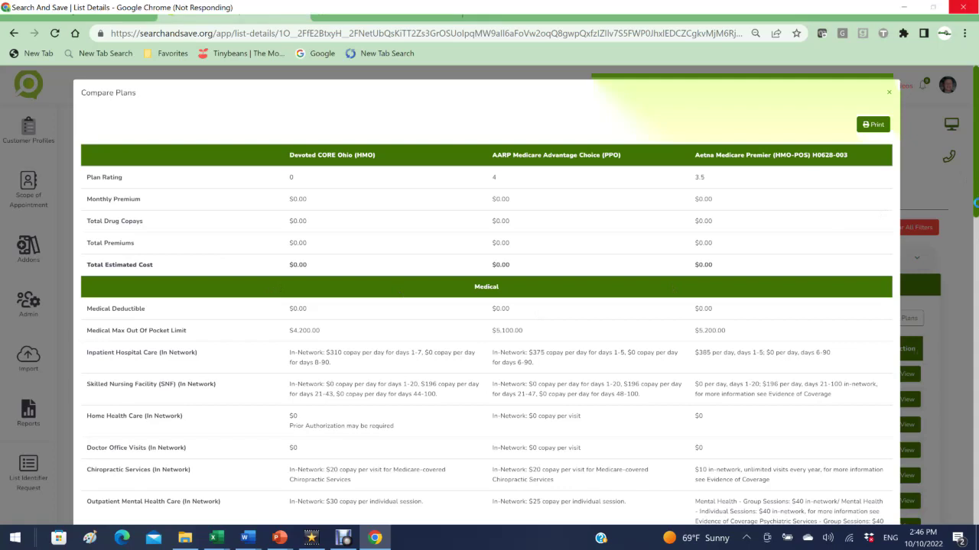
scroll(486, 306, down, 3)
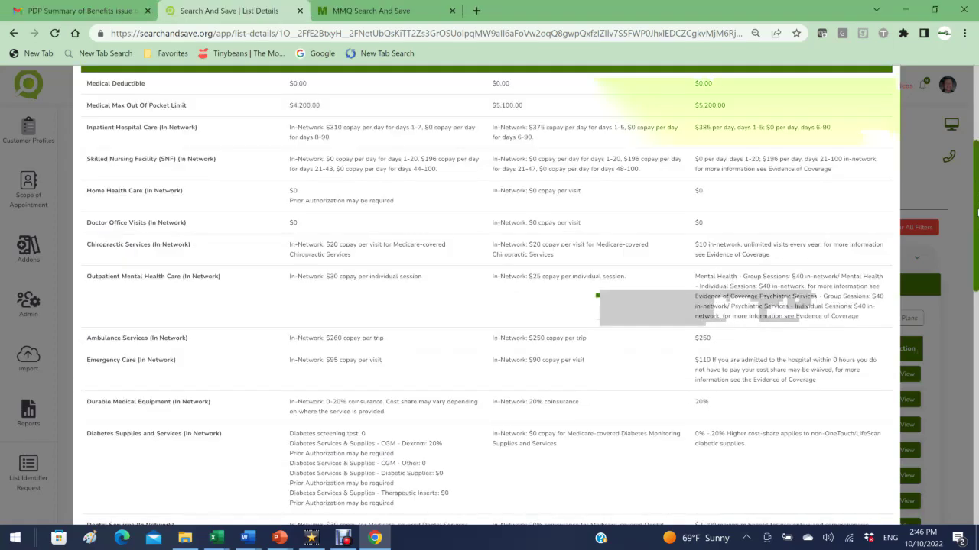
scroll(977, 214, down, 4)
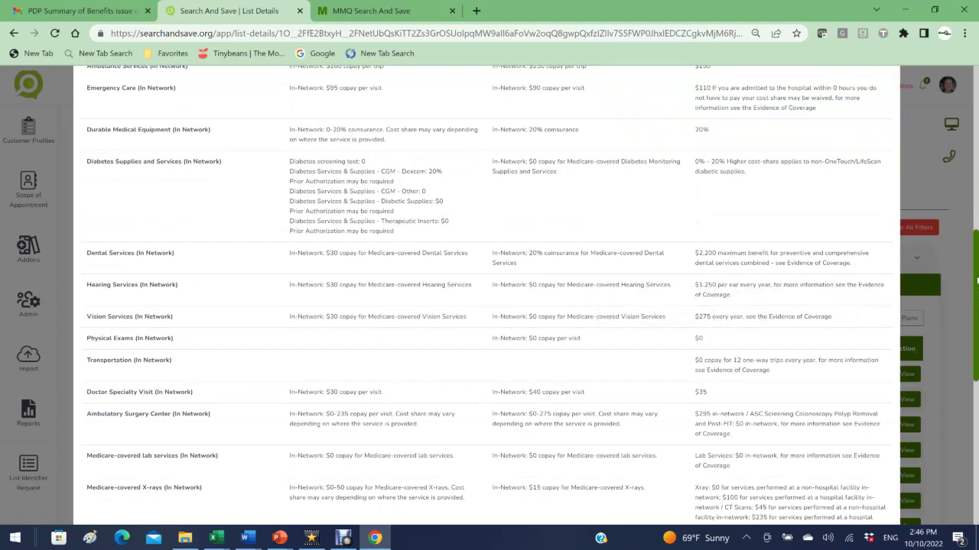
scroll(977, 280, down, 6)
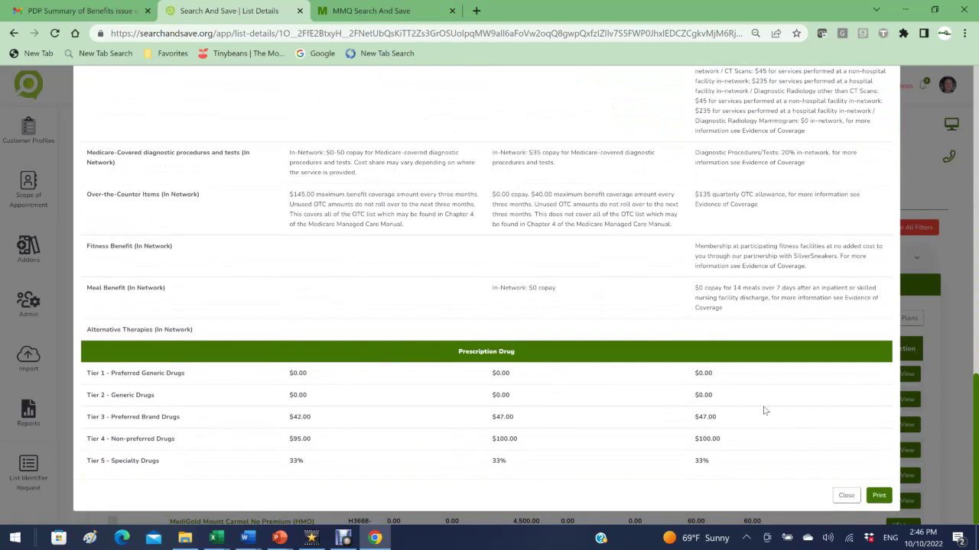
Step: Generate the comparison printout with a contact-information cover page, filling the customer and company name fields
click(879, 496)
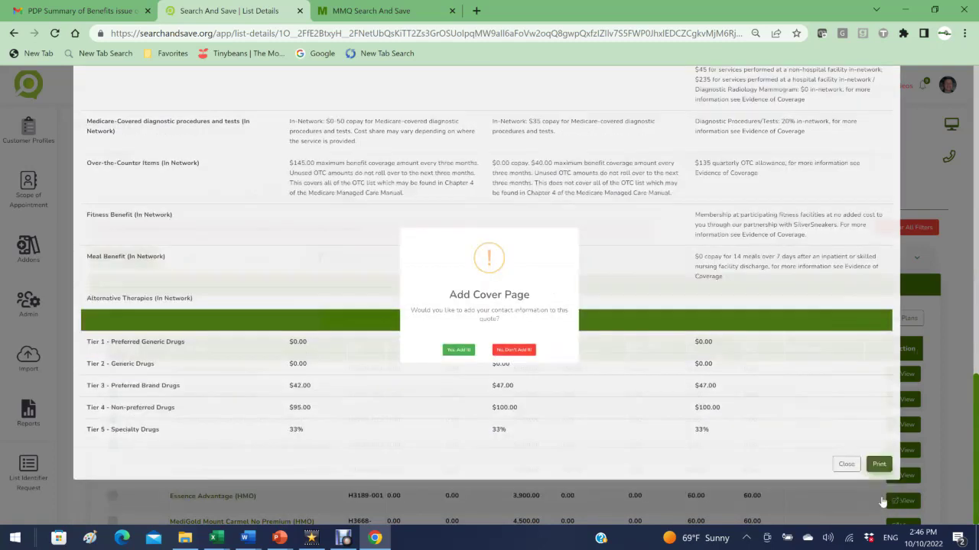
click(449, 369)
click(457, 138)
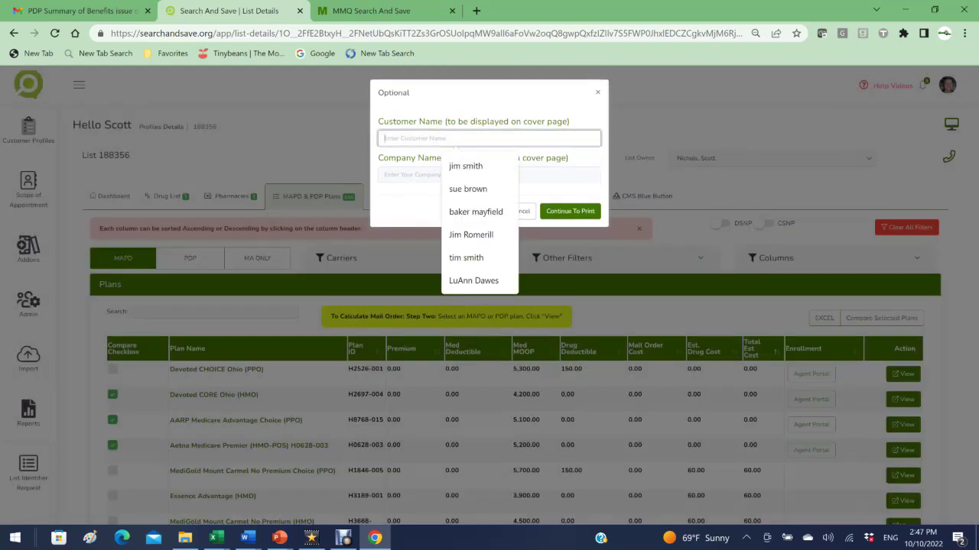
click(456, 178)
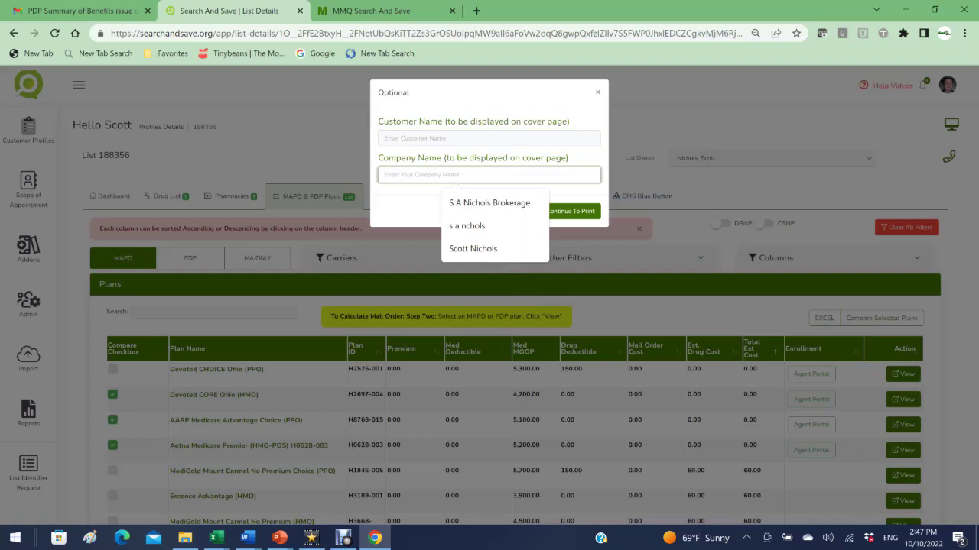
click(579, 212)
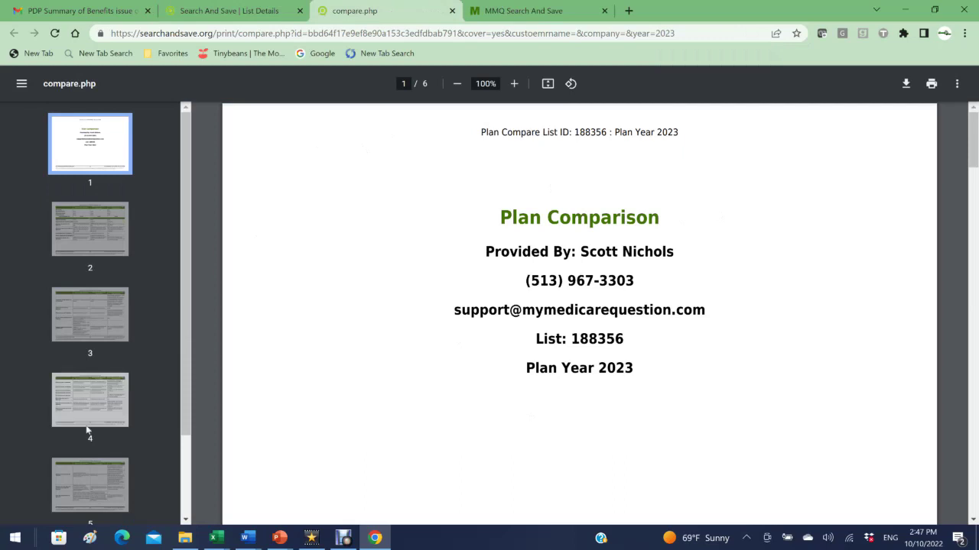
Step: Cancel the browser print dialog and close the comparison PDF tab
click(929, 86)
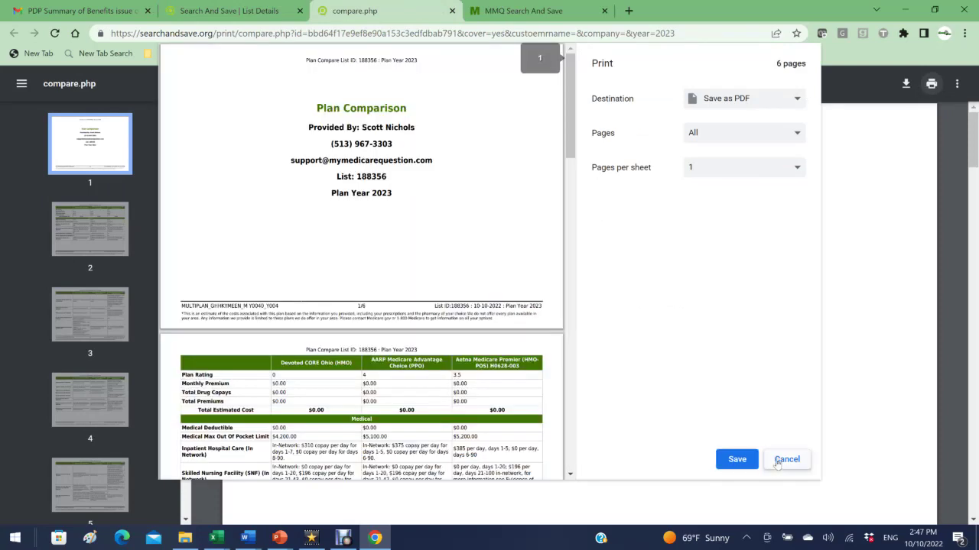
click(786, 460)
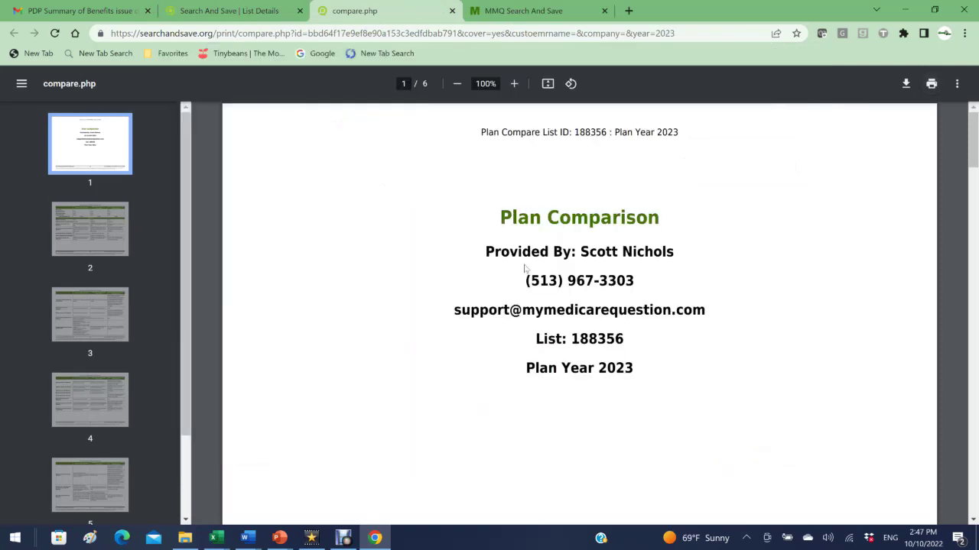
click(452, 11)
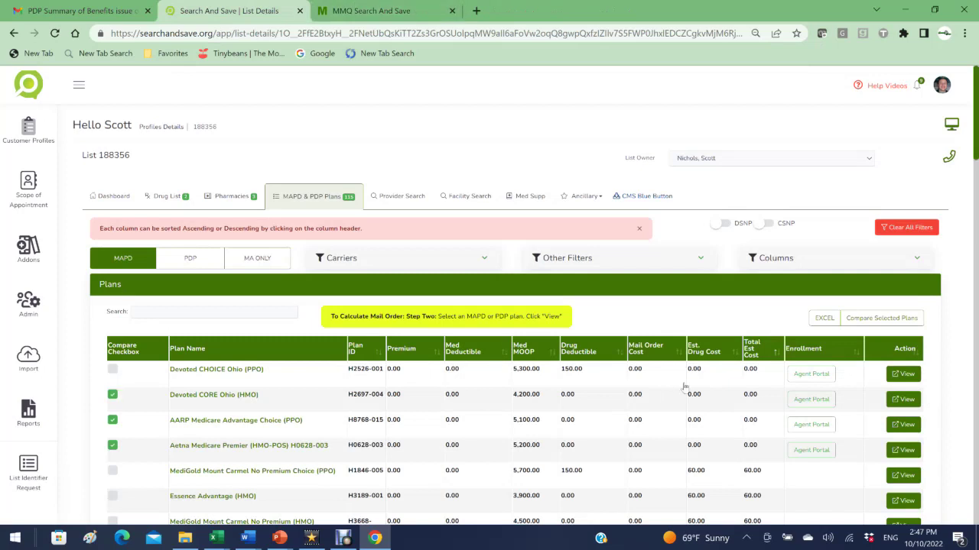
Step: Review Devoted CHOICE Ohio (PPO) details, its mail-order drug costs and monthly drug cost estimates
click(905, 379)
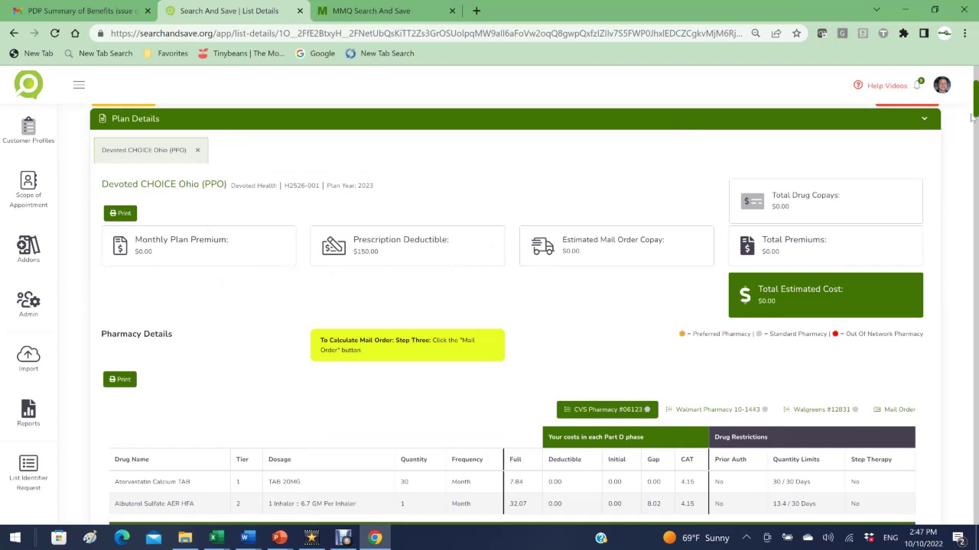
scroll(715, 146, down, 3)
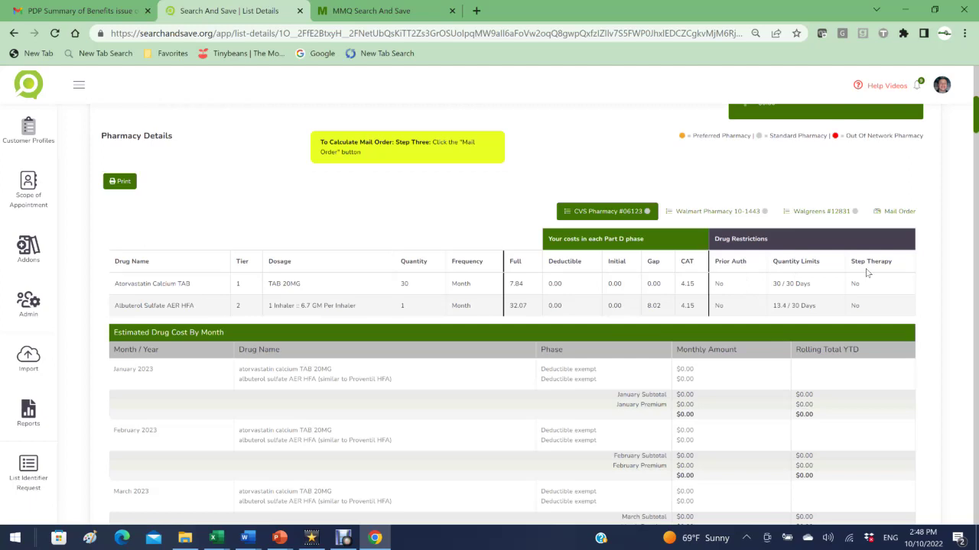
click(893, 214)
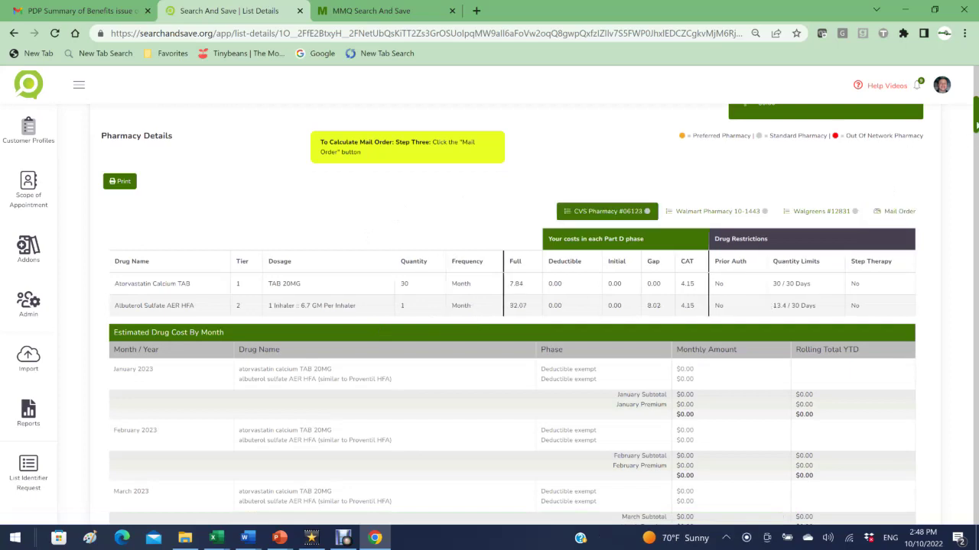
scroll(805, 195, down, 5)
scroll(804, 195, up, 3)
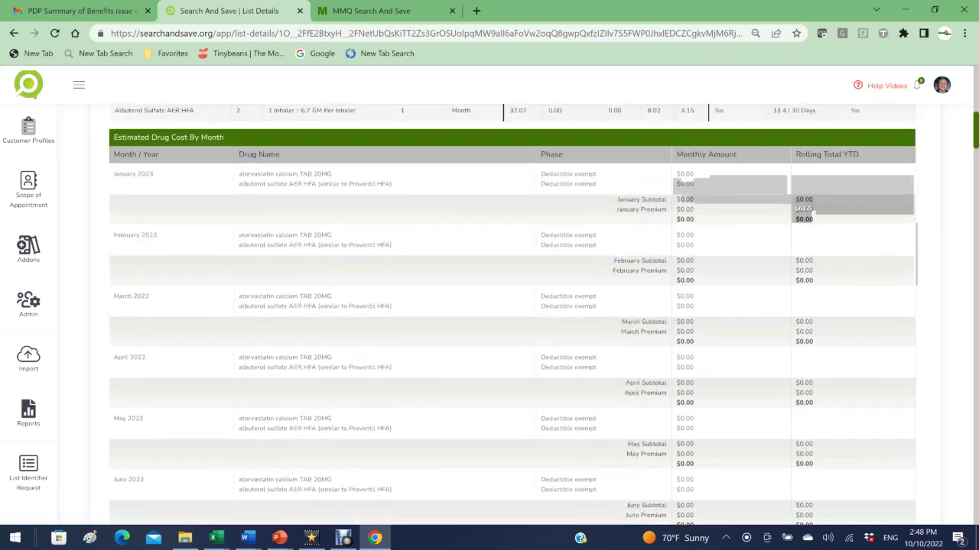
scroll(804, 195, down, 2)
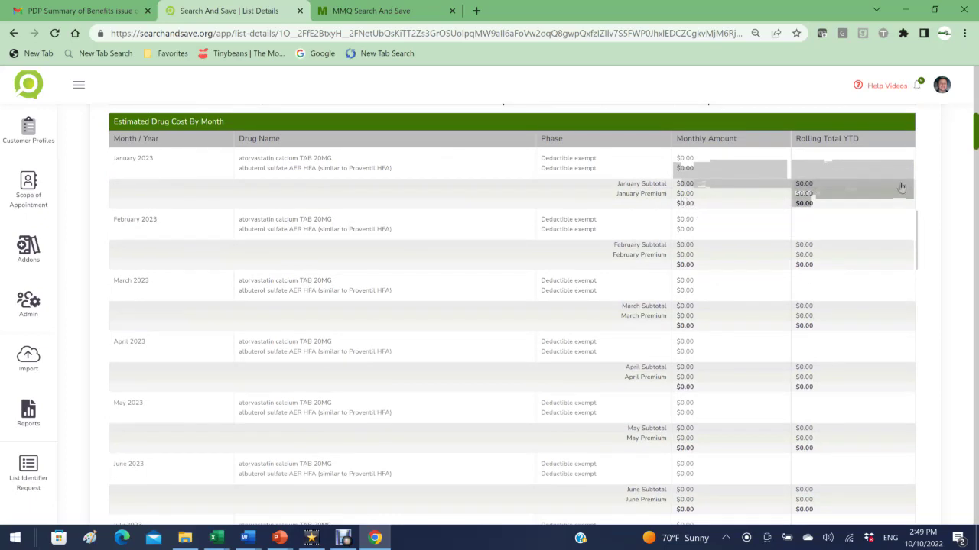
scroll(802, 191, up, 5)
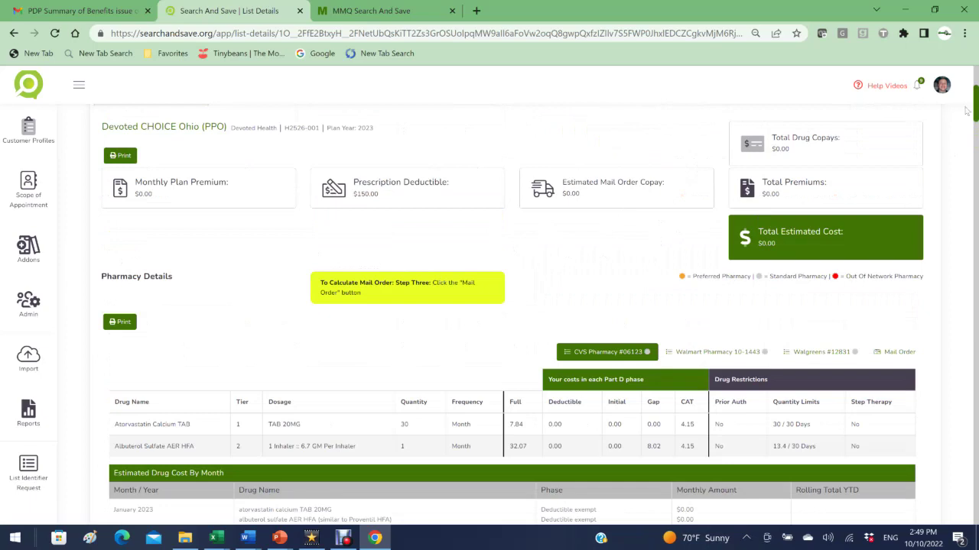
drag(975, 111, 975, 175)
scroll(247, 159, down, 3)
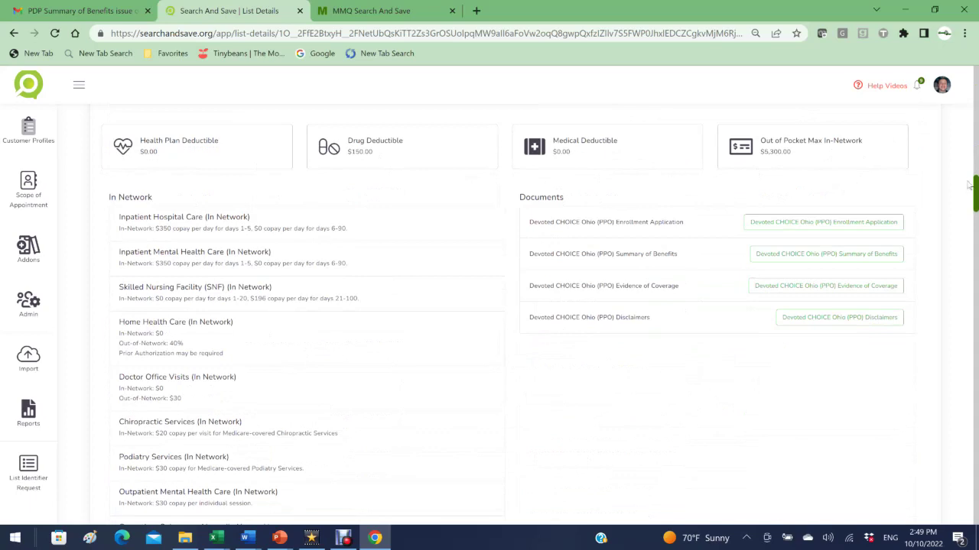
scroll(975, 191, down, 2)
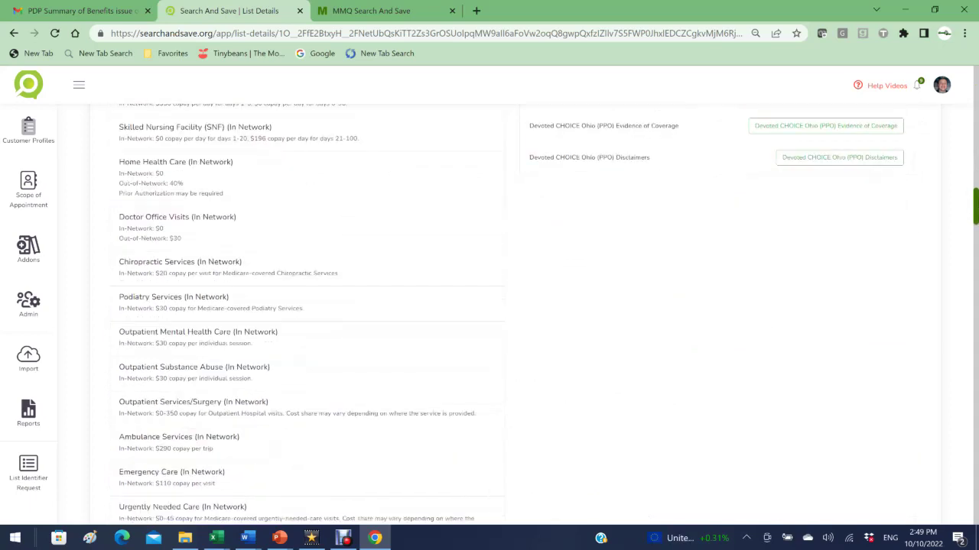
scroll(974, 207, down, 5)
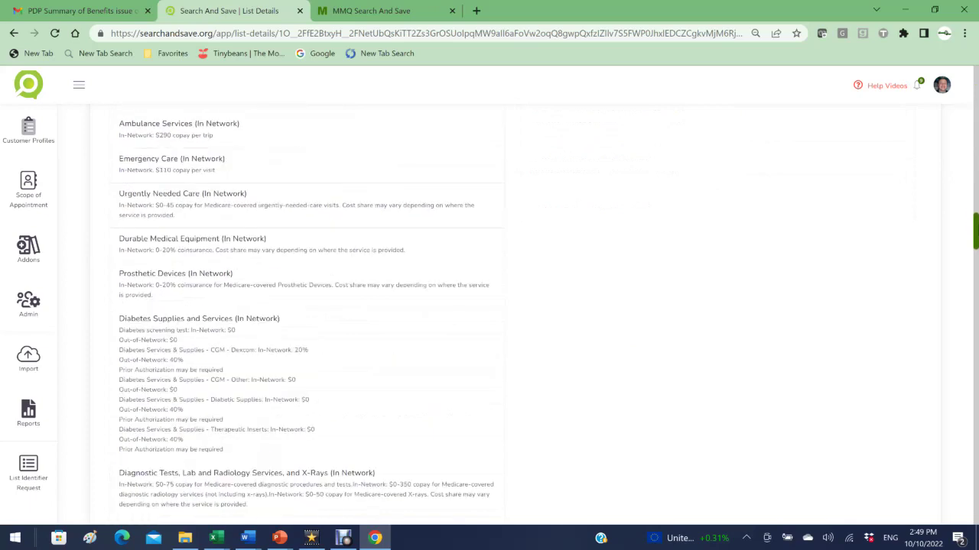
scroll(975, 229, down, 6)
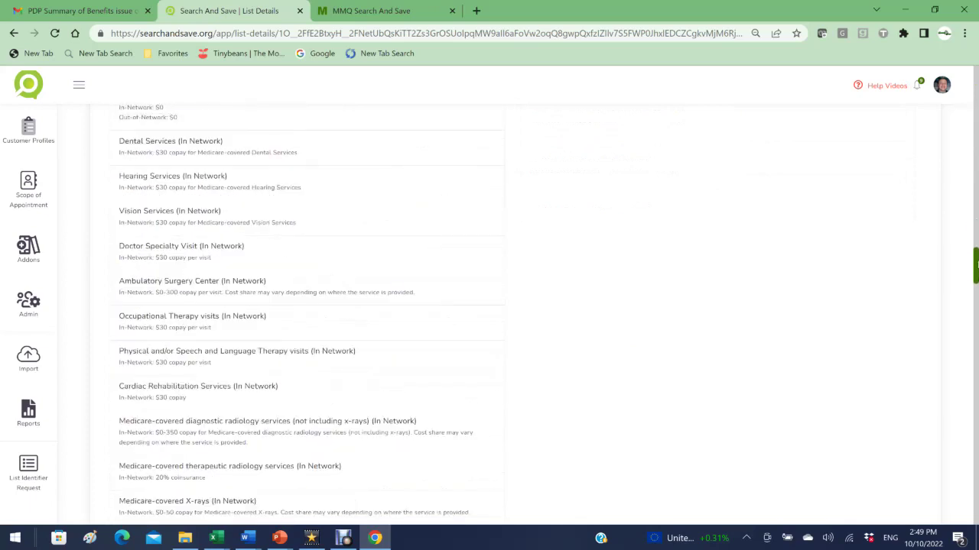
scroll(975, 199, up, 10)
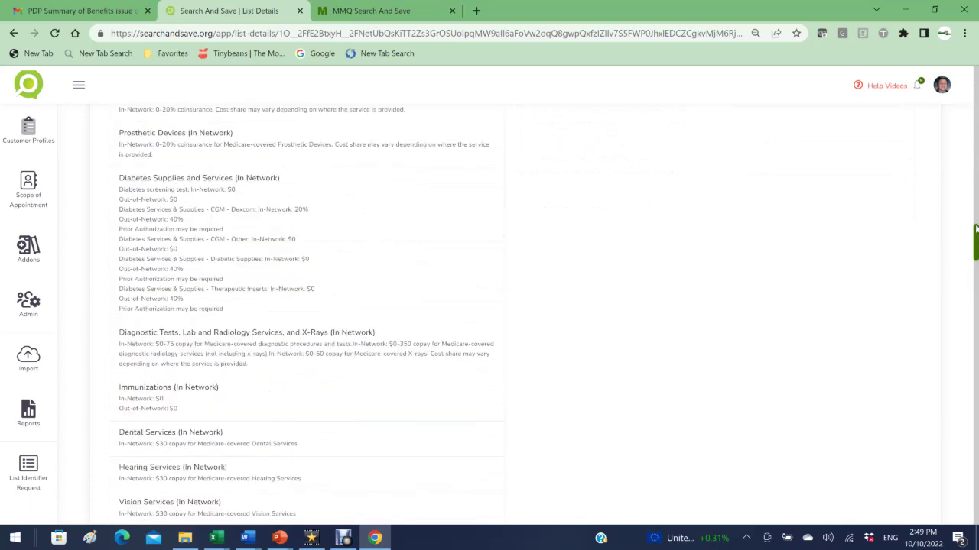
mouse_move(974, 200)
mouse_down()
mouse_move(973, 177)
mouse_move(973, 189)
mouse_up()
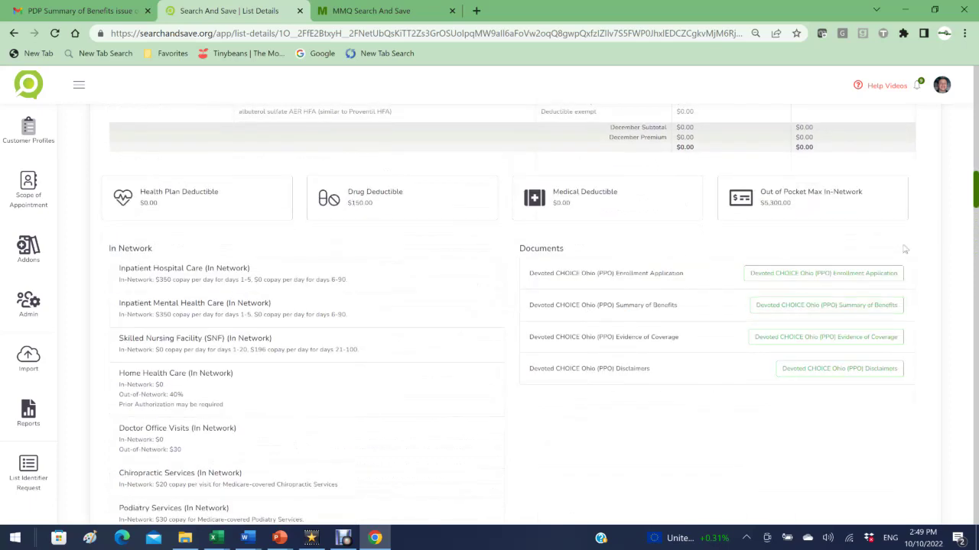
drag(973, 189, 976, 78)
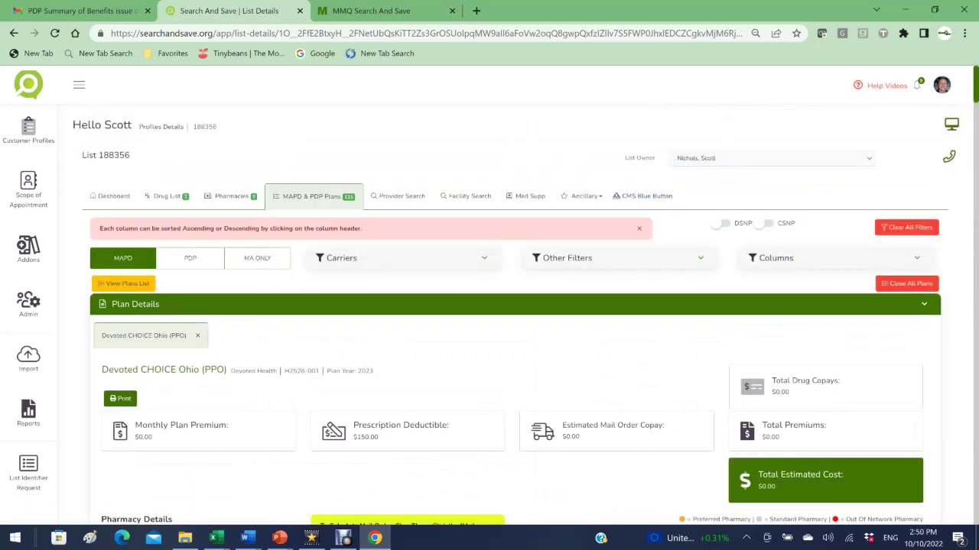
click(128, 285)
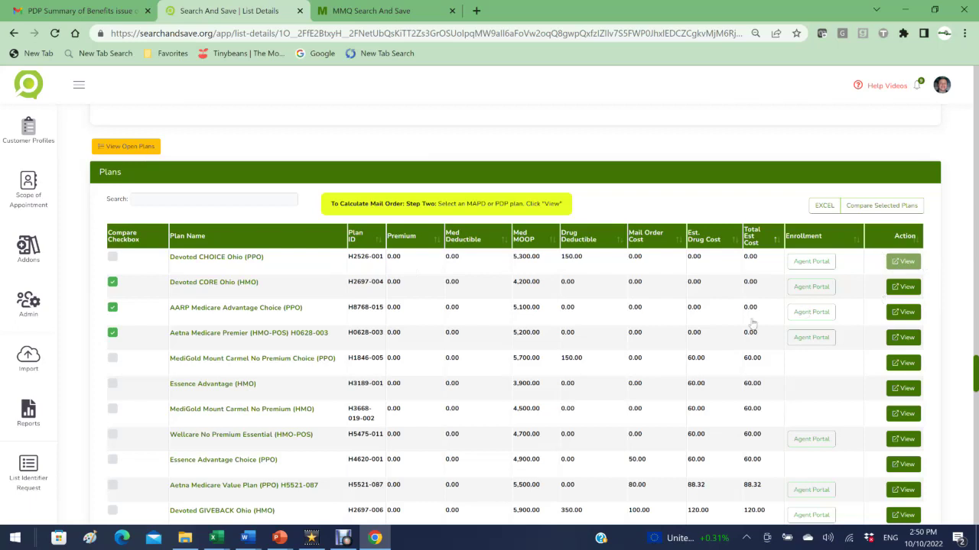
Step: Open AARP Medicare Advantage Choice (PPO) details and compare them with Devoted CHOICE Ohio (PPO)
click(905, 313)
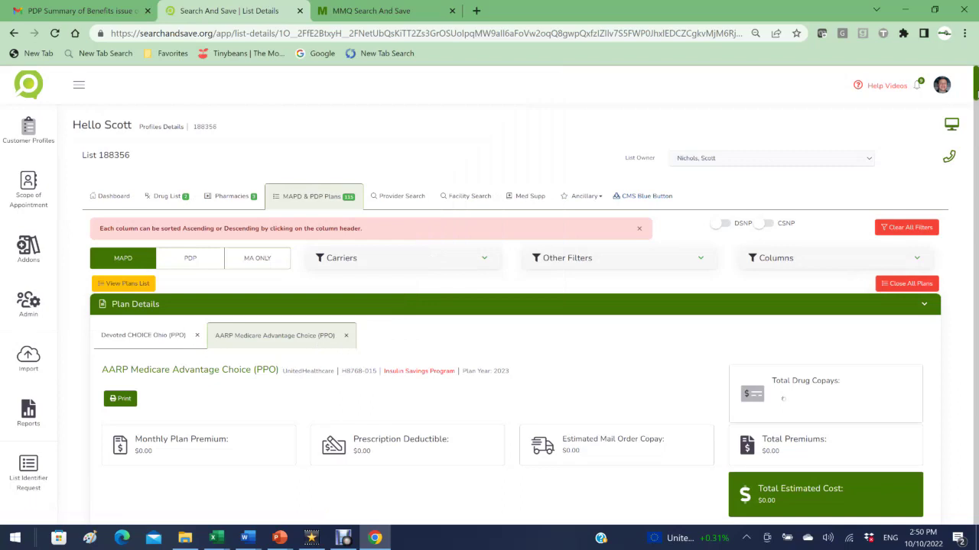
scroll(975, 96, down, 3)
scroll(853, 156, up, 1)
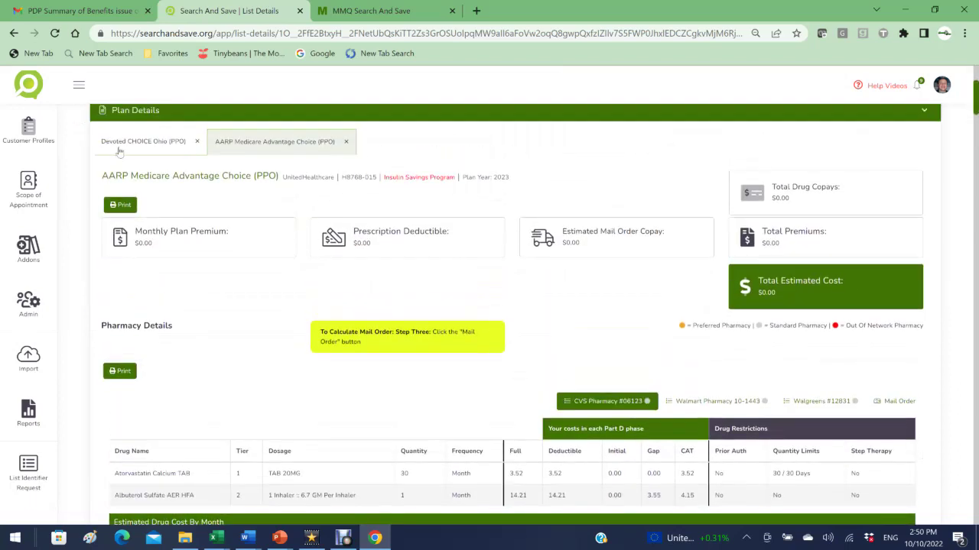
click(119, 151)
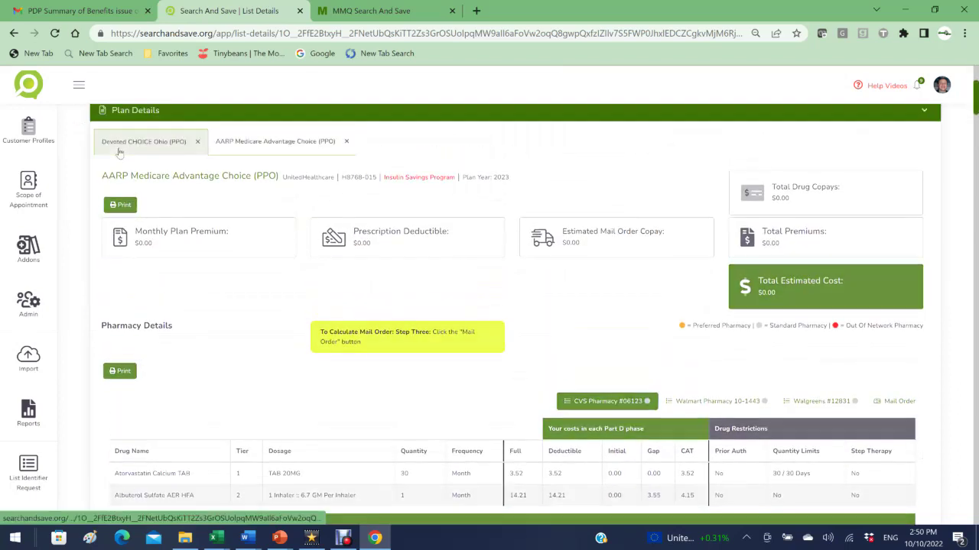
click(227, 148)
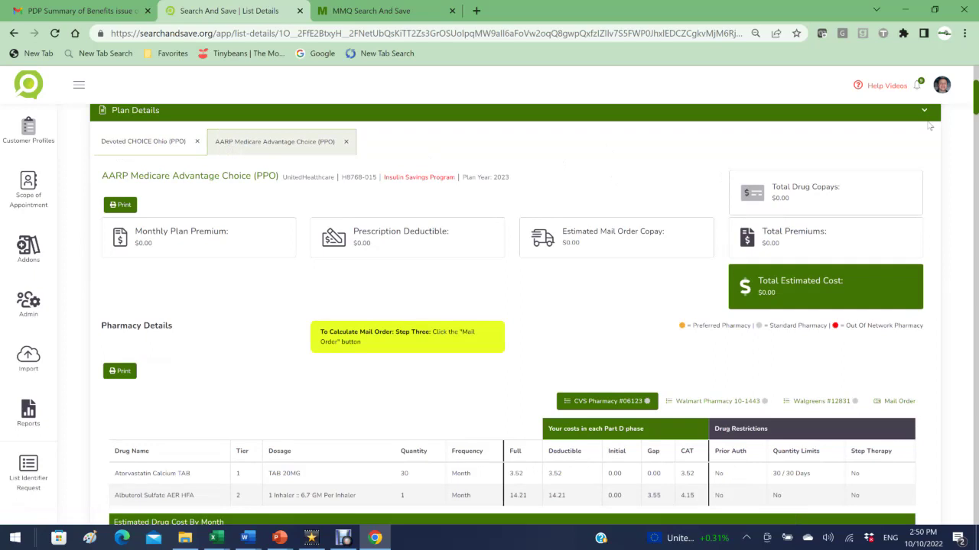
Step: Return to the plans list and open the carrier's agent portal for the AARP plan
scroll(976, 107, up, 3)
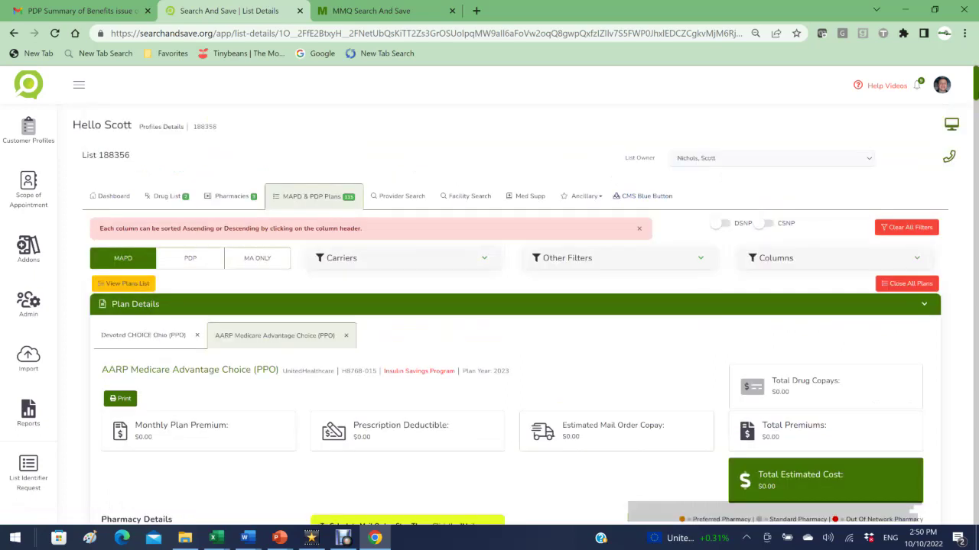
click(126, 284)
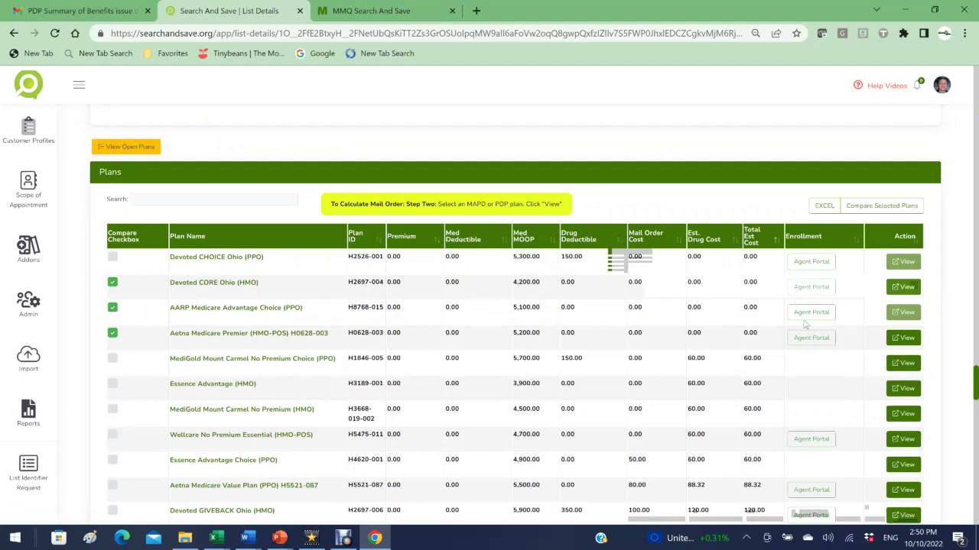
click(813, 315)
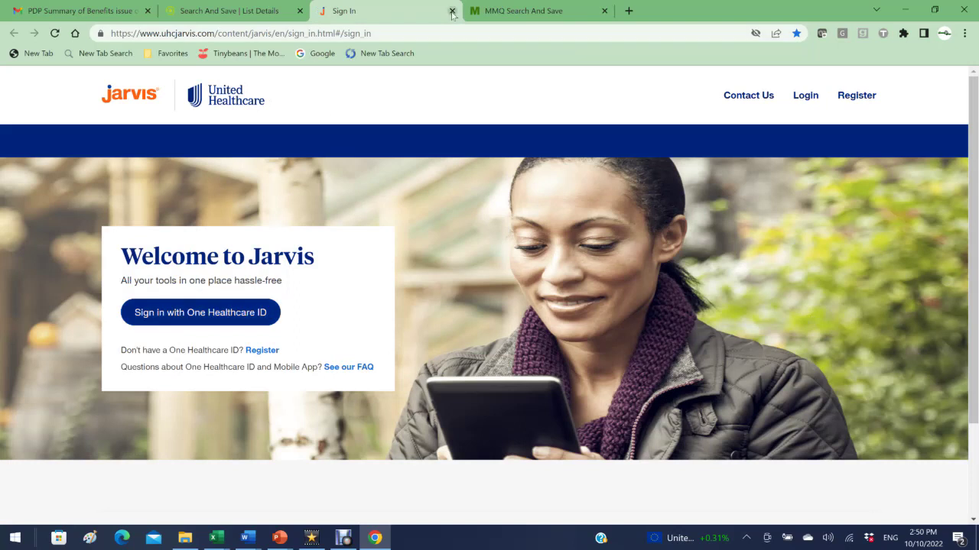
Step: Close the Jarvis sign-in tab and bring up the Provider Search form
click(452, 11)
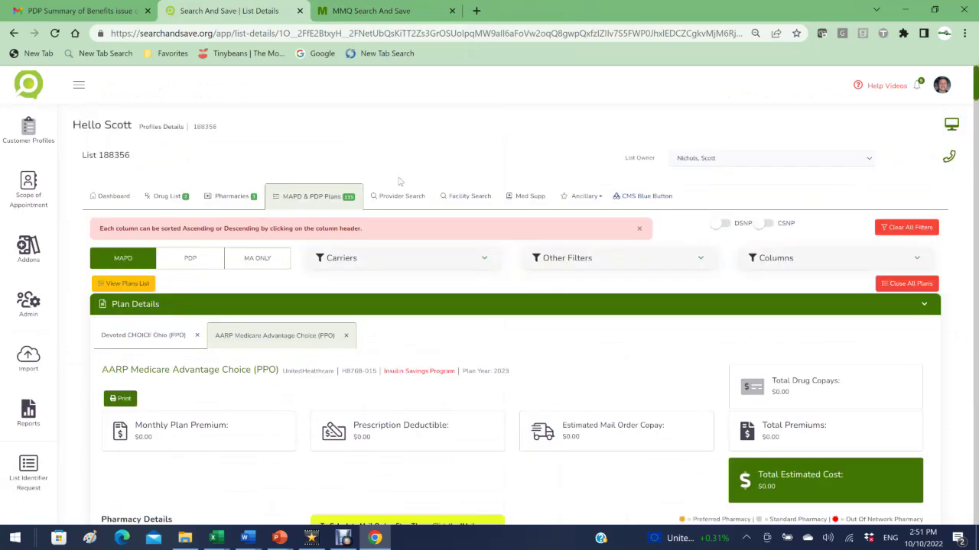
click(387, 200)
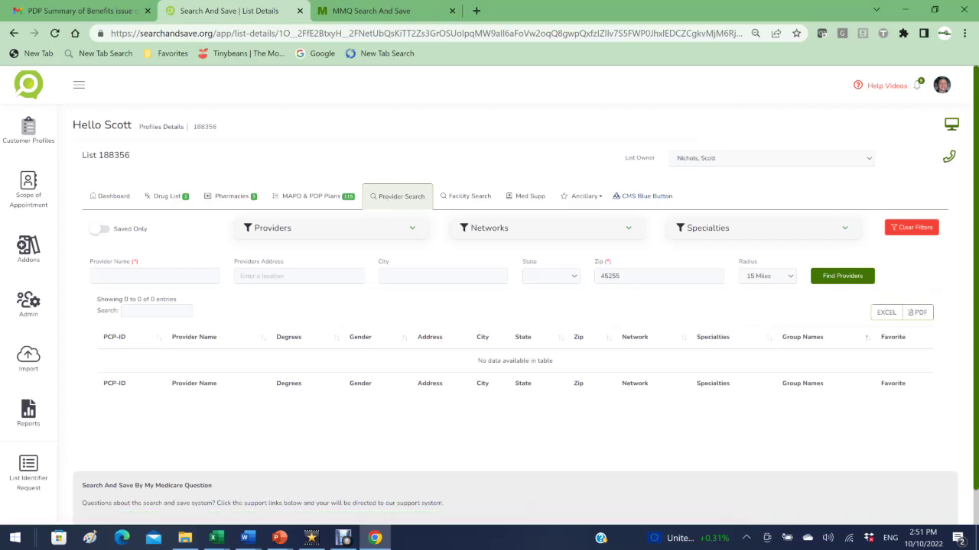
Step: Search for the client's autofilled doctor name within 15 miles of zip 45255
click(149, 276)
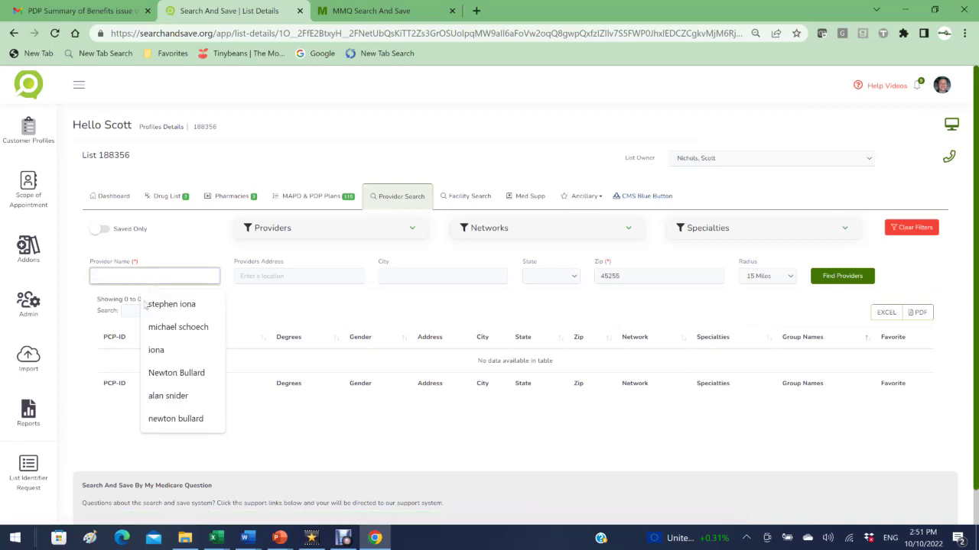
click(159, 372)
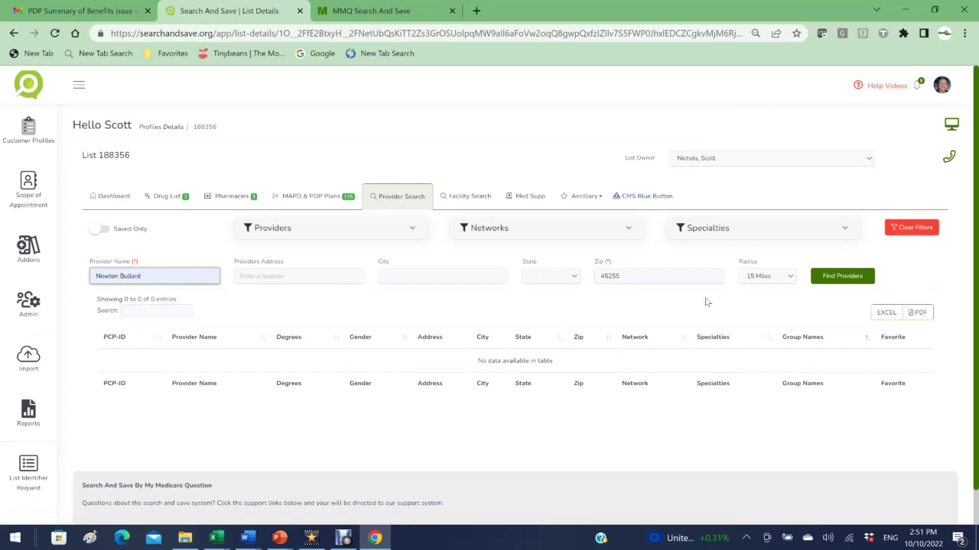
click(791, 280)
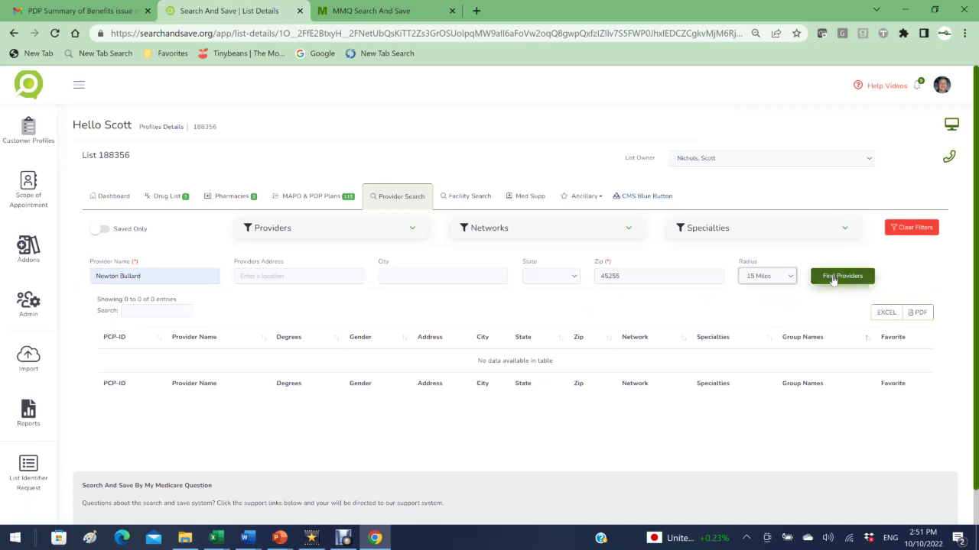
click(834, 281)
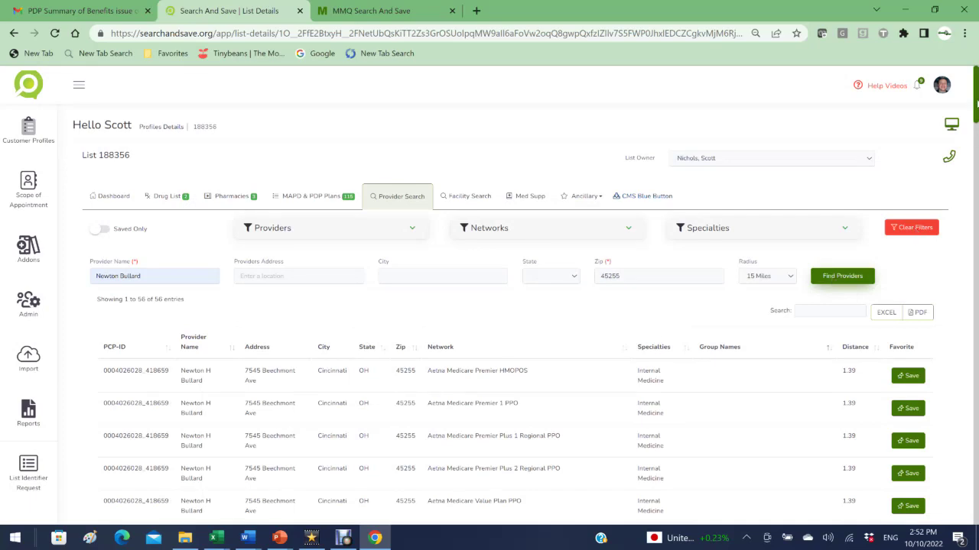
scroll(717, 440, down, 3)
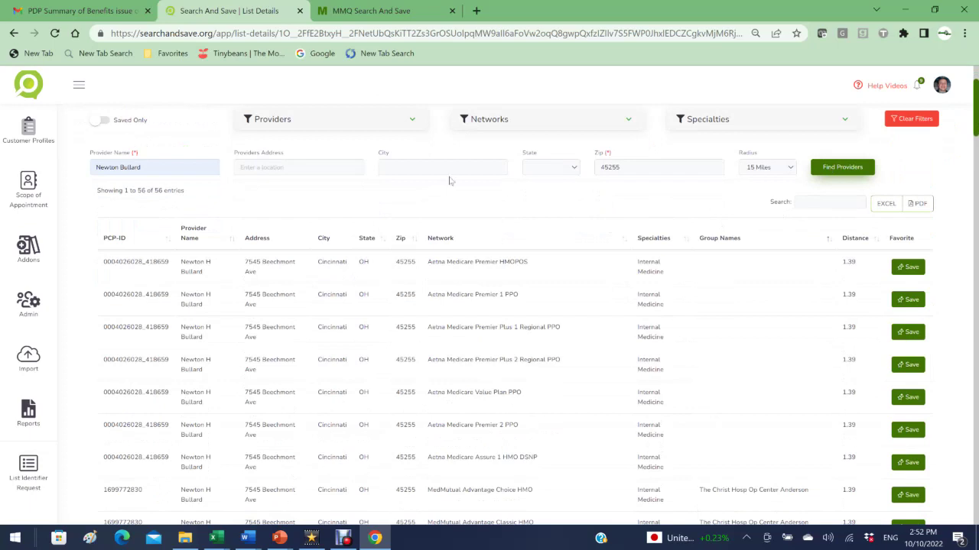
Step: Filter the doctor's 56 results to the three chosen networks, leaving 9 entries
click(503, 123)
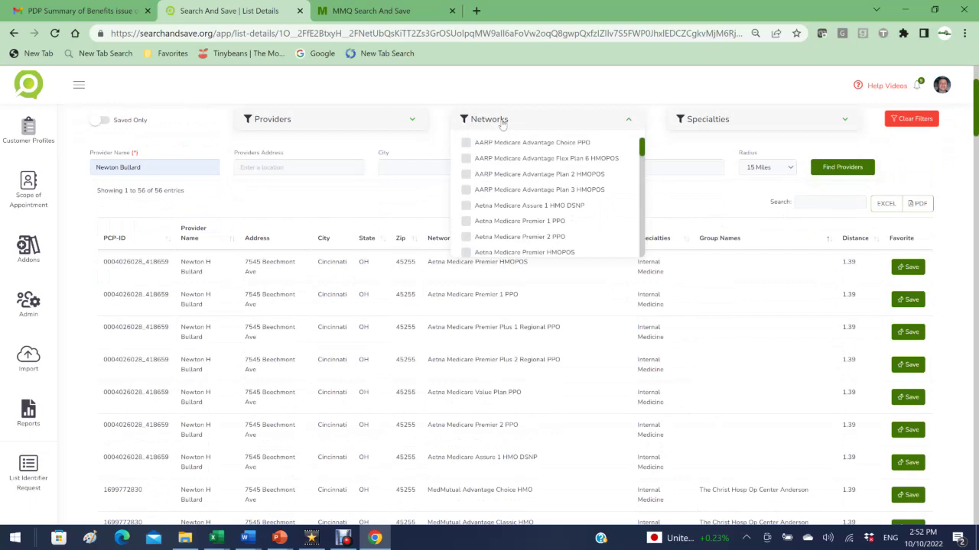
mouse_move(641, 150)
mouse_down()
mouse_move(646, 210)
mouse_move(642, 149)
mouse_up()
click(466, 207)
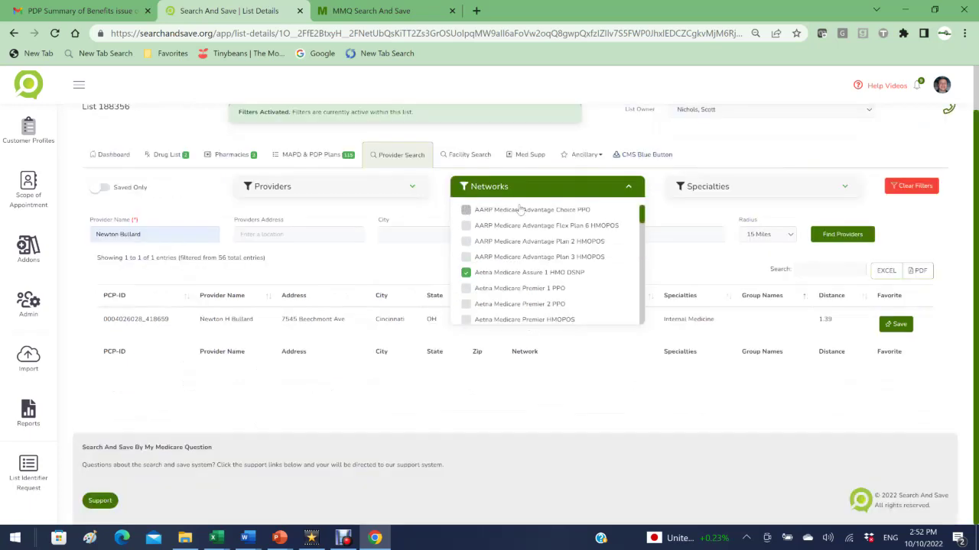
drag(642, 218, 646, 279)
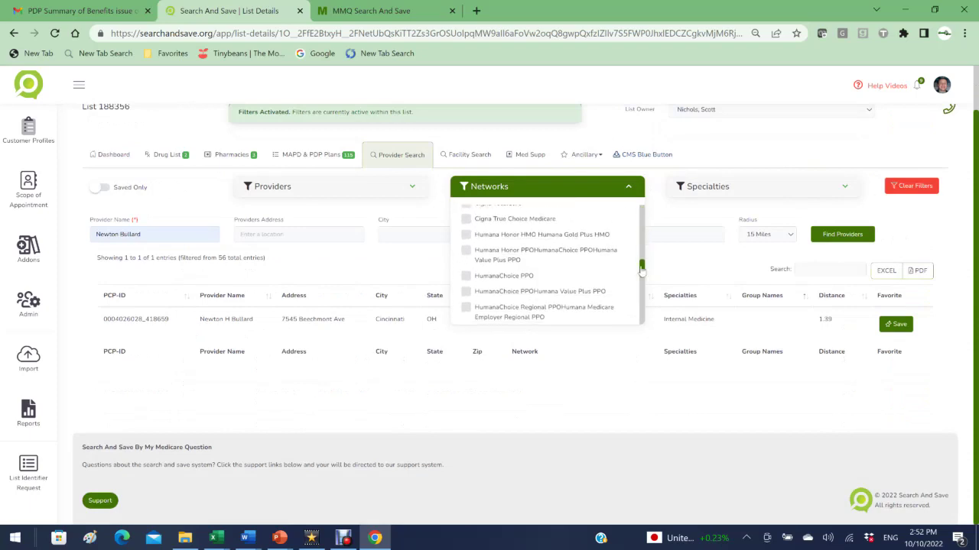
click(467, 276)
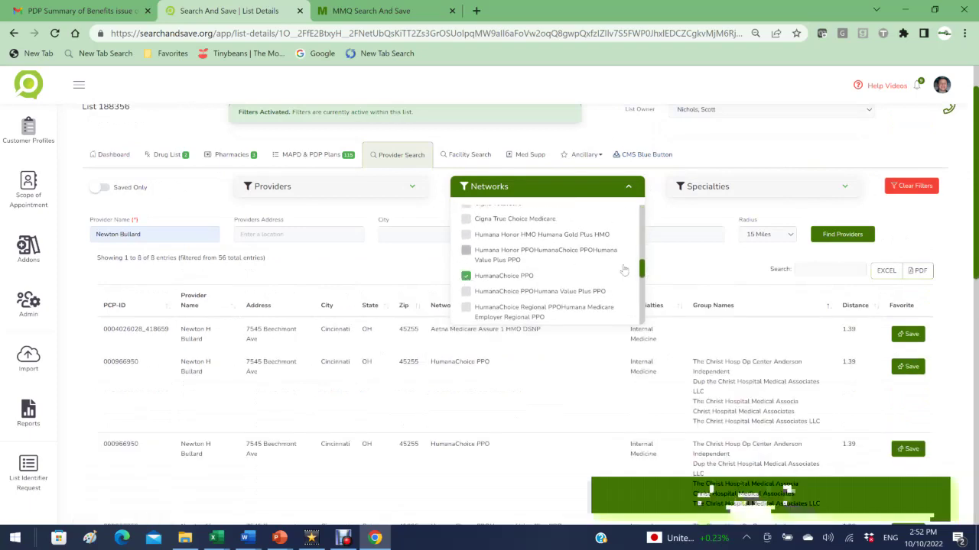
drag(642, 275, 649, 307)
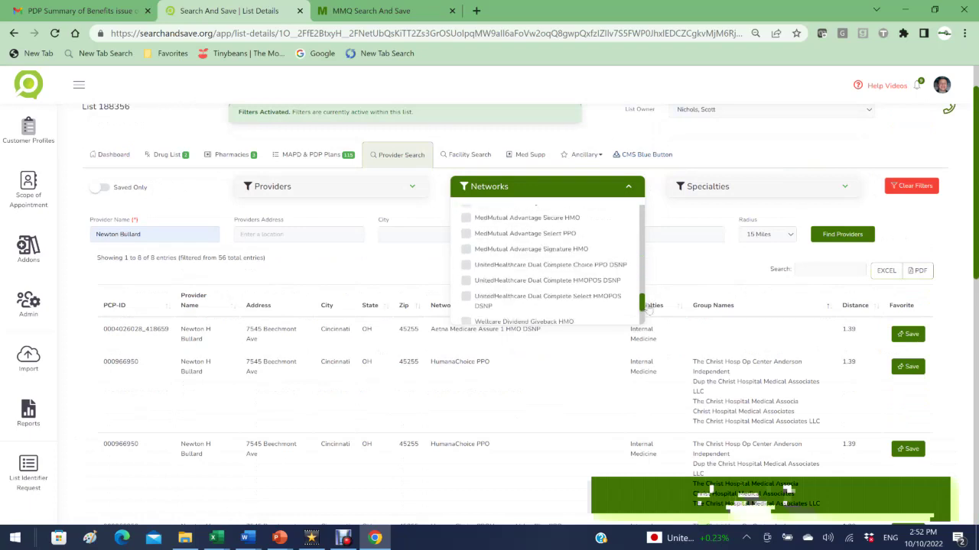
click(466, 234)
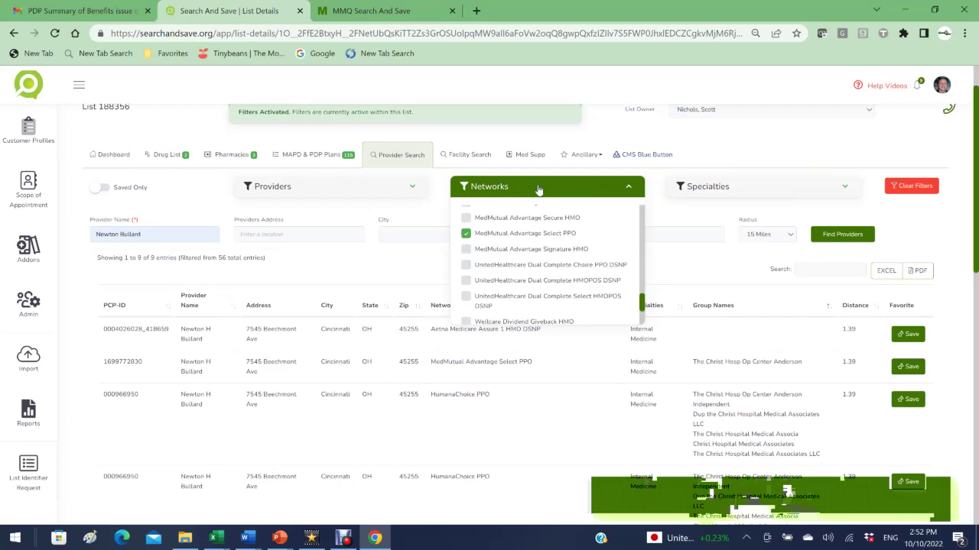
click(969, 156)
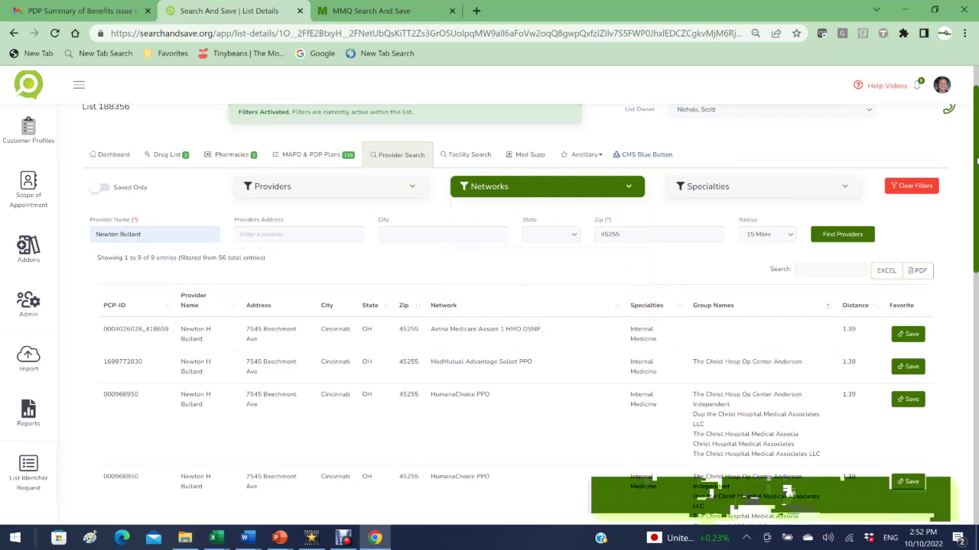
scroll(975, 161, down, 1)
scroll(971, 229, down, 2)
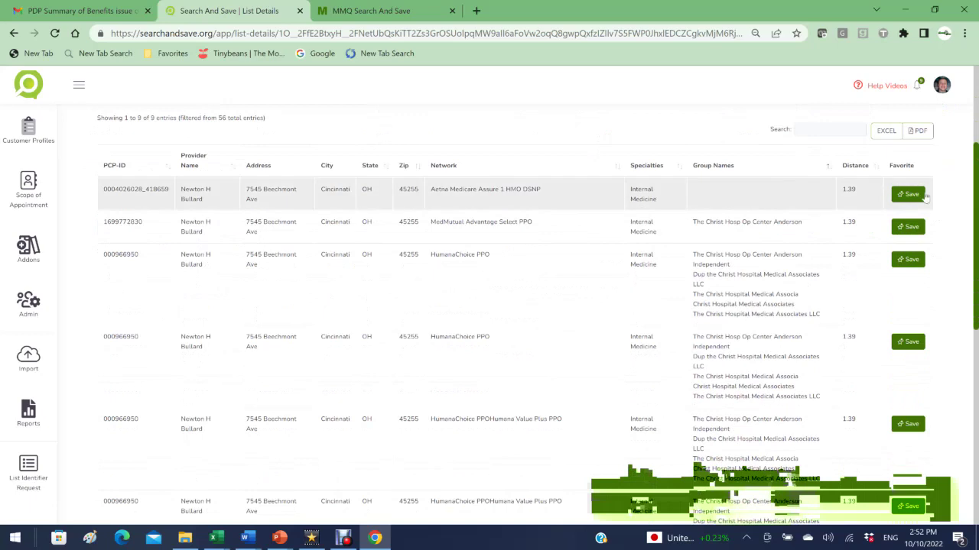
Step: Save the Aetna, MedMutual and HumanaChoice entries as favorites, checking them via Saved Only
click(912, 194)
click(900, 227)
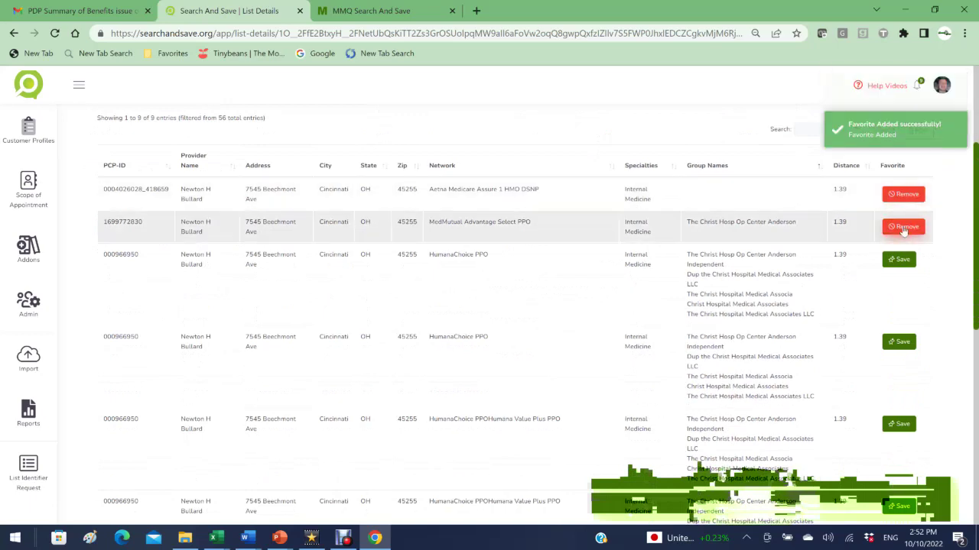
click(903, 260)
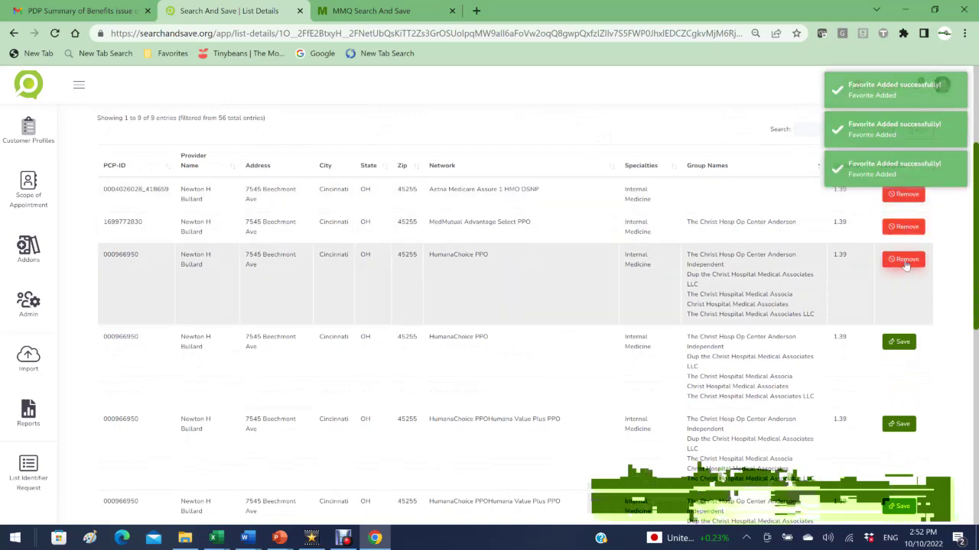
scroll(98, 257, up, 3)
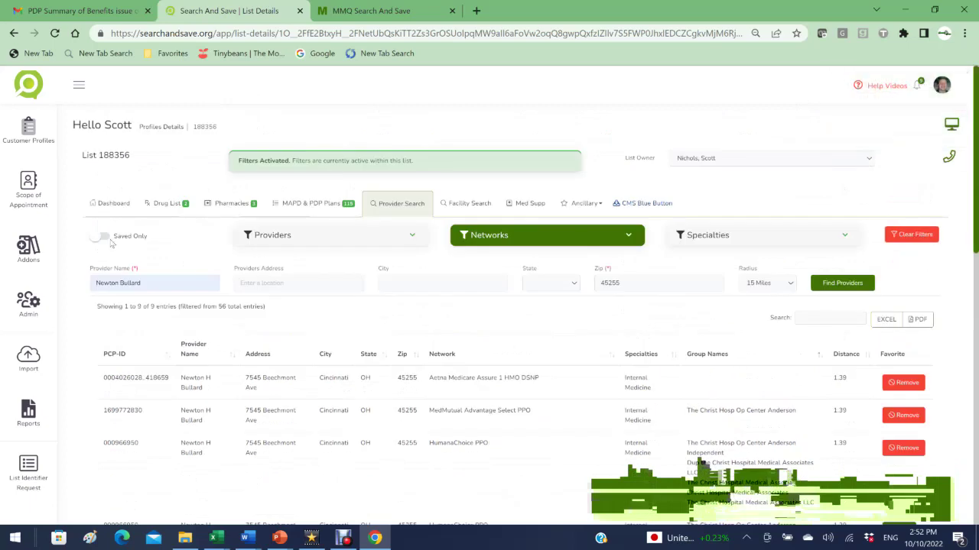
click(103, 238)
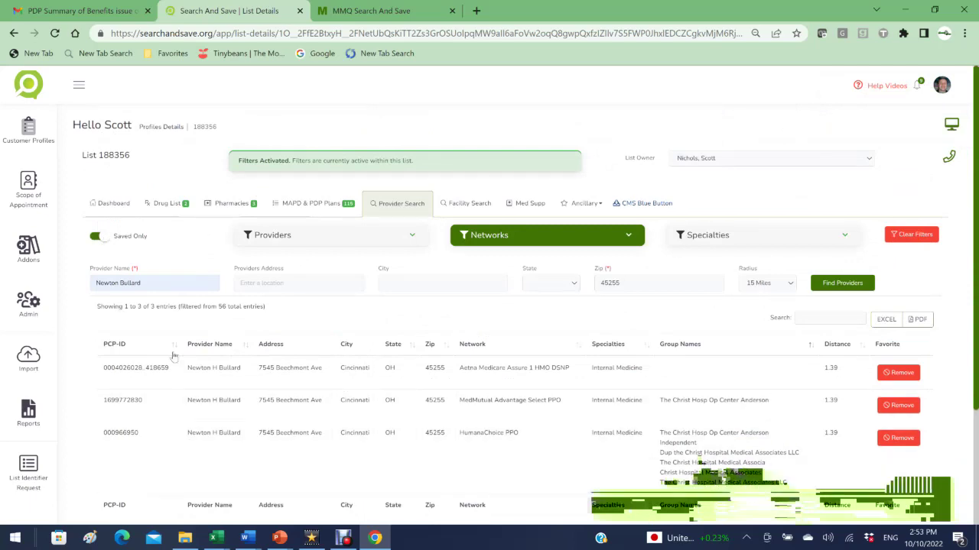
click(97, 238)
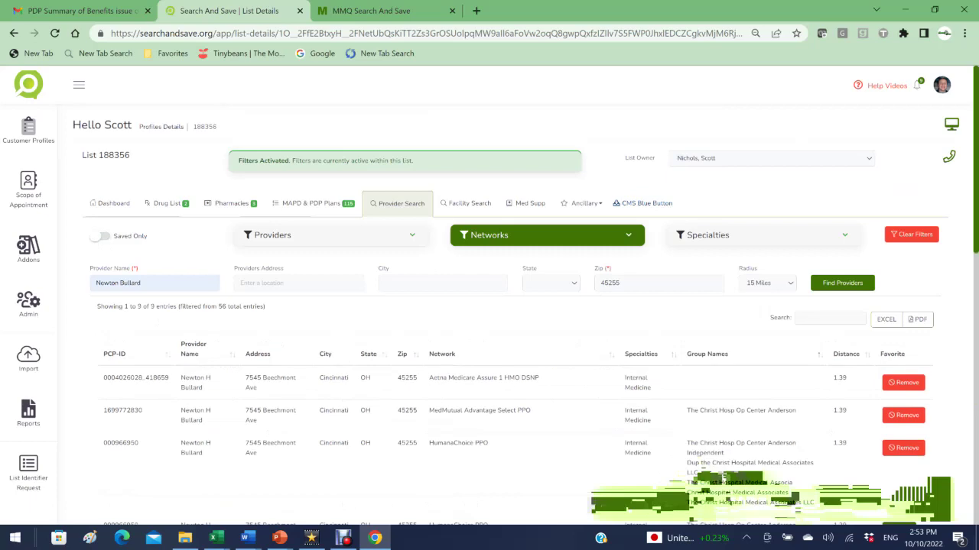
Step: Delete the doctor's name from Provider Name and clear all provider search filters
drag(142, 282, 74, 282)
key(BackSpace)
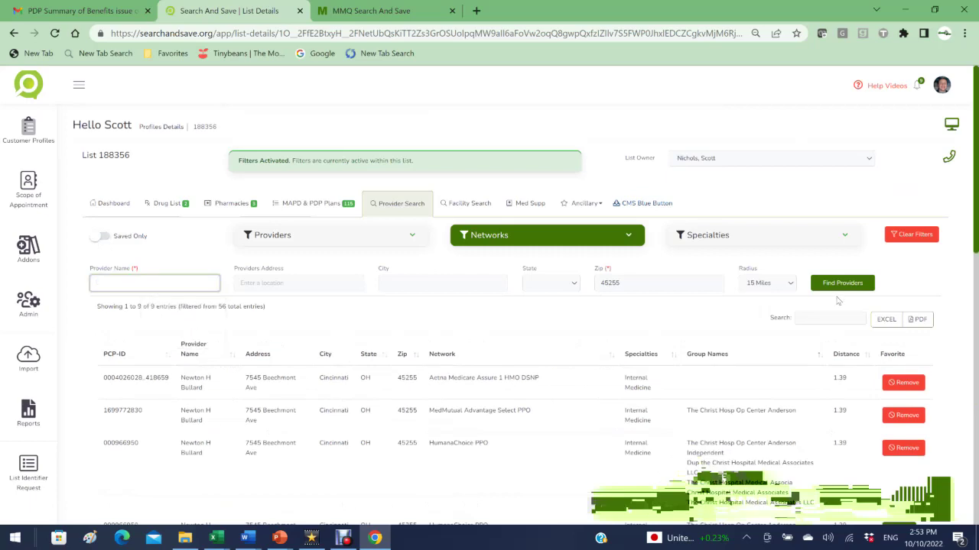
click(573, 239)
drag(642, 366, 628, 253)
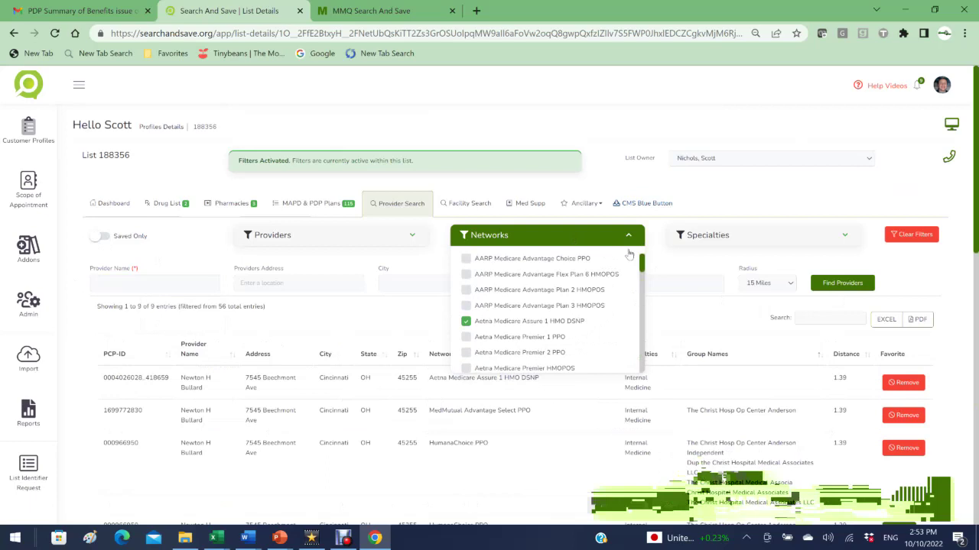
click(556, 237)
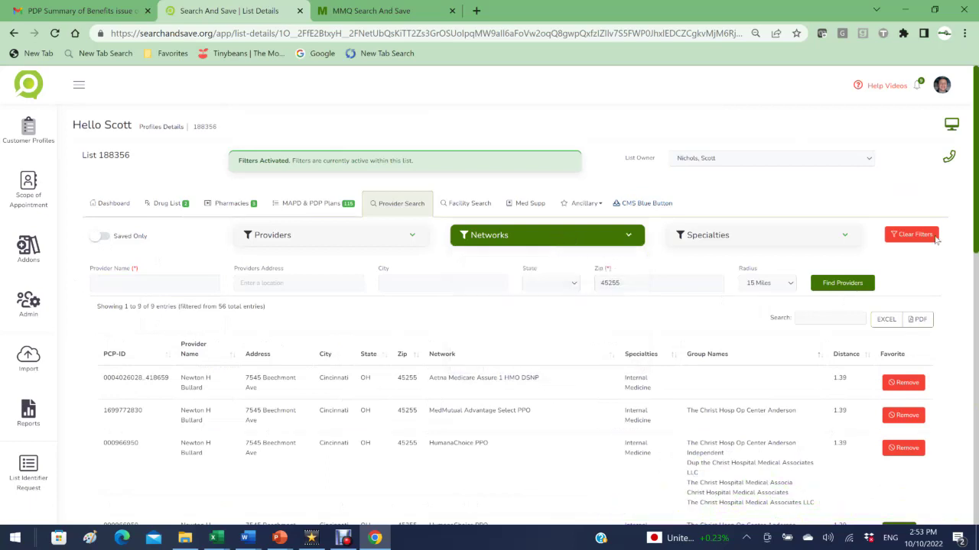
click(915, 237)
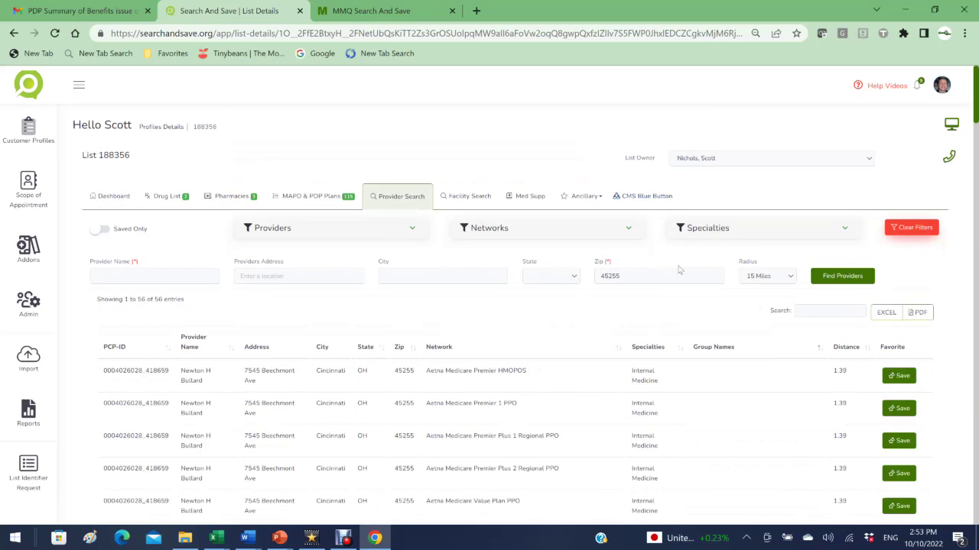
Step: Turn Saved Only off to list all 56 providers, then switch to Facility Search
click(102, 231)
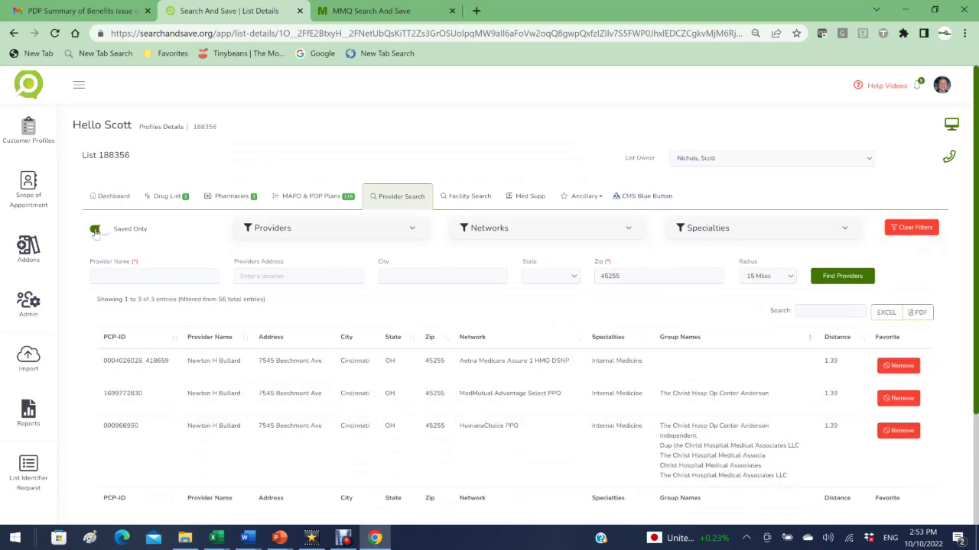
click(95, 231)
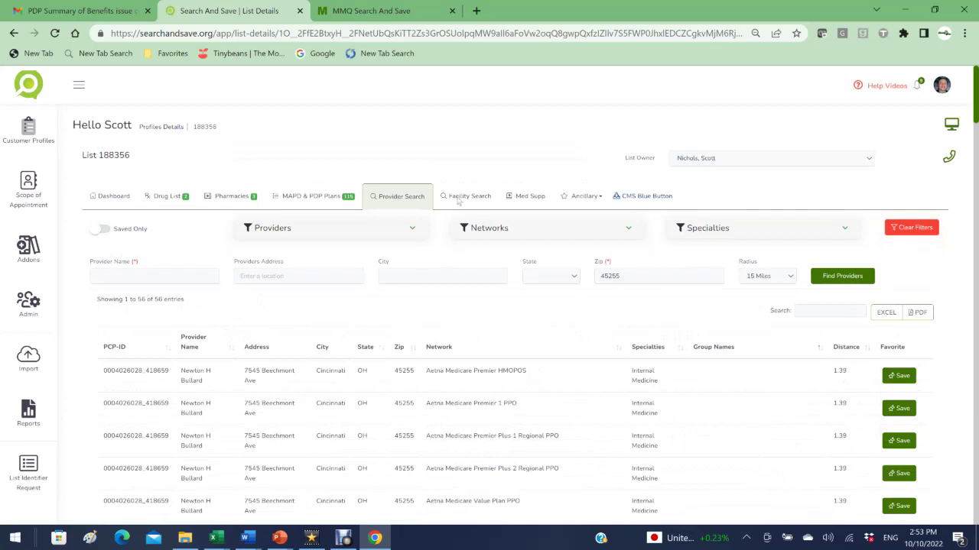
click(459, 200)
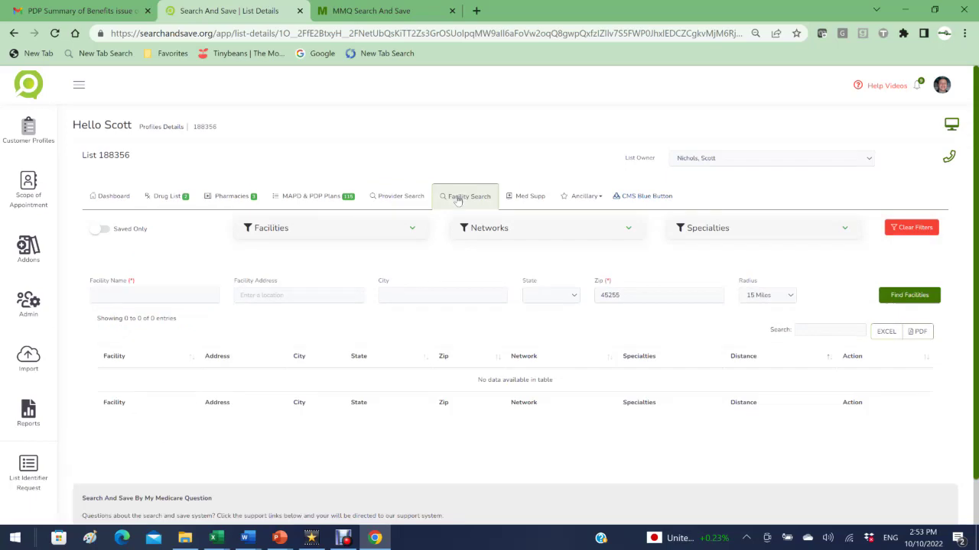
Step: Search for 'good sam hospital' facilities within a 15-mile radius
click(184, 295)
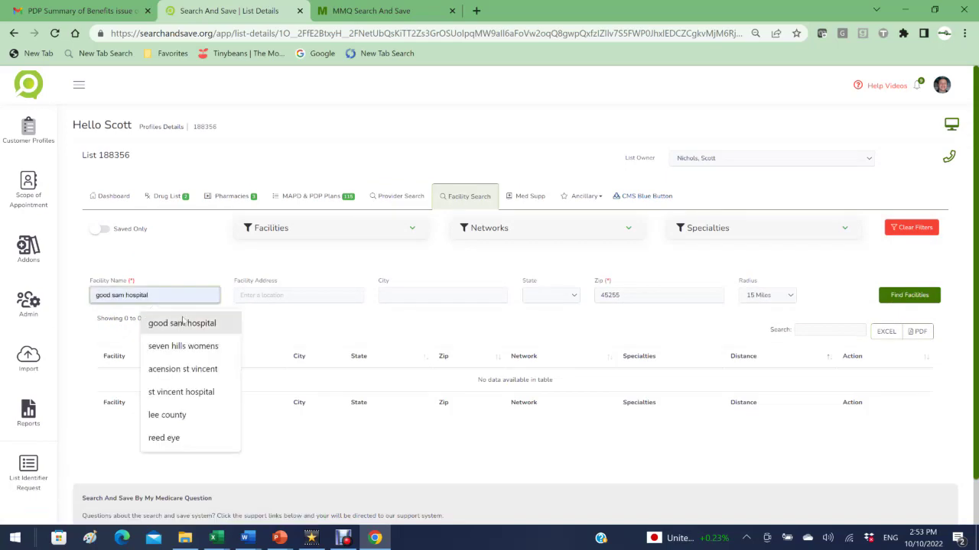
click(185, 326)
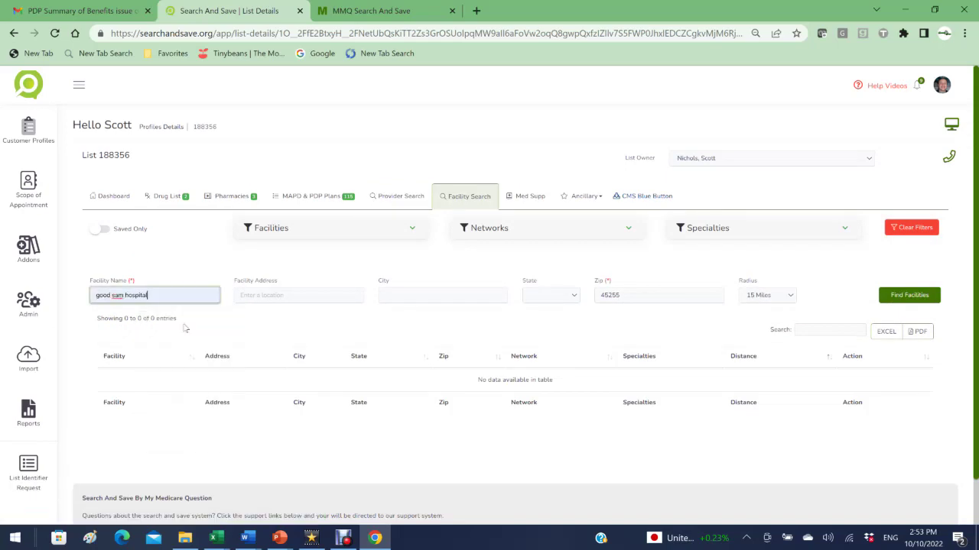
click(758, 297)
click(759, 307)
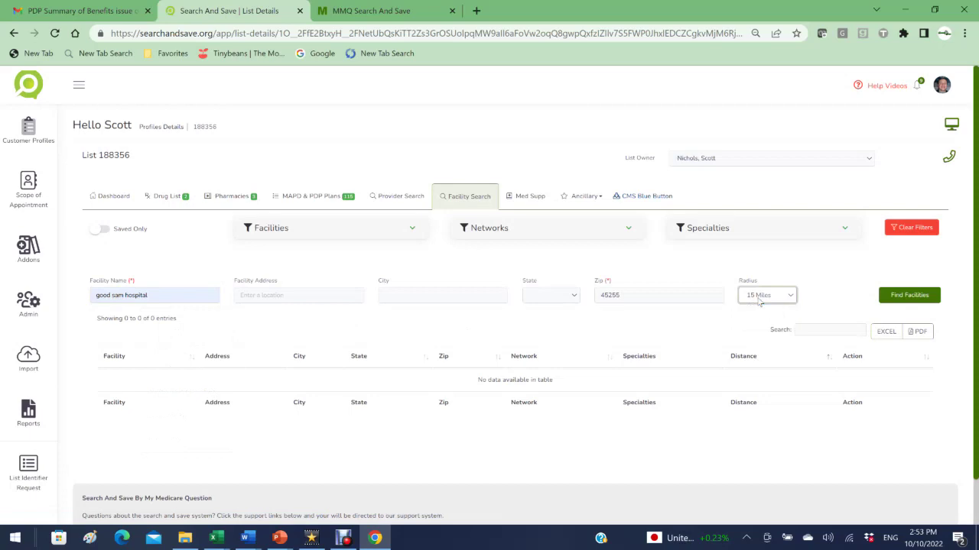
click(904, 297)
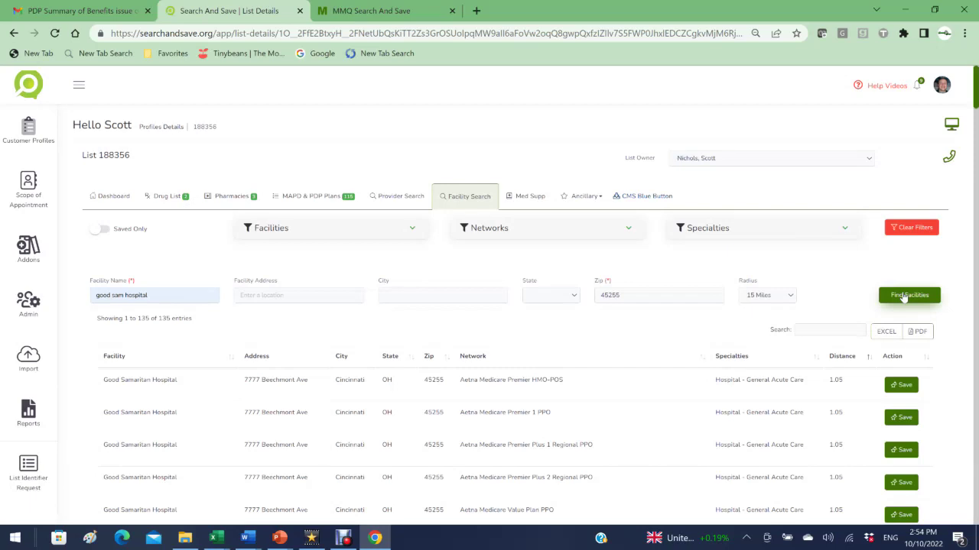
Step: Filter the facility results to the Hospital - General Acute Care specialty
click(779, 228)
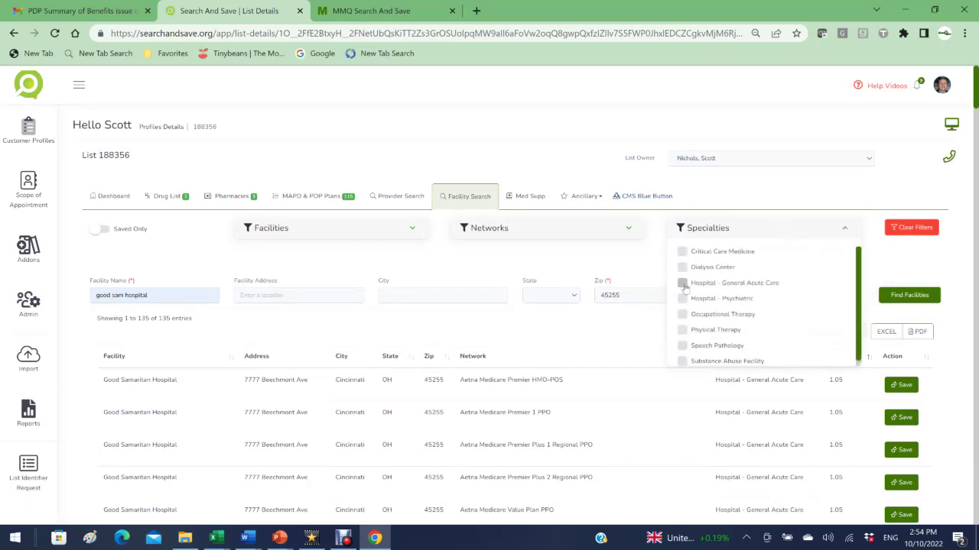
click(682, 283)
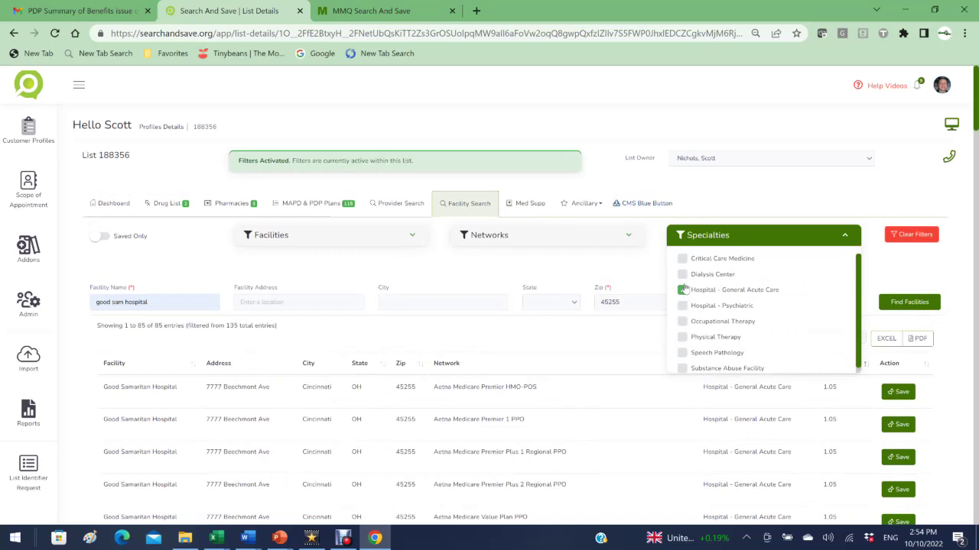
click(743, 239)
Step: Add Aetna Assure 1 HMO D-SNP, Anthem MediBlue Kroger Dual Advantage and MedMutual Advantage Preferred PPO network filters
click(511, 239)
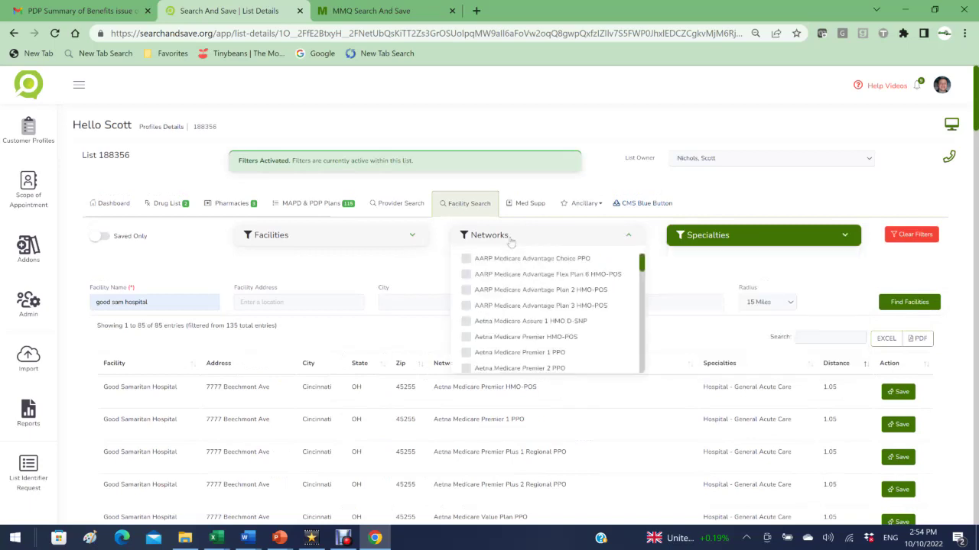
click(465, 321)
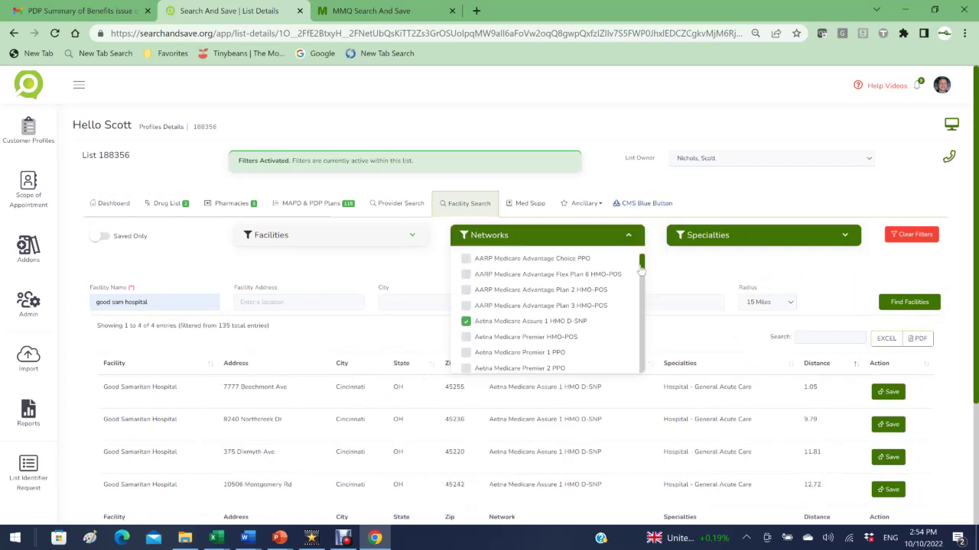
drag(641, 262, 648, 291)
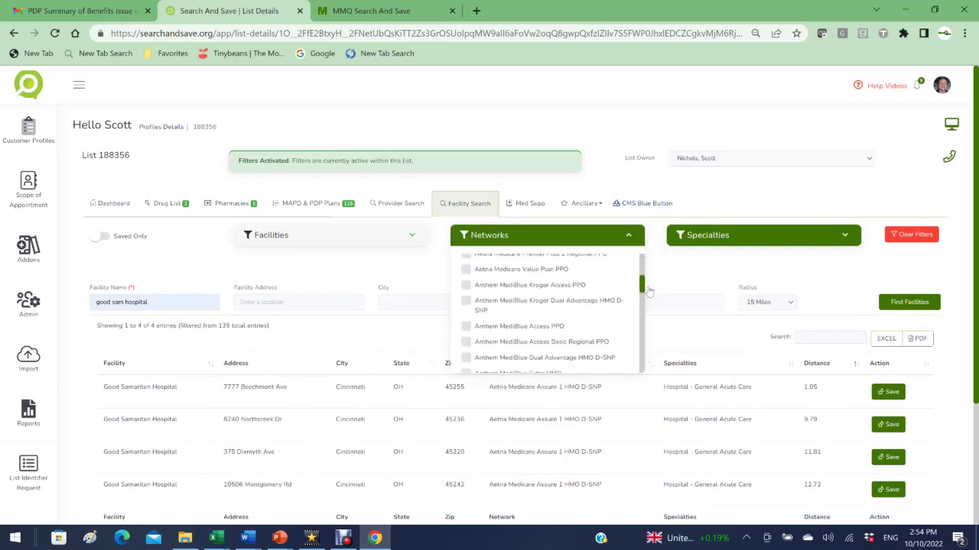
click(466, 301)
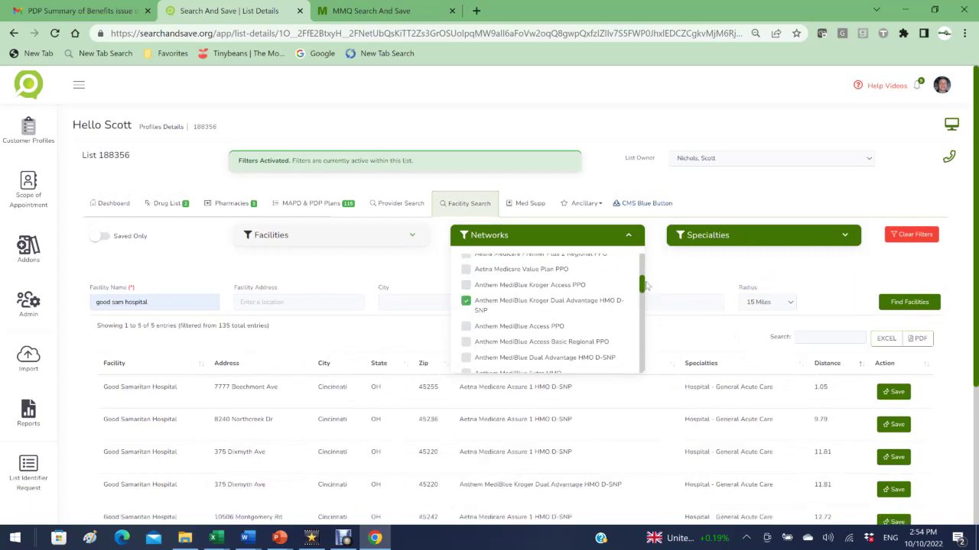
drag(645, 285, 655, 325)
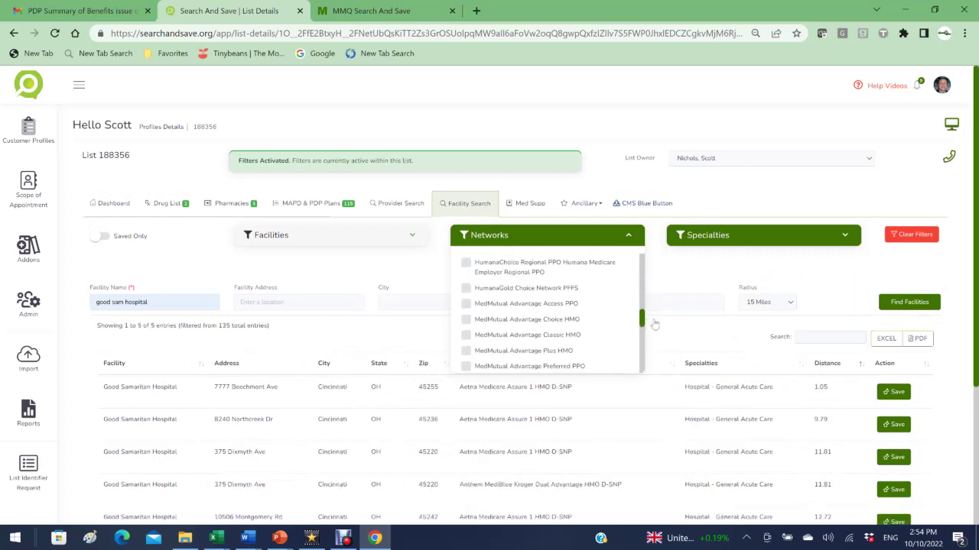
click(466, 348)
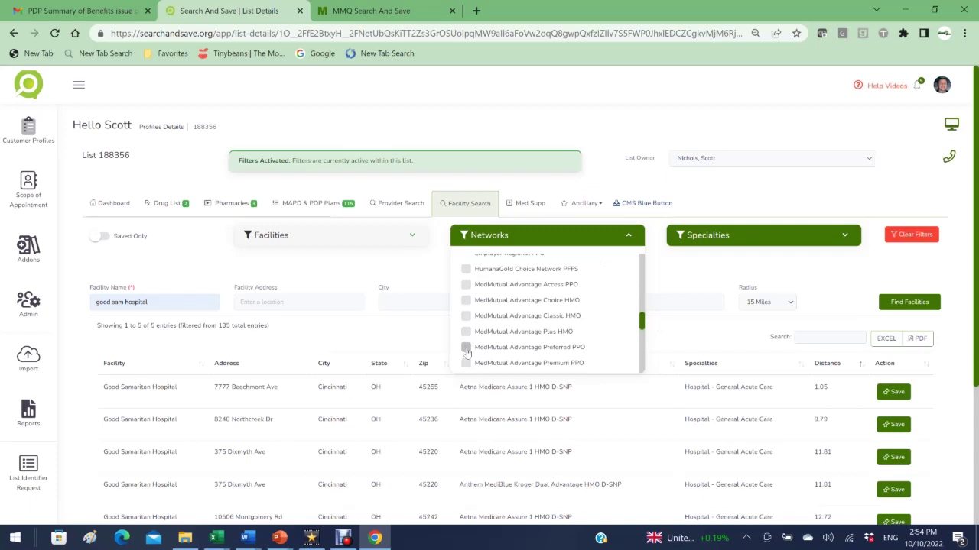
click(681, 336)
scroll(837, 327, down, 2)
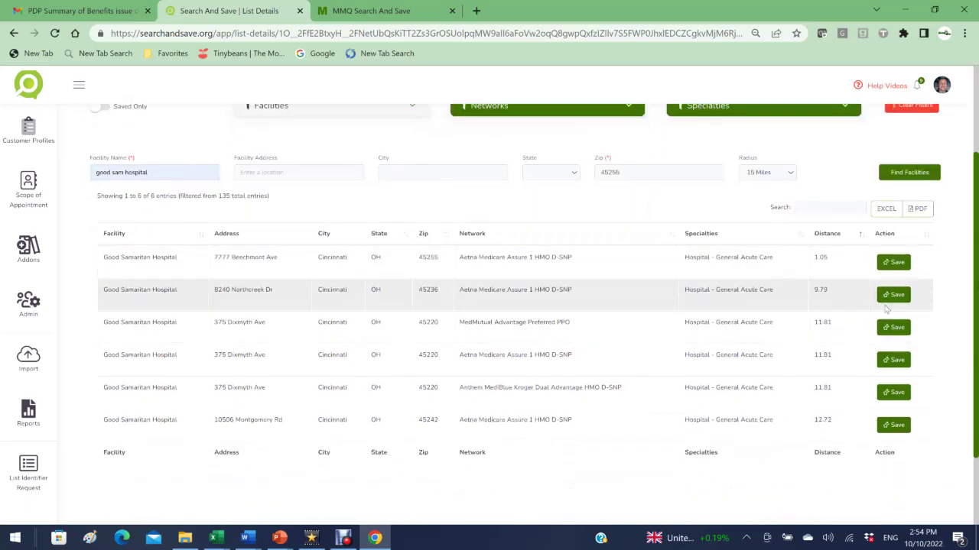
Step: Save the two 375 Dixmyth Ave and the 8240 Northcreek Dr facilities as favorites
click(883, 327)
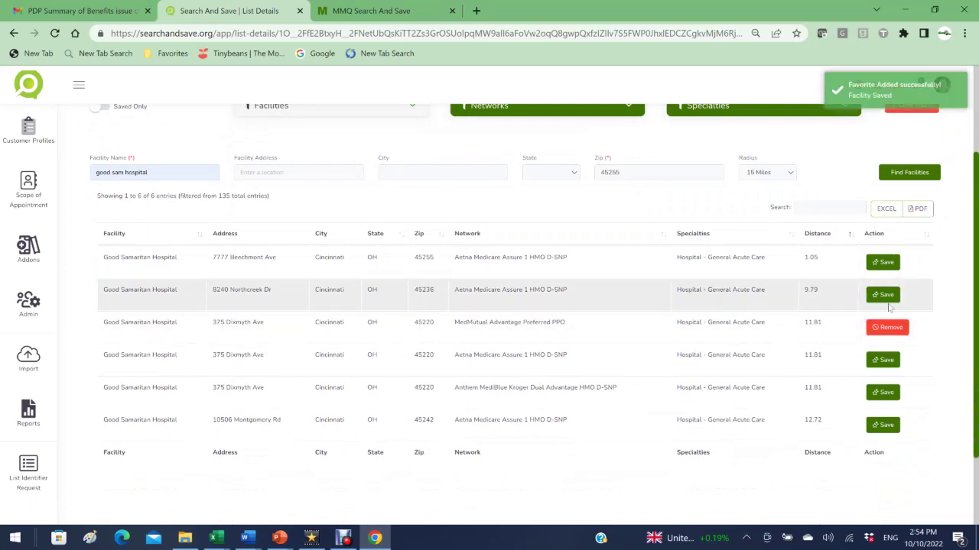
click(884, 296)
click(887, 396)
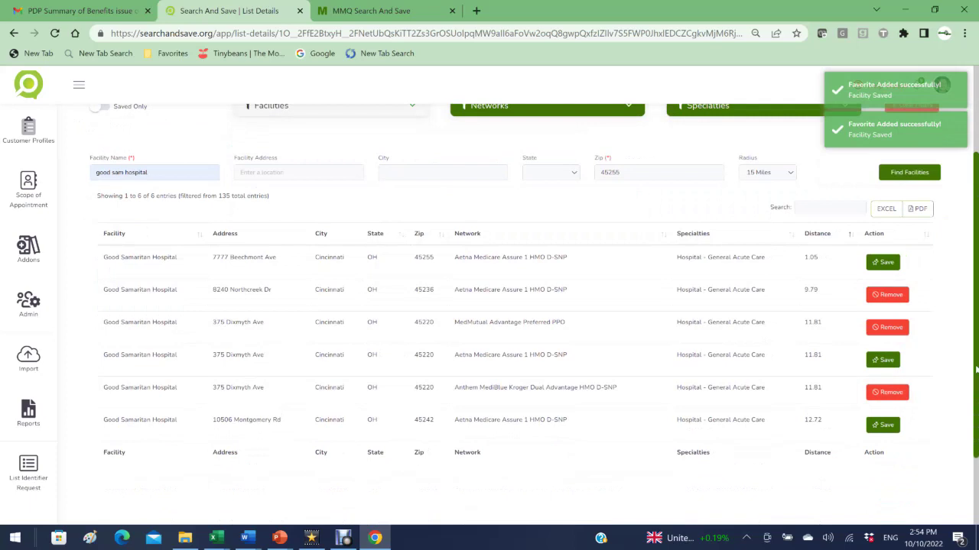
Step: Show only saved facilities and clear the network and specialty filters
scroll(975, 370, up, 2)
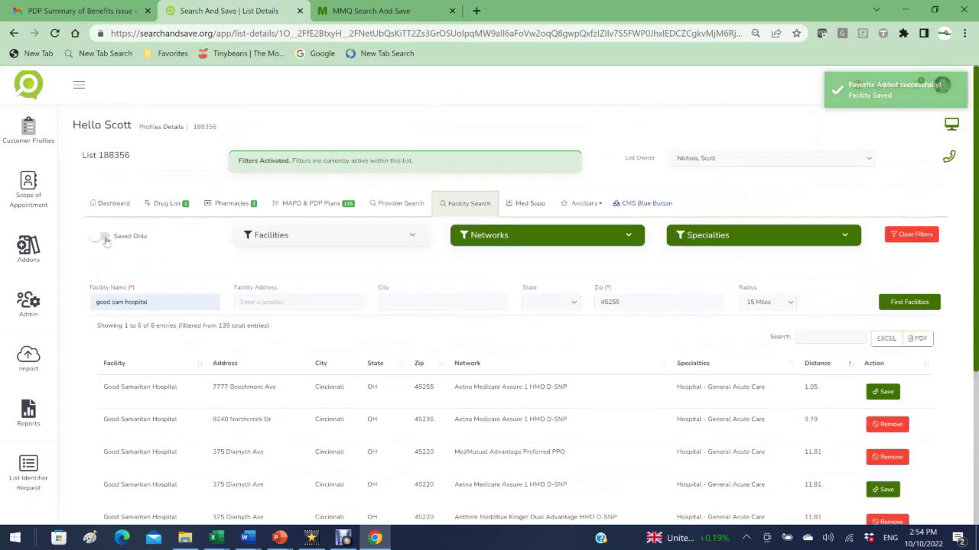
click(104, 238)
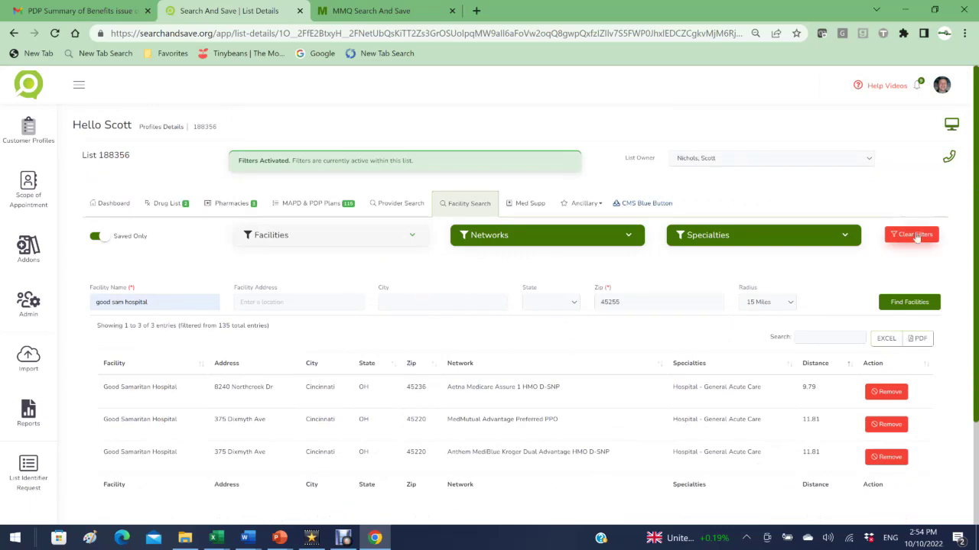
click(915, 237)
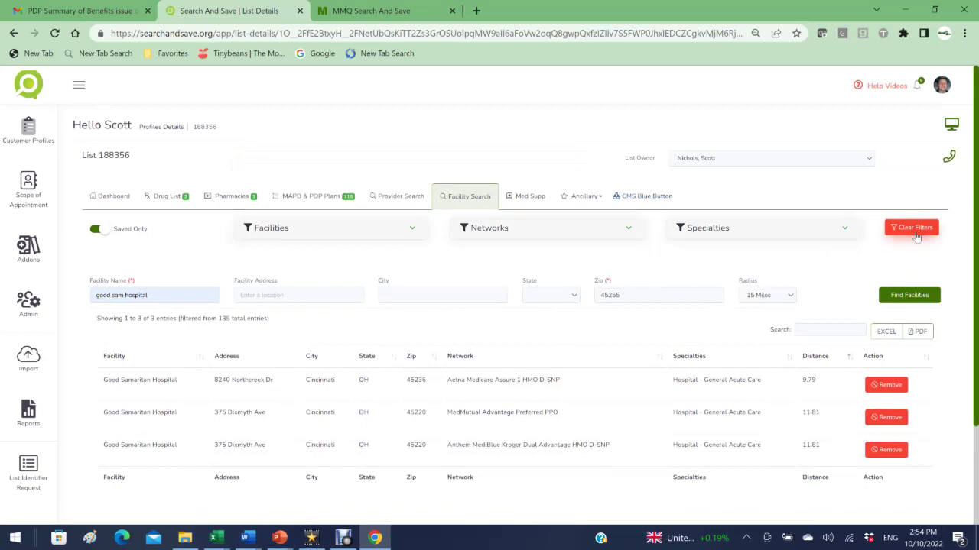
Step: On the Med Supp tab, enter a 65-year-old male non-tobacco applicant
click(516, 200)
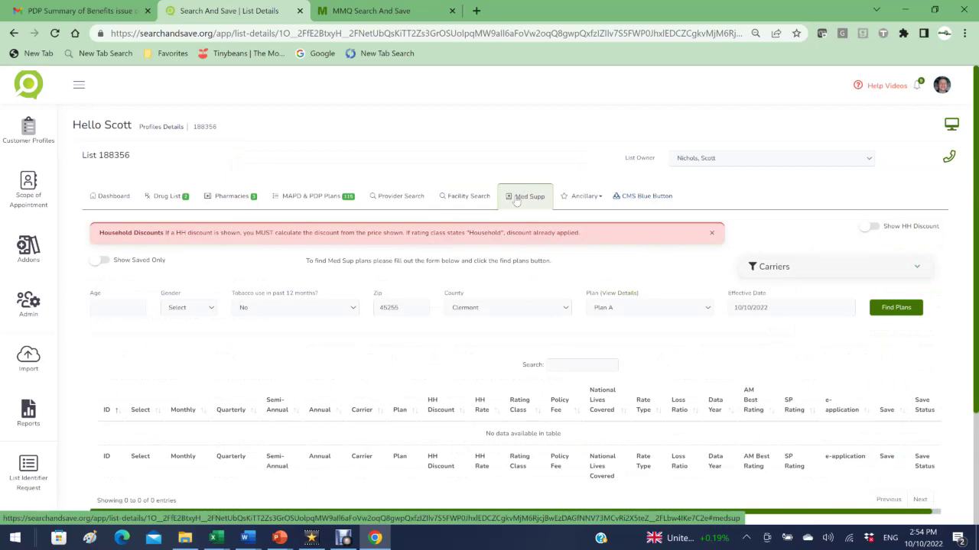
click(115, 307)
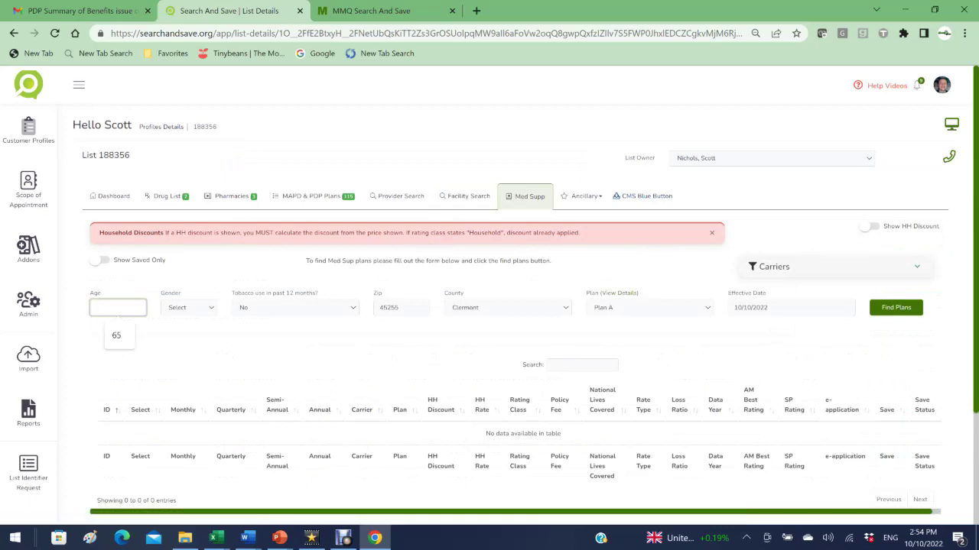
click(116, 334)
click(192, 307)
click(176, 329)
click(272, 308)
click(271, 311)
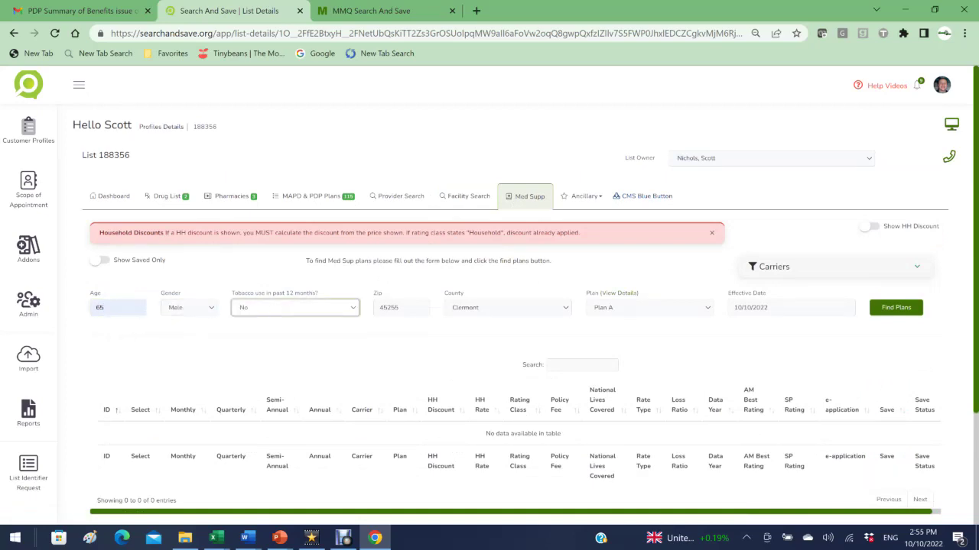
Step: Select Plan G as the plan letter, checking its benefit details
click(626, 294)
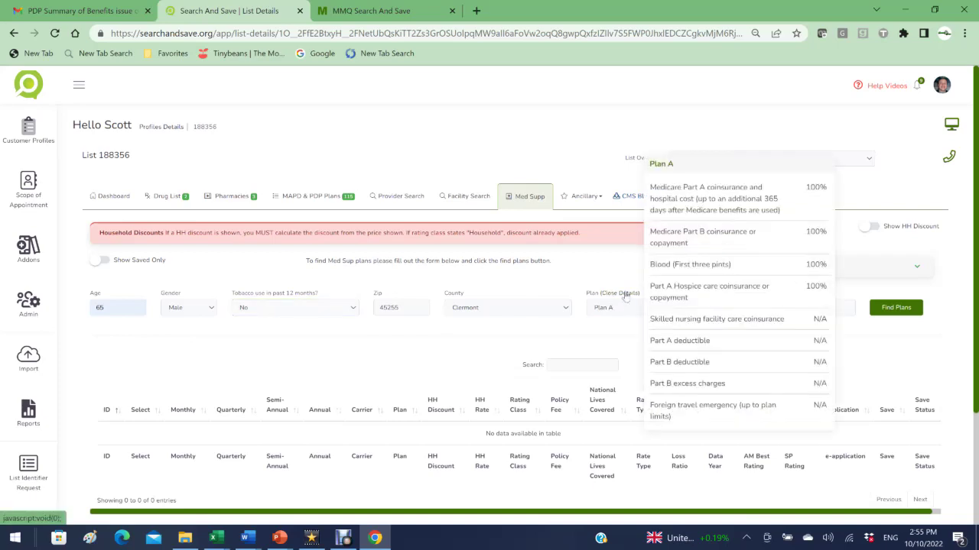
click(626, 296)
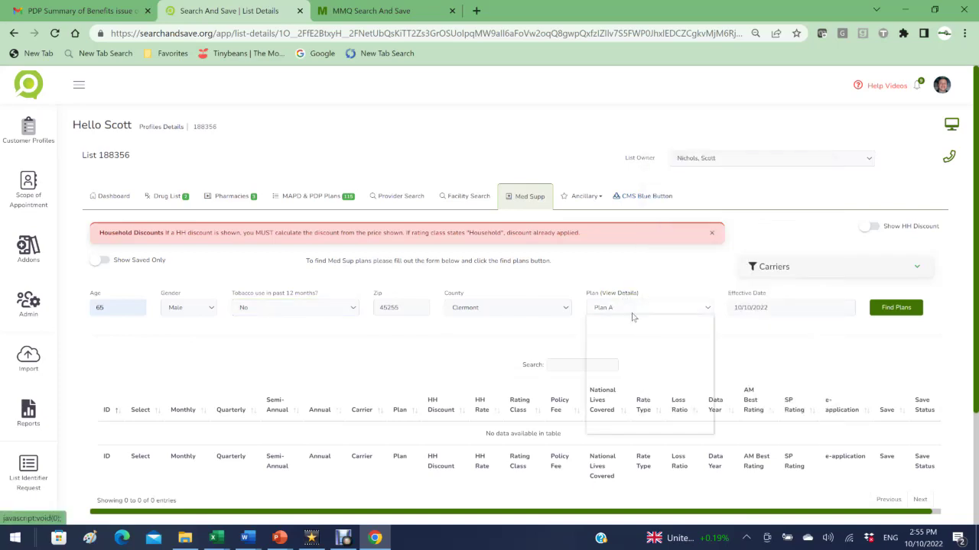
click(629, 310)
click(604, 388)
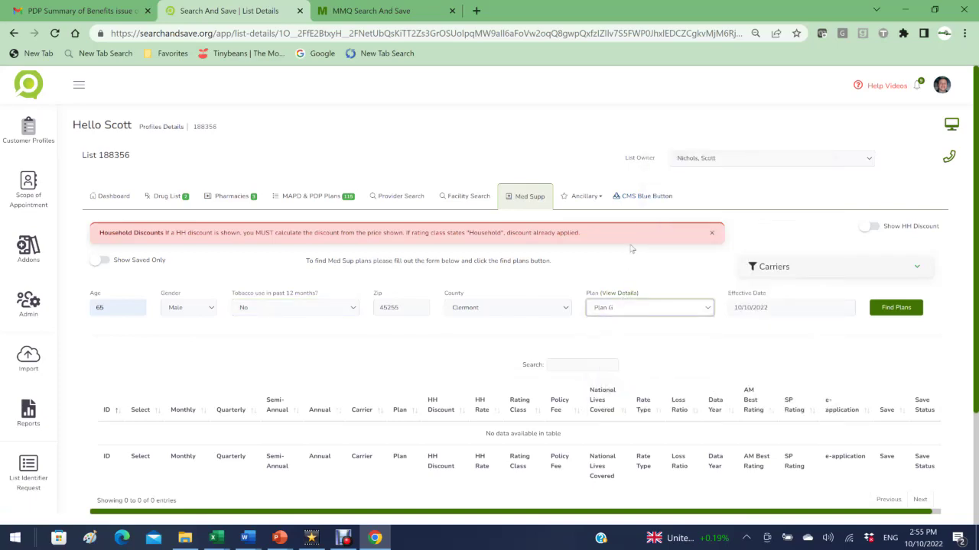
click(621, 295)
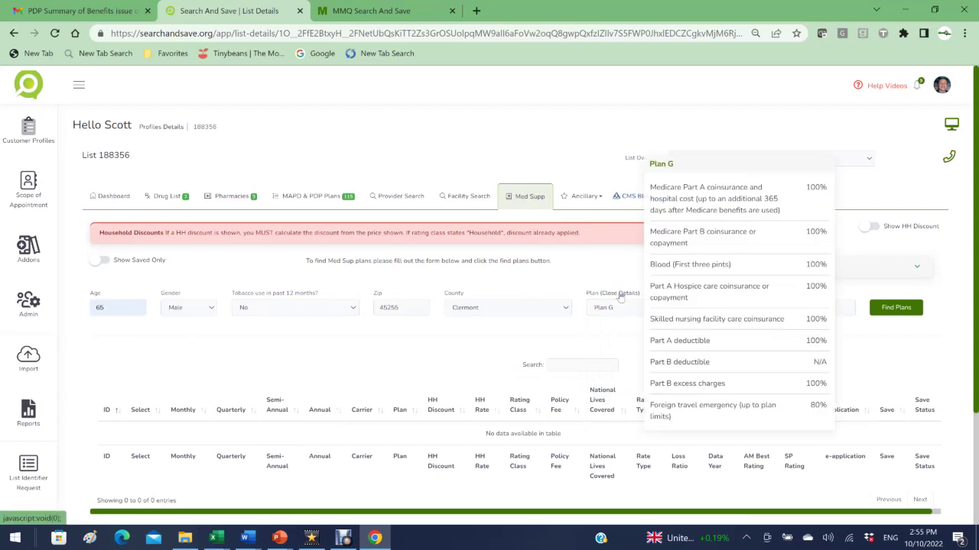
click(621, 296)
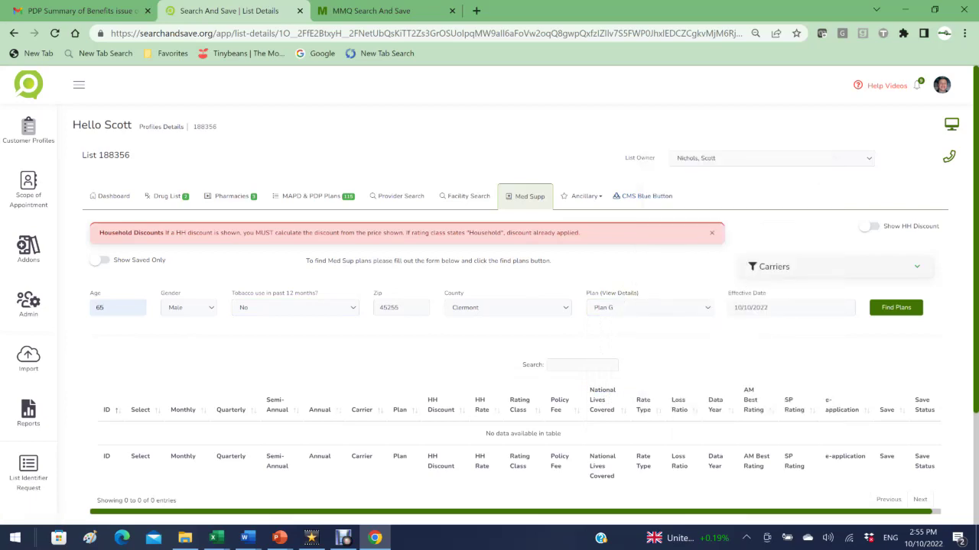
Step: Set the effective date to 11/01/2022 in the calendar
click(787, 308)
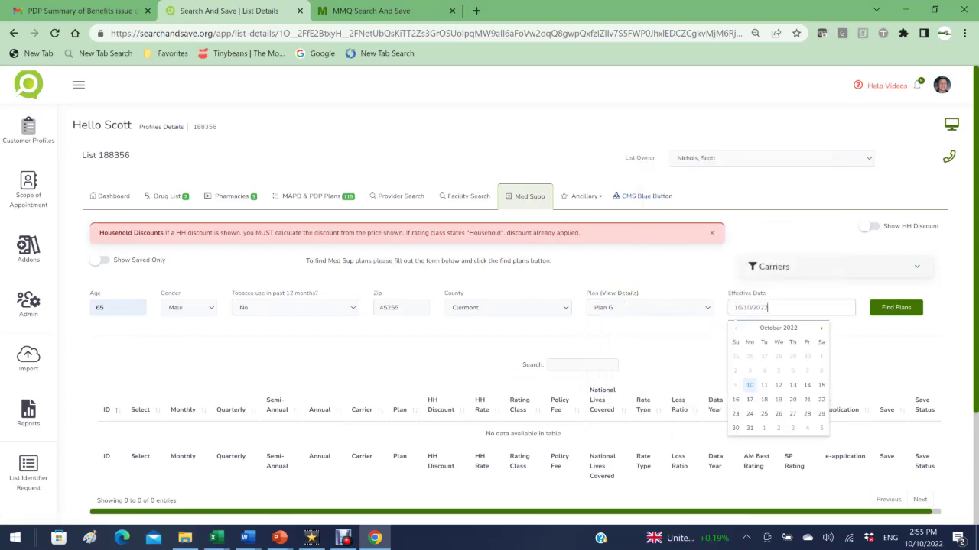
click(822, 329)
click(764, 356)
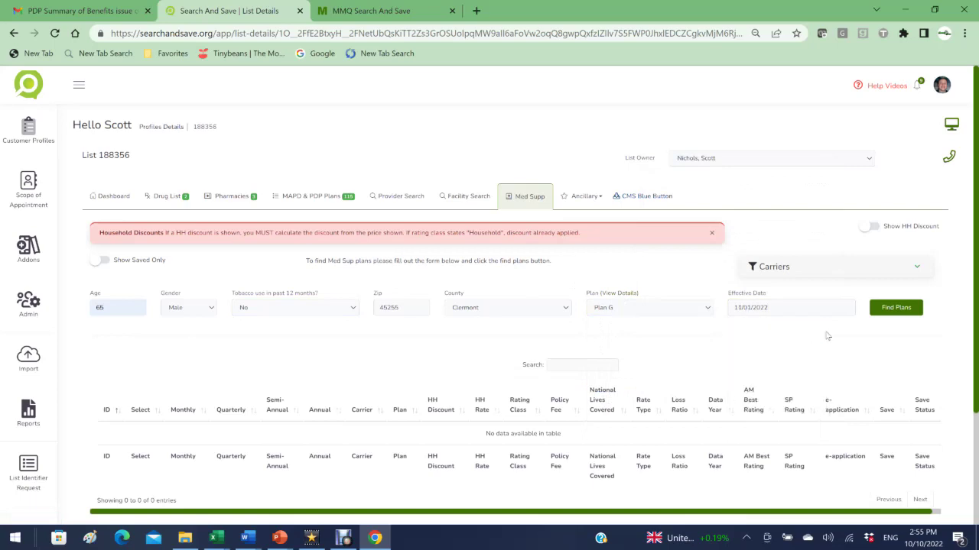
click(893, 313)
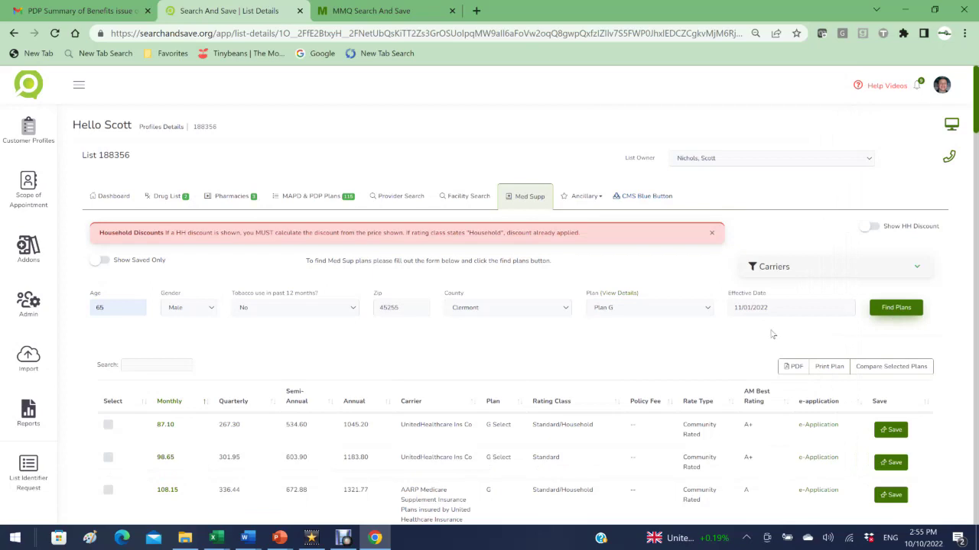
click(824, 266)
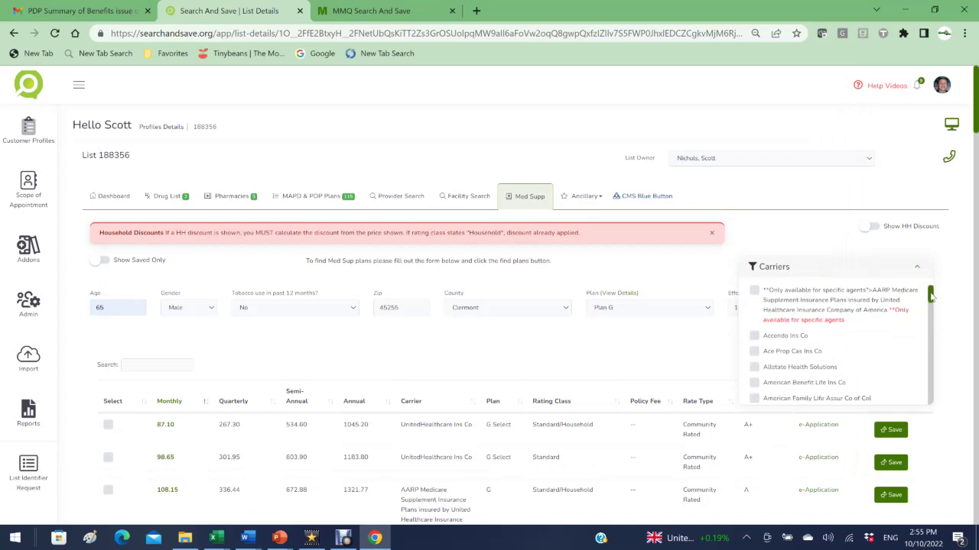
mouse_move(930, 296)
mouse_down()
mouse_move(932, 400)
mouse_move(930, 285)
mouse_up()
click(848, 268)
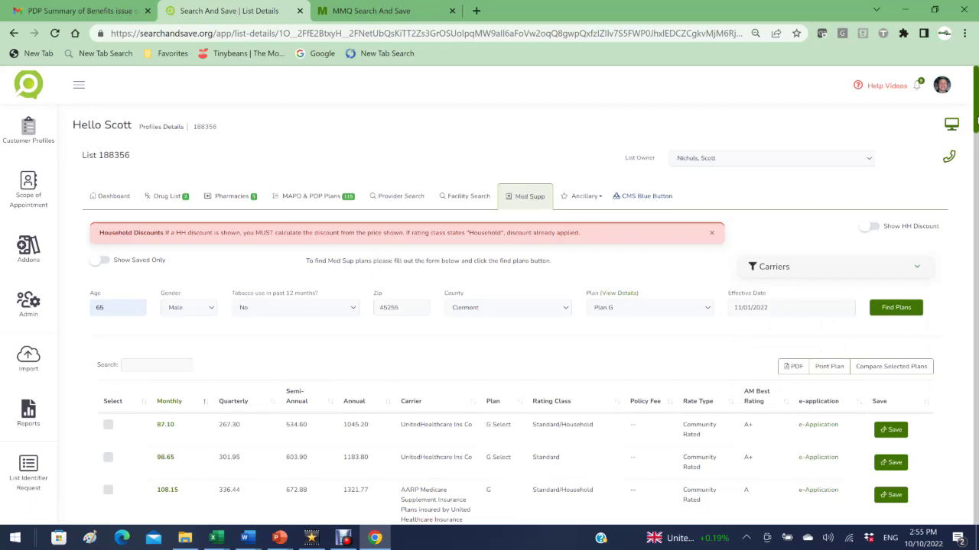
scroll(977, 120, down, 3)
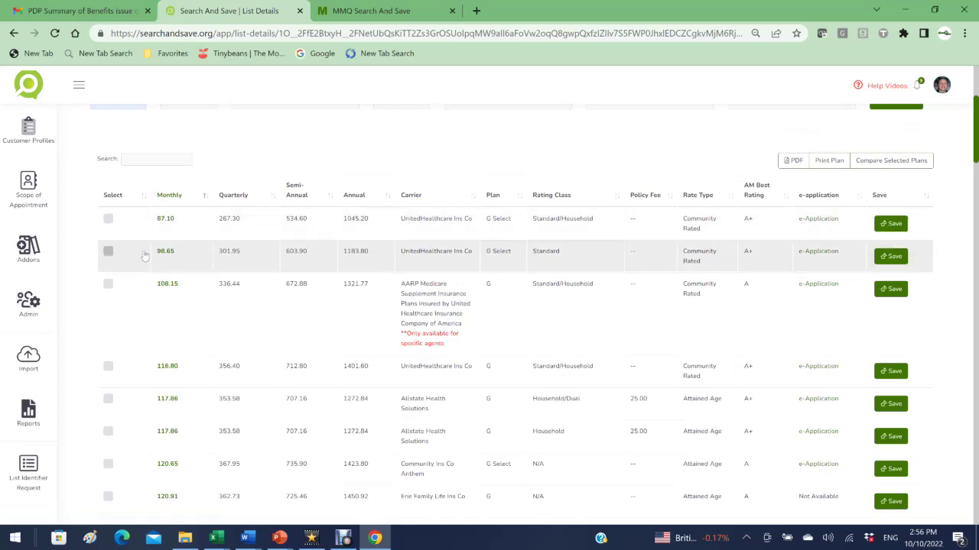
click(108, 219)
Step: Add the $98.65 and $108.15 AARP plans to the selection and compare the three plans
click(108, 252)
click(108, 284)
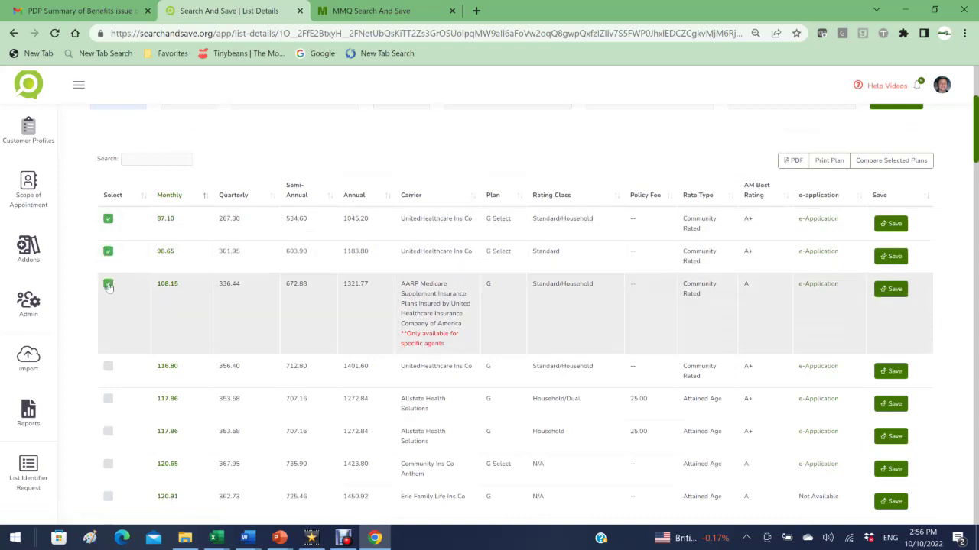
click(891, 160)
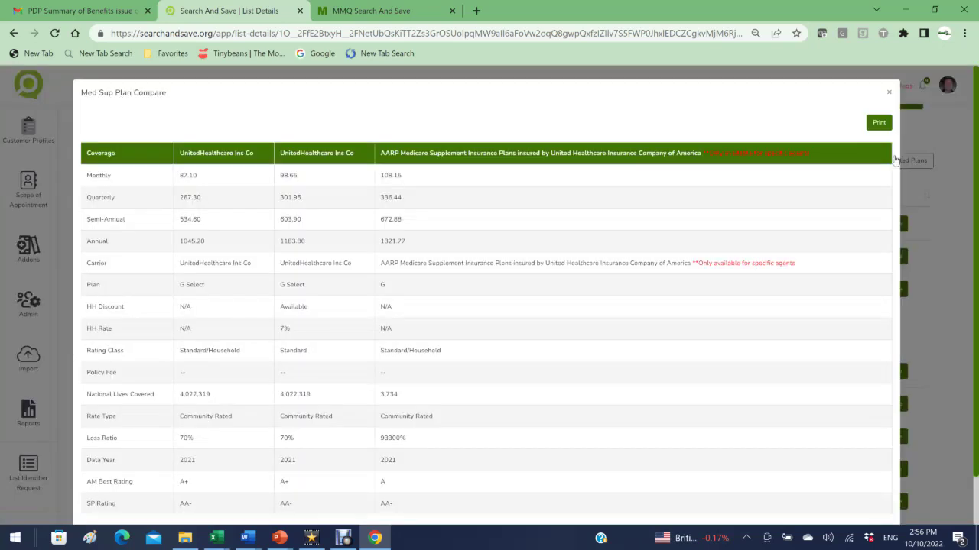
Step: Print the comparison as a PDF with a cover page, view page 2, then close it
click(877, 125)
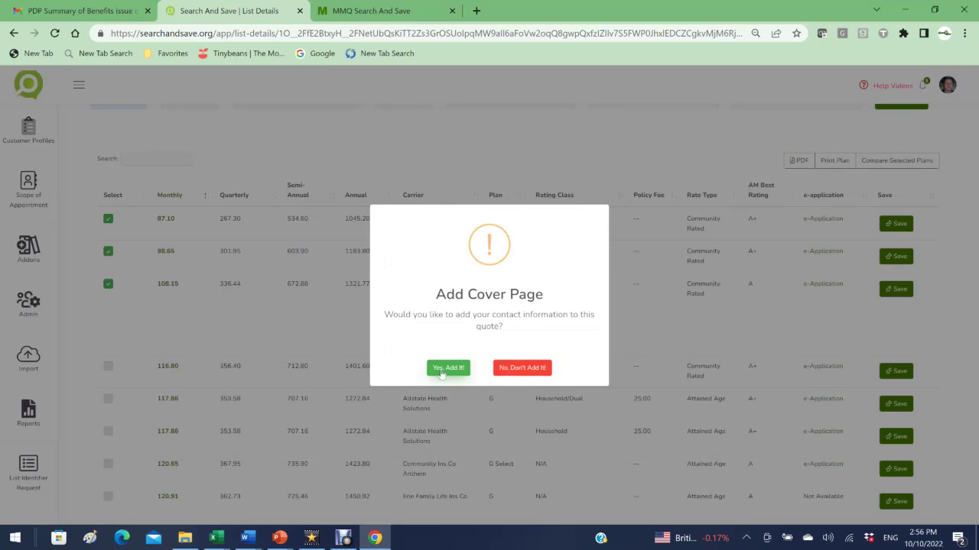
click(446, 368)
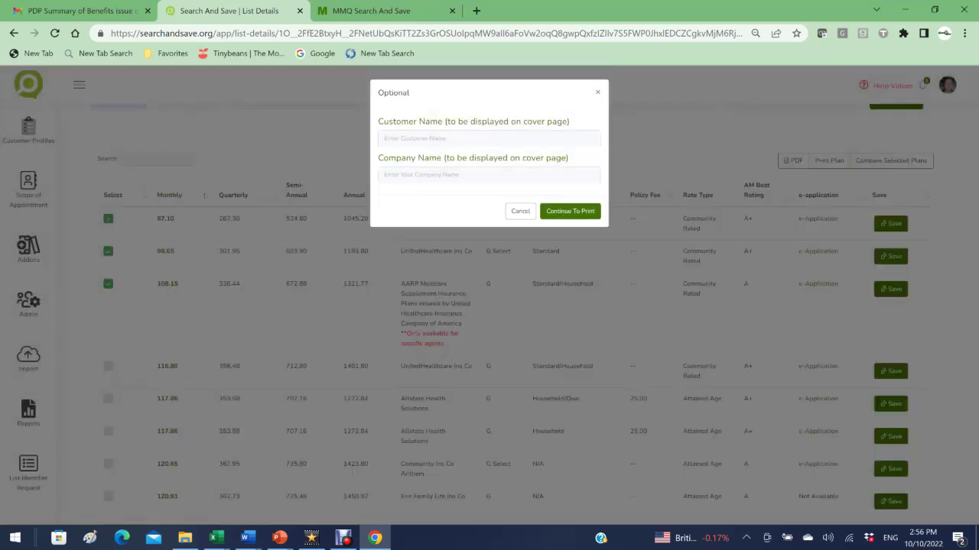
click(415, 137)
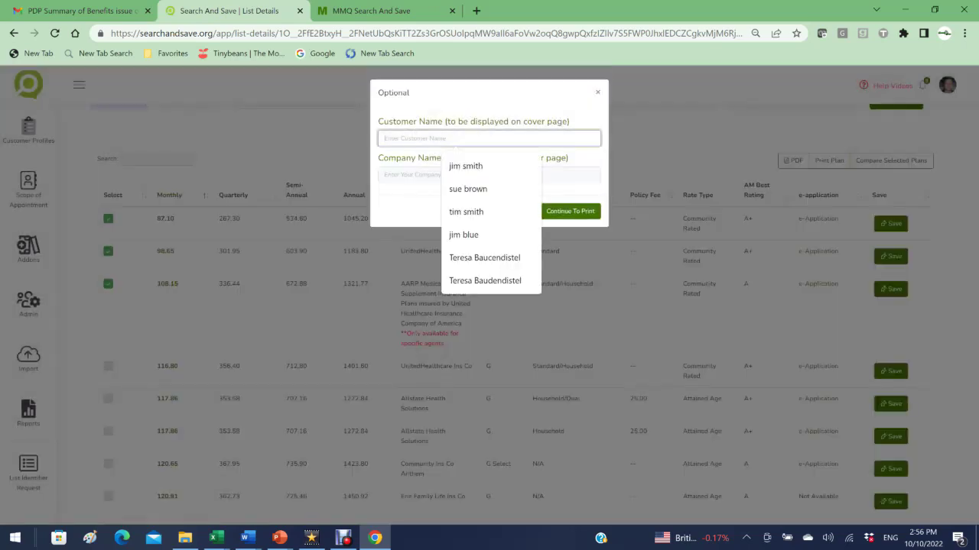
click(572, 212)
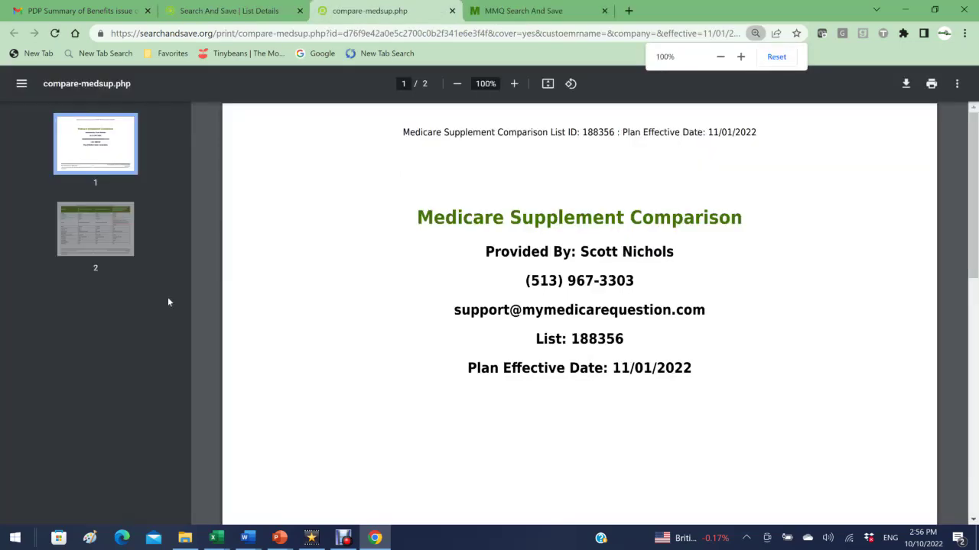
click(110, 223)
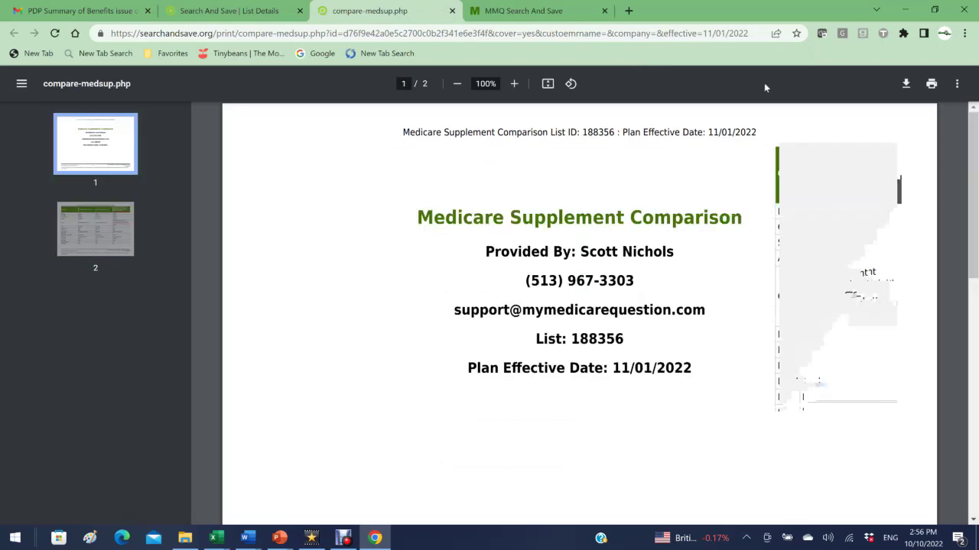
click(452, 10)
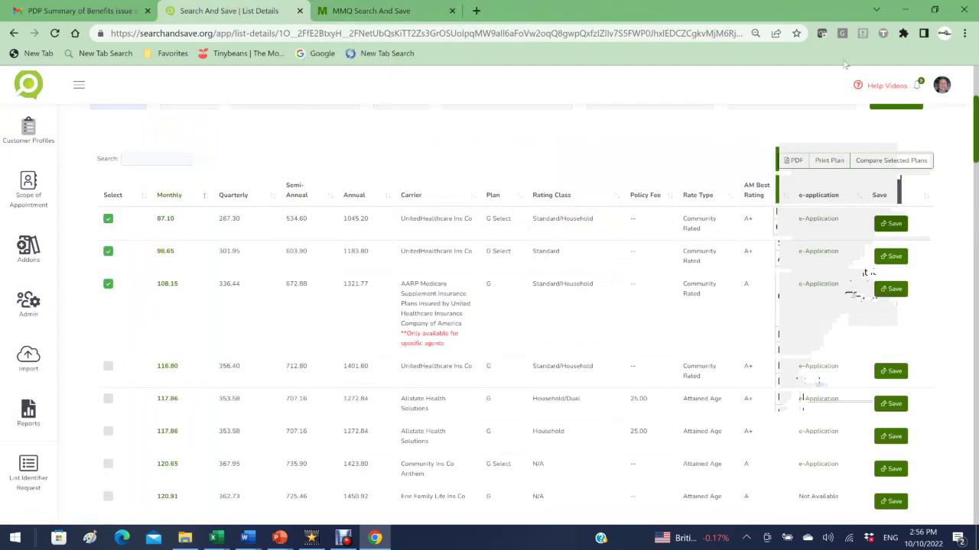
Step: Deselect the $98.65 and $108.15 plans and view the remaining $87.10 plan
click(107, 252)
click(108, 285)
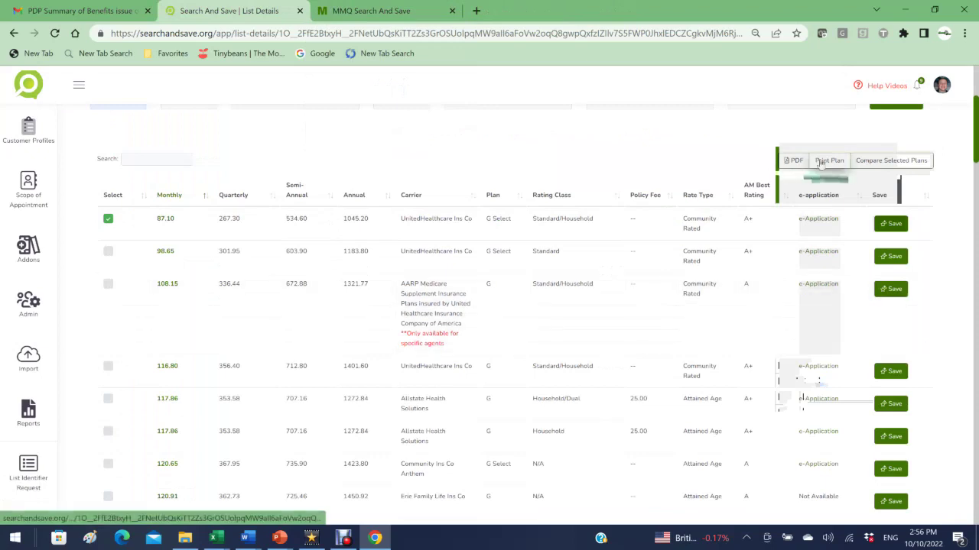
click(821, 162)
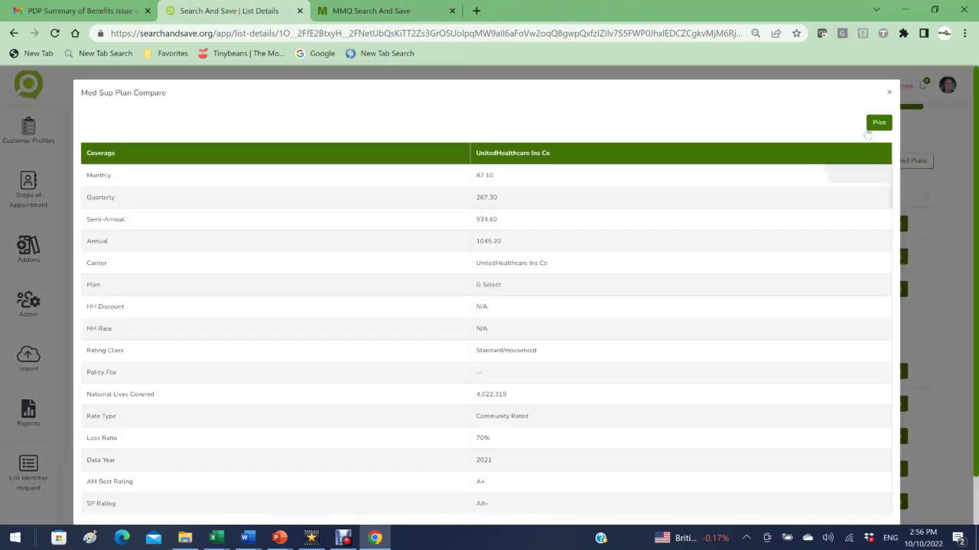
Step: Print the single-plan comparison without a cover page and close the print page
click(874, 126)
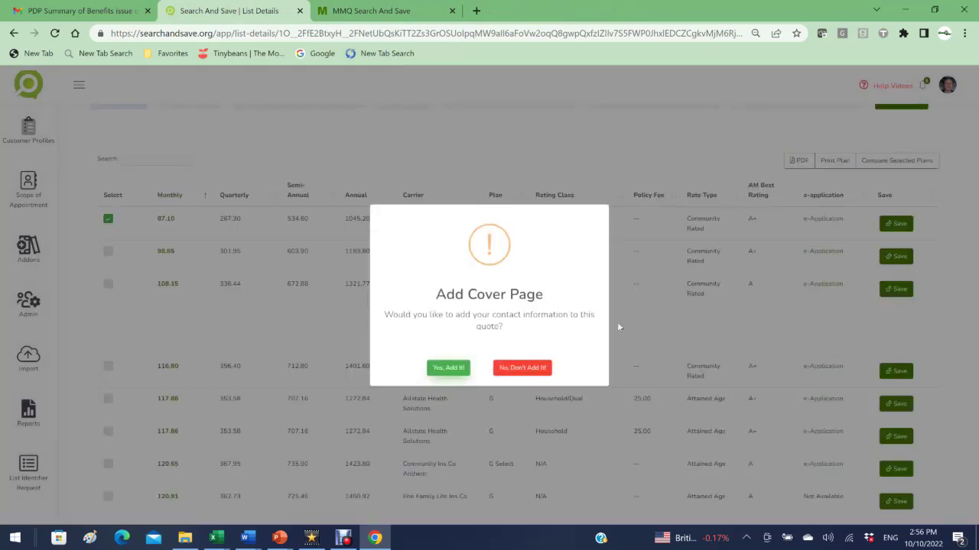
click(533, 367)
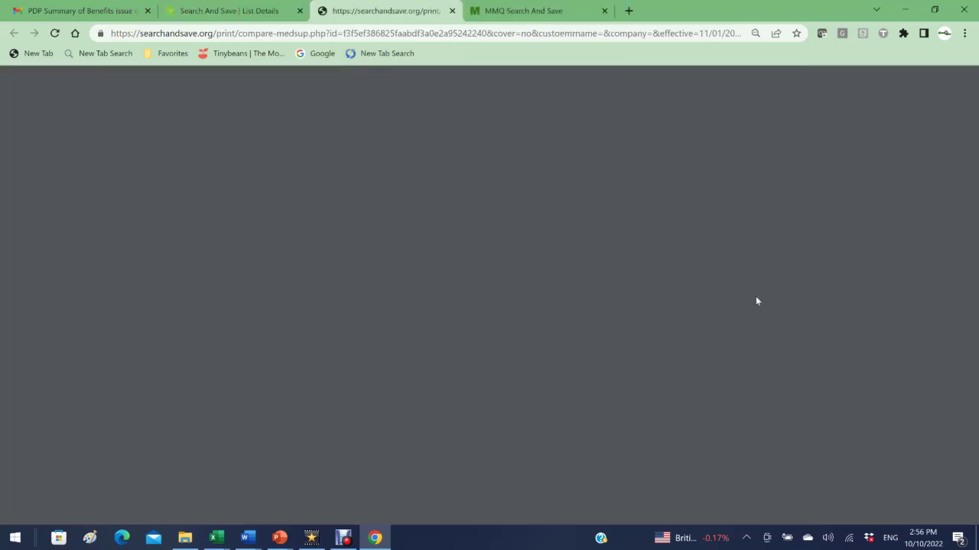
click(451, 11)
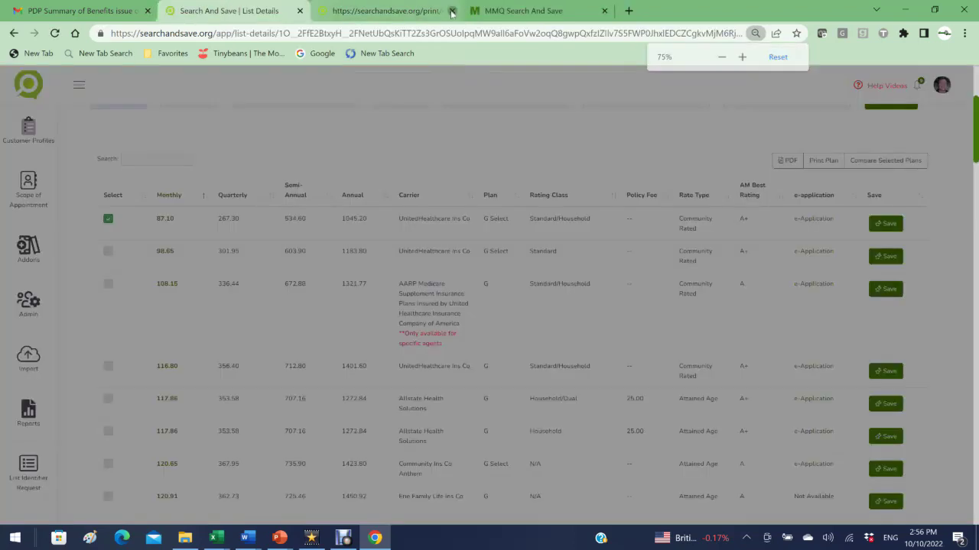
scroll(869, 230, up, 3)
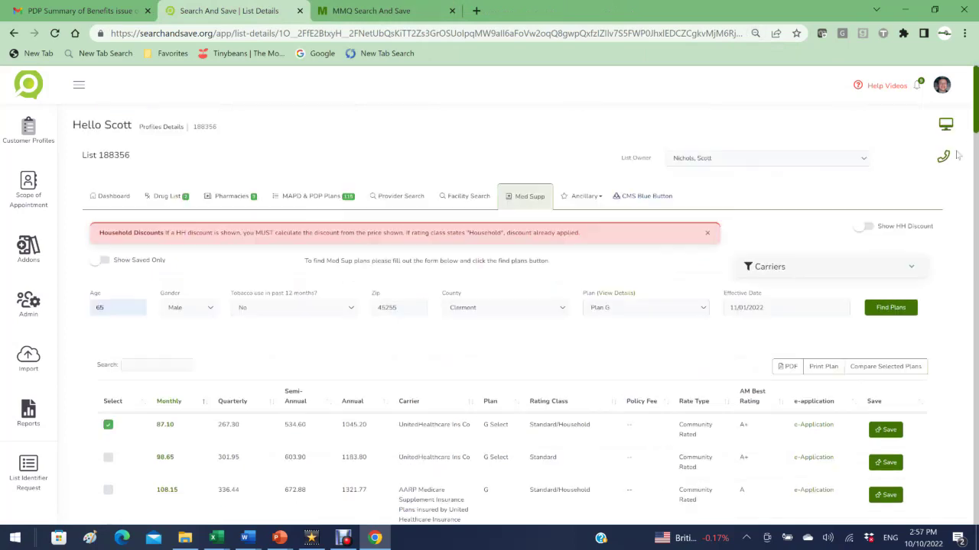
Step: Turn on Show HH Discount, review the HH Discount and HH Rate columns, then open the Ancillary list
click(865, 227)
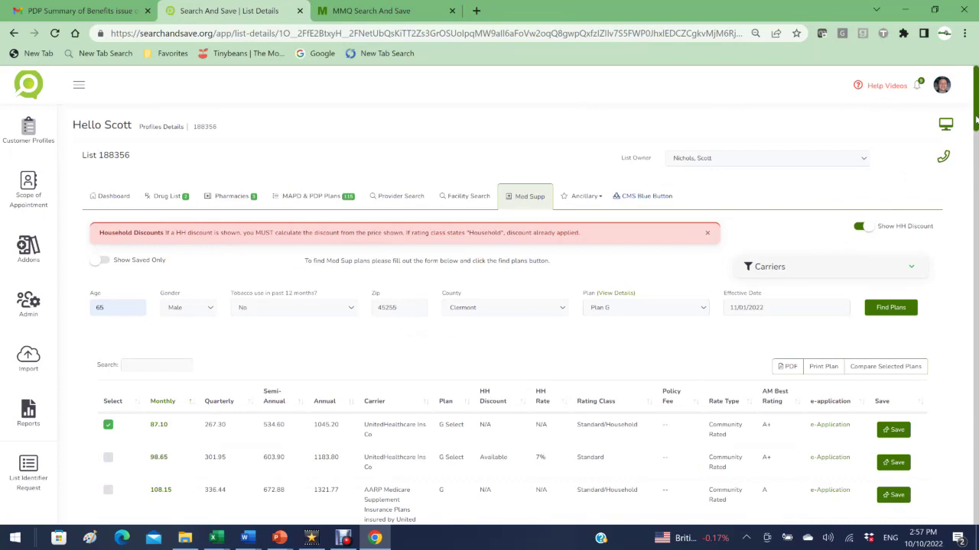
scroll(797, 181, down, 4)
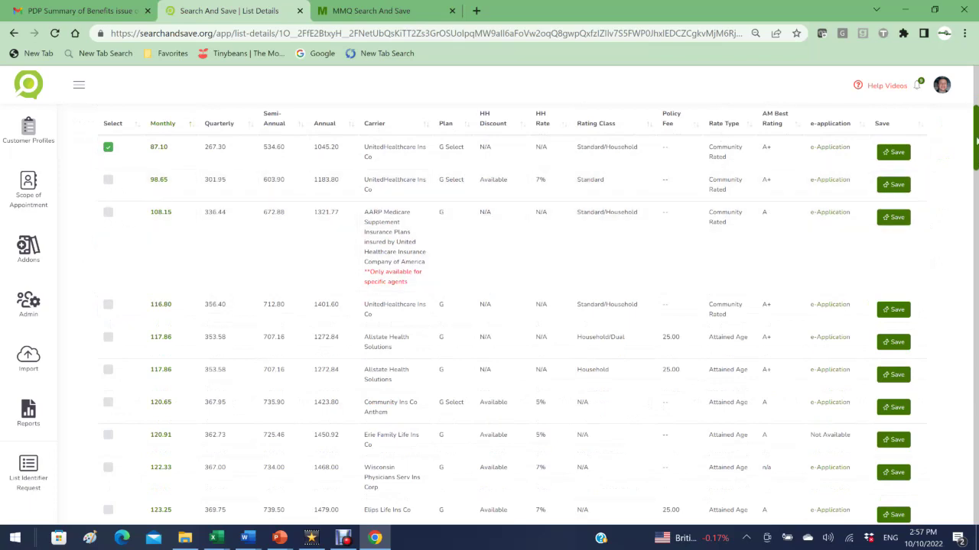
scroll(489, 306, up, 4)
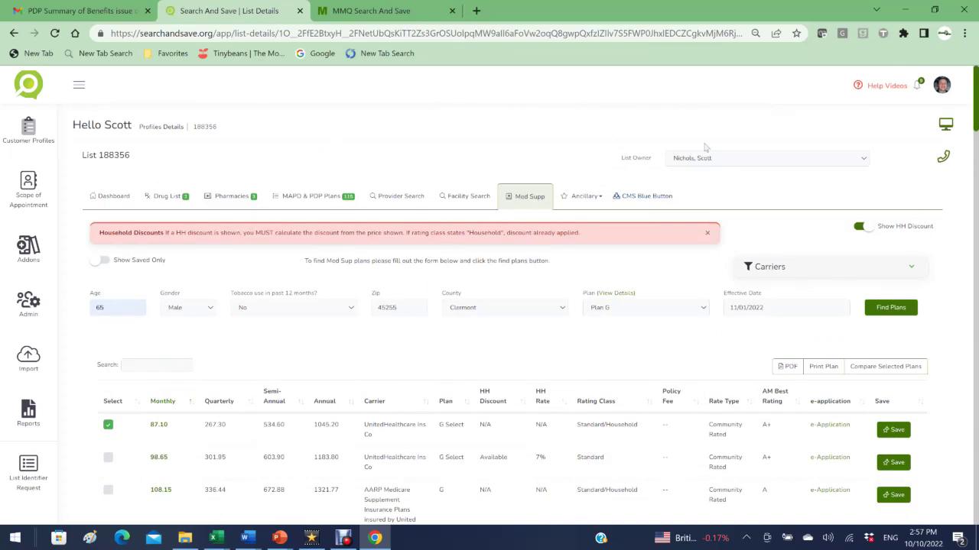
click(583, 198)
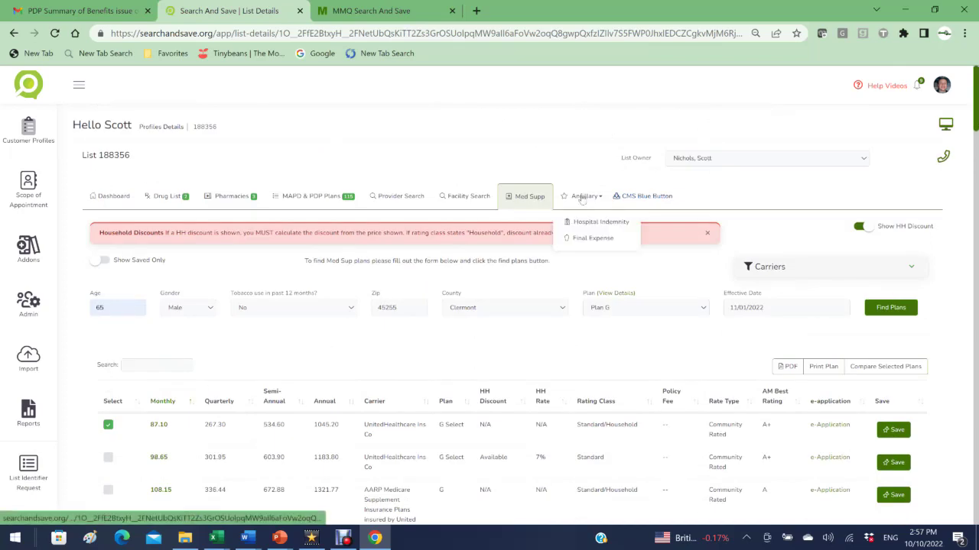
Step: Go to Ancillary > Final Expense, then the CMS Blue Button tab
click(582, 238)
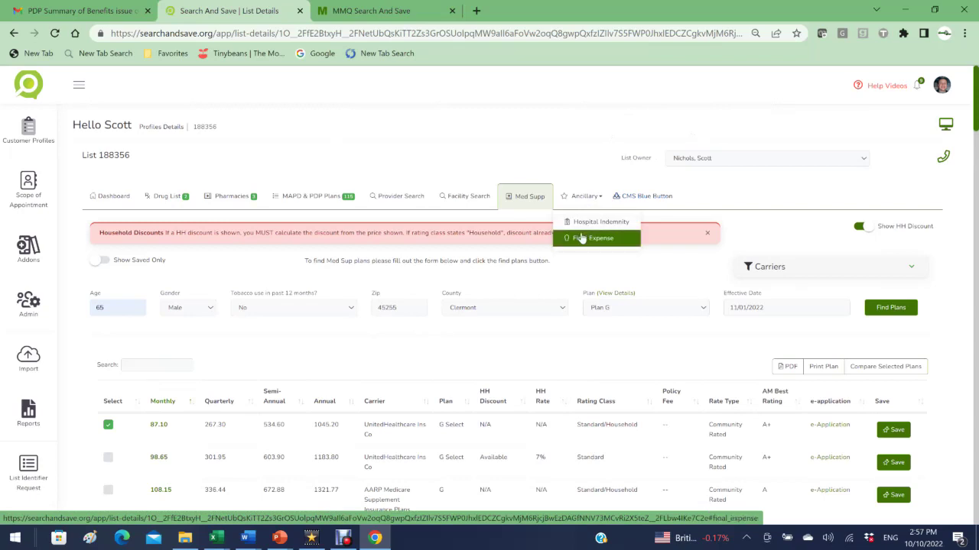
click(632, 196)
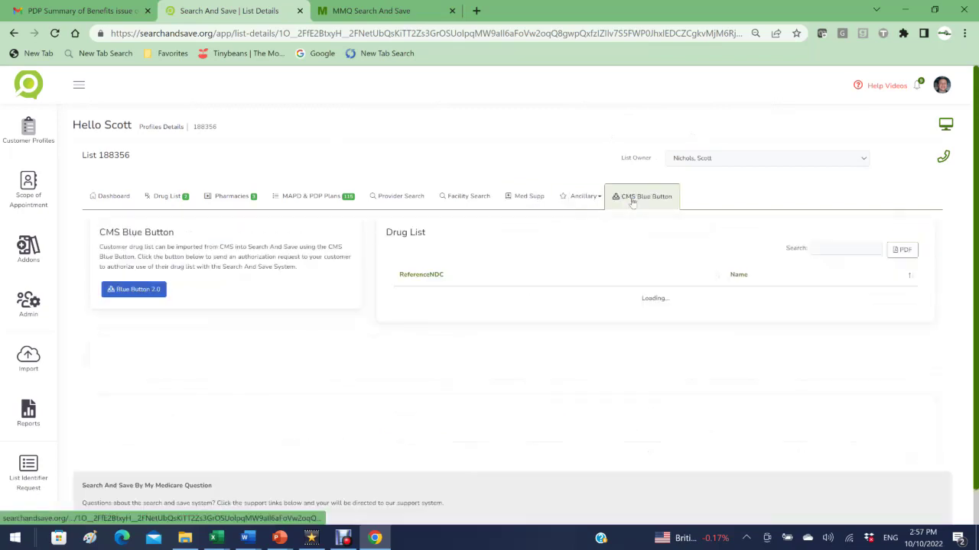
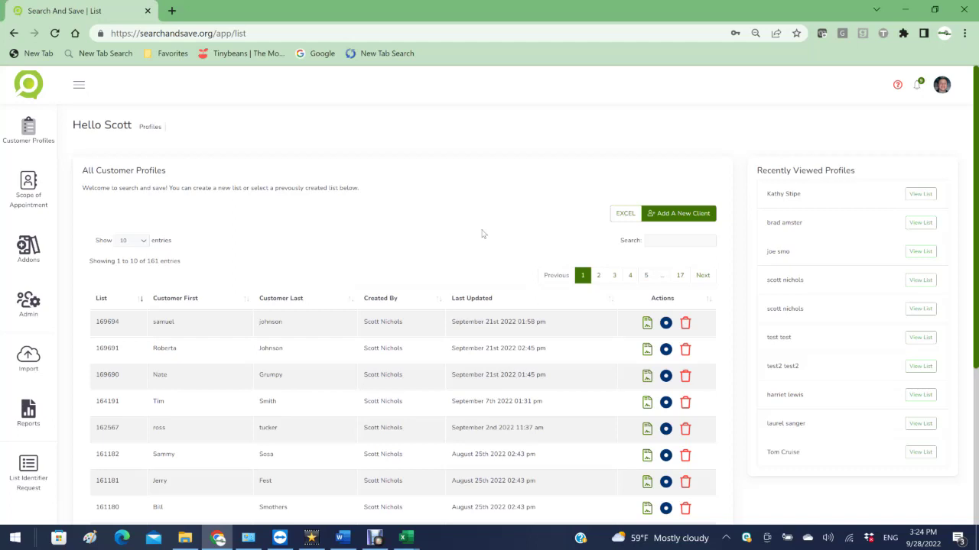
Step: Visit Update My Profile from the account menu, then return to the customer profiles list
click(942, 85)
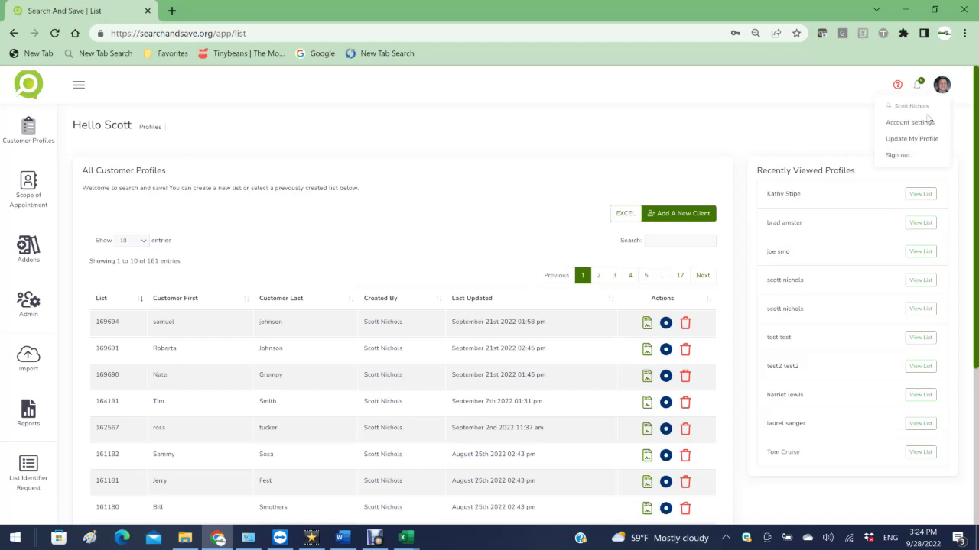
click(910, 141)
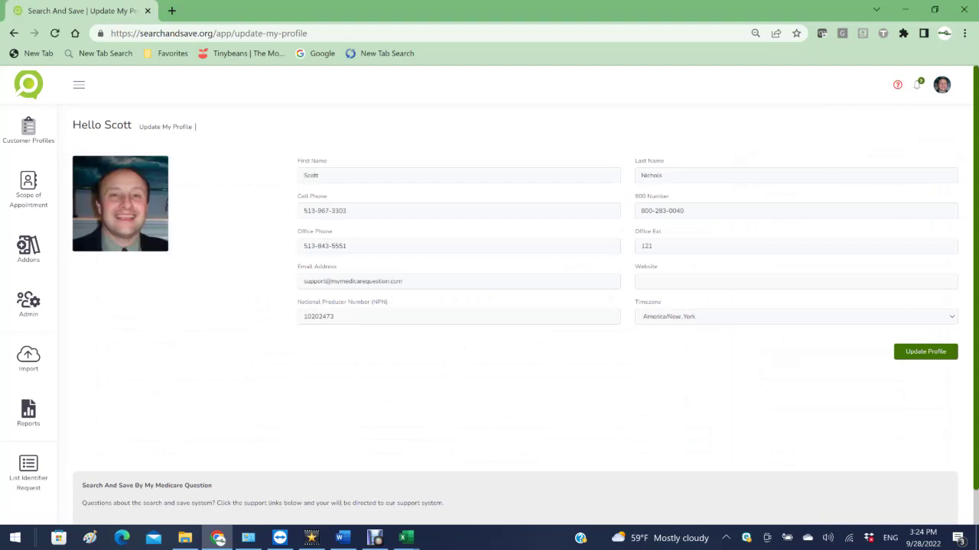
click(84, 125)
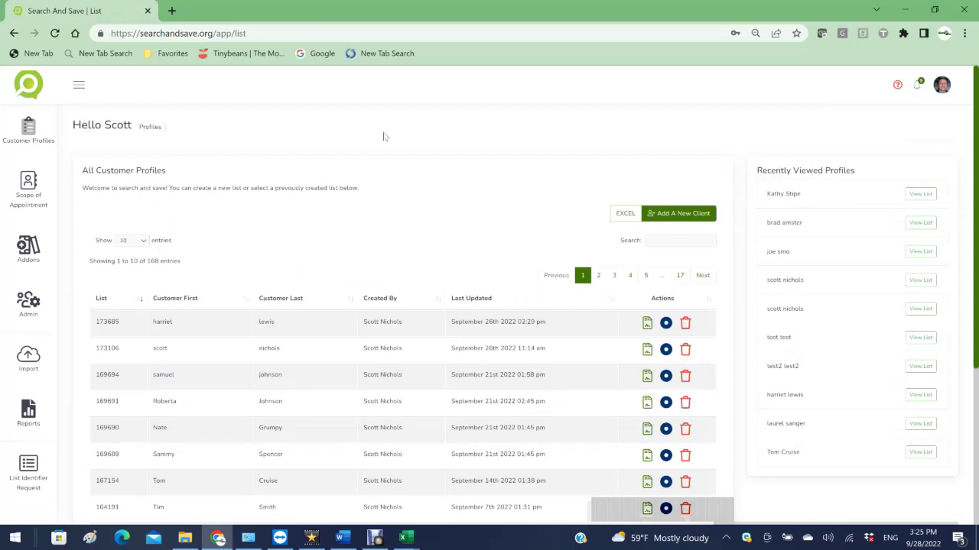
Step: Add a new client with the client's first and last name and create the list
click(654, 223)
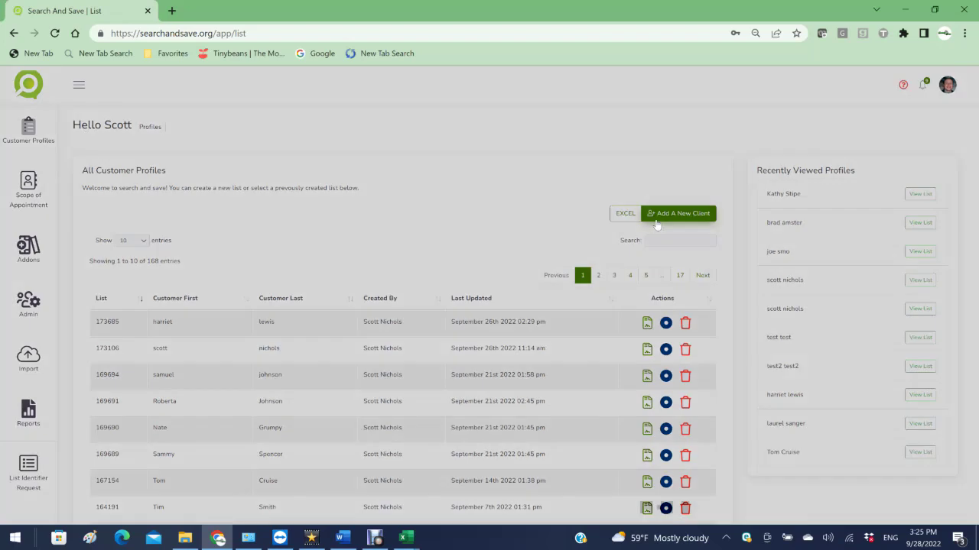
click(383, 151)
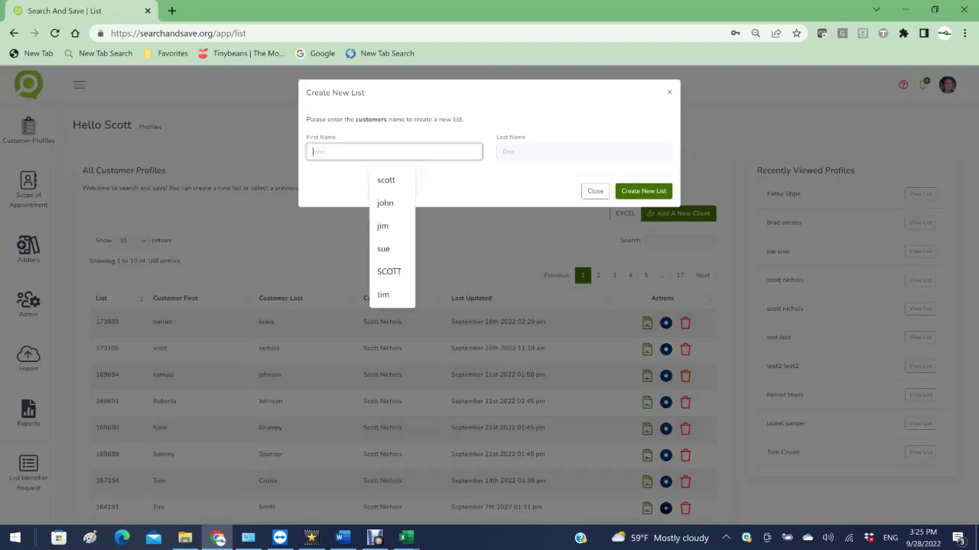
key(Tab)
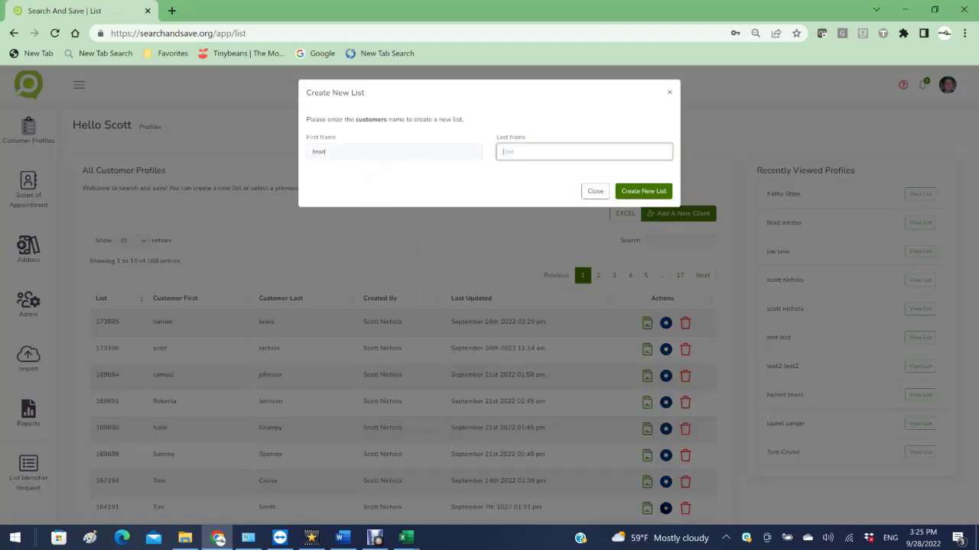
click(626, 192)
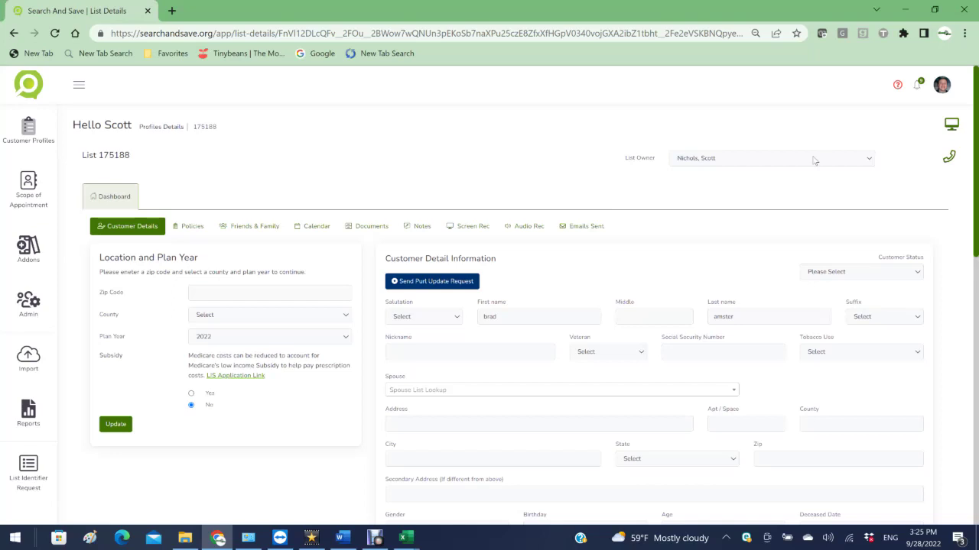
Step: Fill in the client's cell phone and home phone numbers and update the customer profile
scroll(977, 170, down, 4)
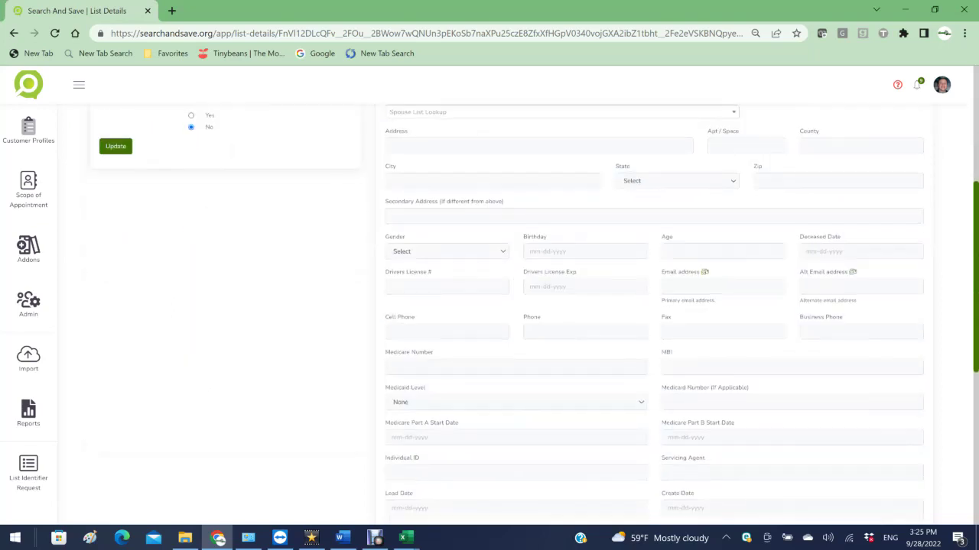
click(446, 331)
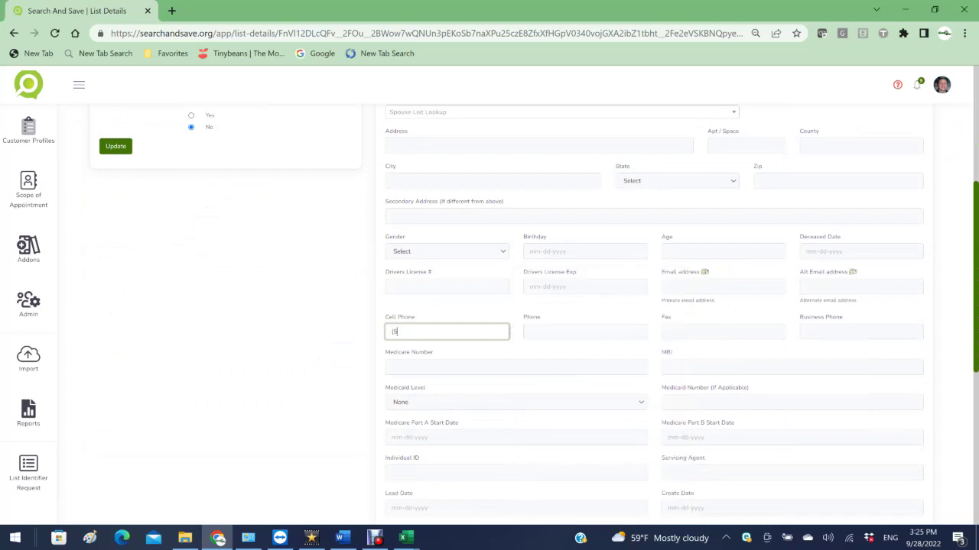
key(Tab)
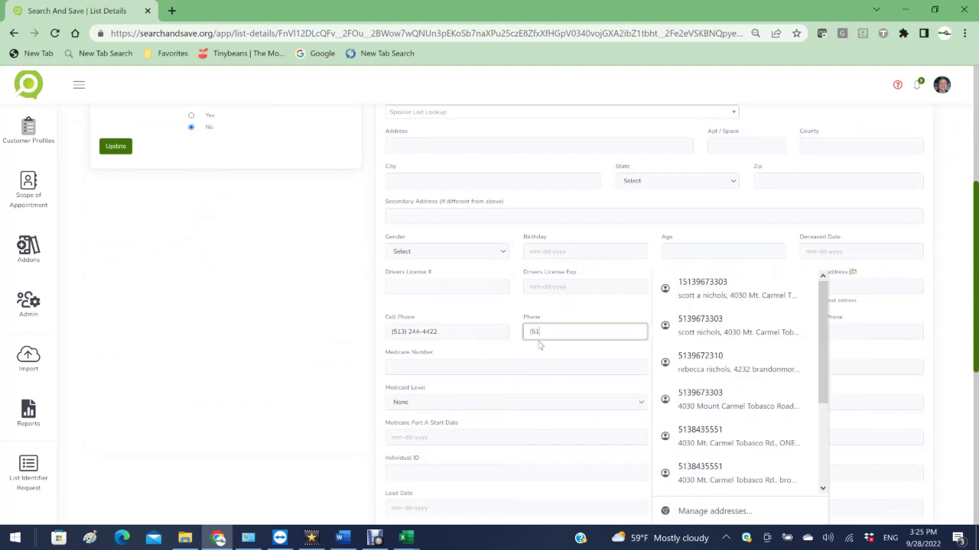
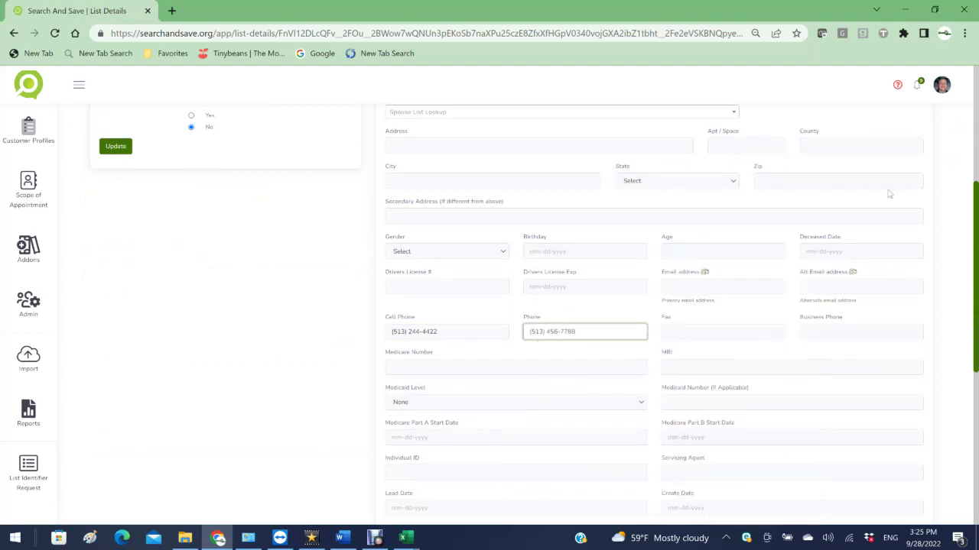
scroll(428, 405, down, 5)
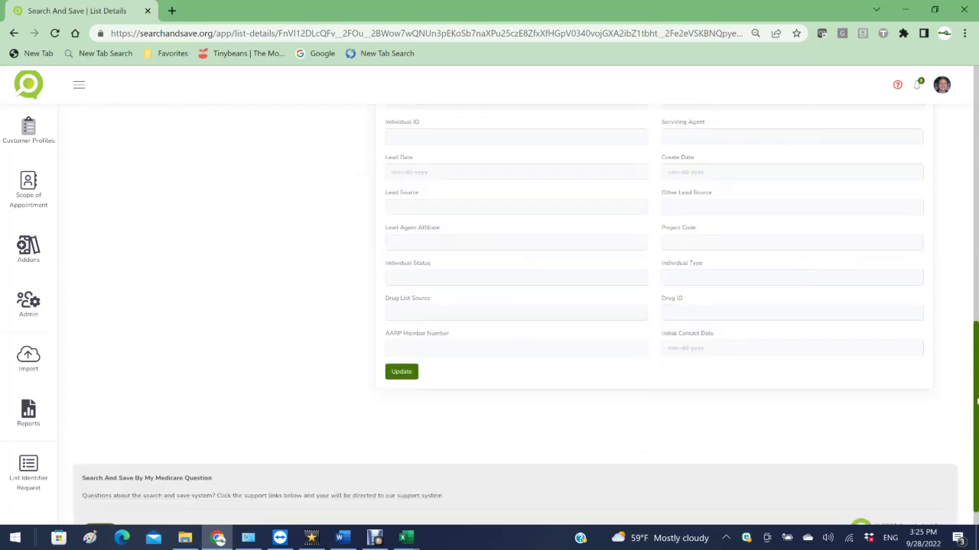
click(403, 374)
scroll(971, 298, up, 10)
click(949, 158)
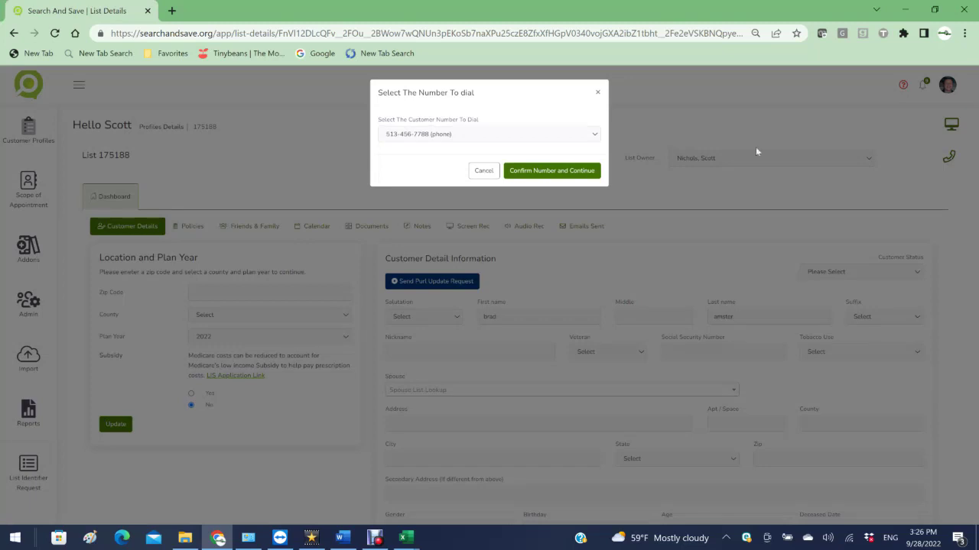
Step: Choose the client's home phone as the number to dial and confirm the call
click(594, 135)
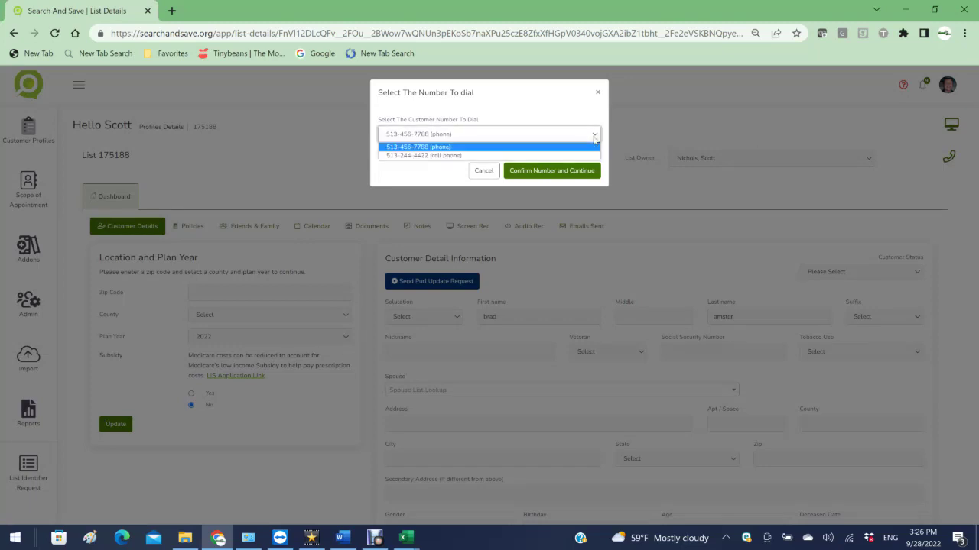
click(548, 147)
click(550, 172)
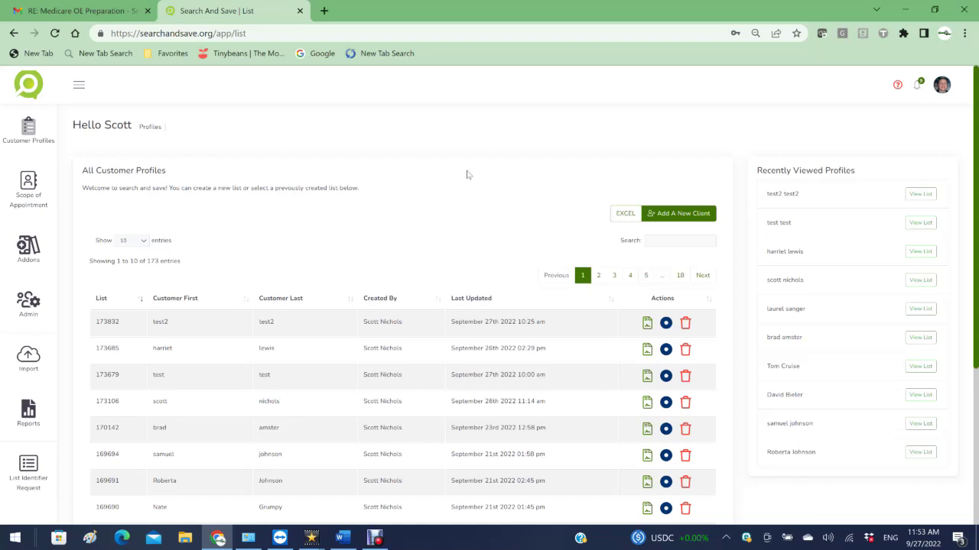
Step: Open the Incoming Phone add-on and switch to the Purchase Phone Number form
click(28, 248)
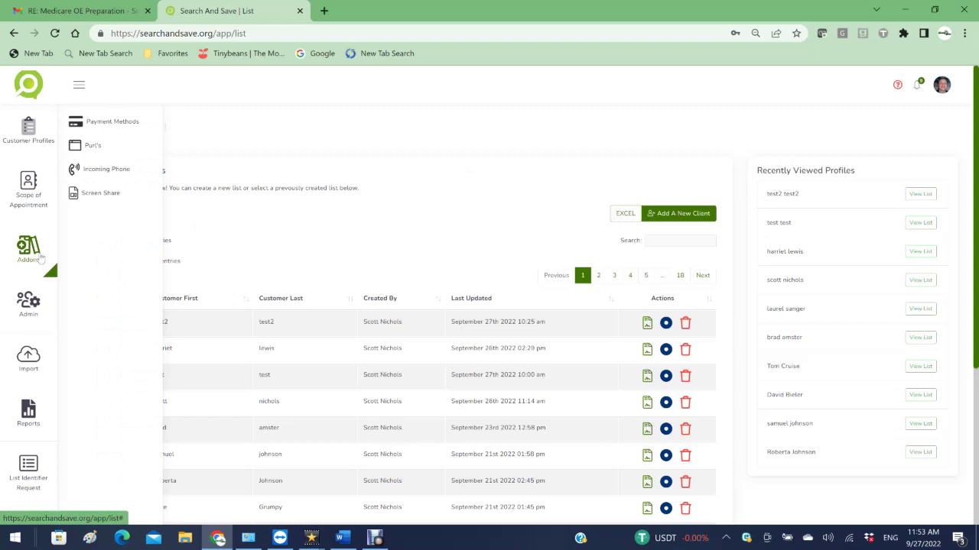
click(95, 179)
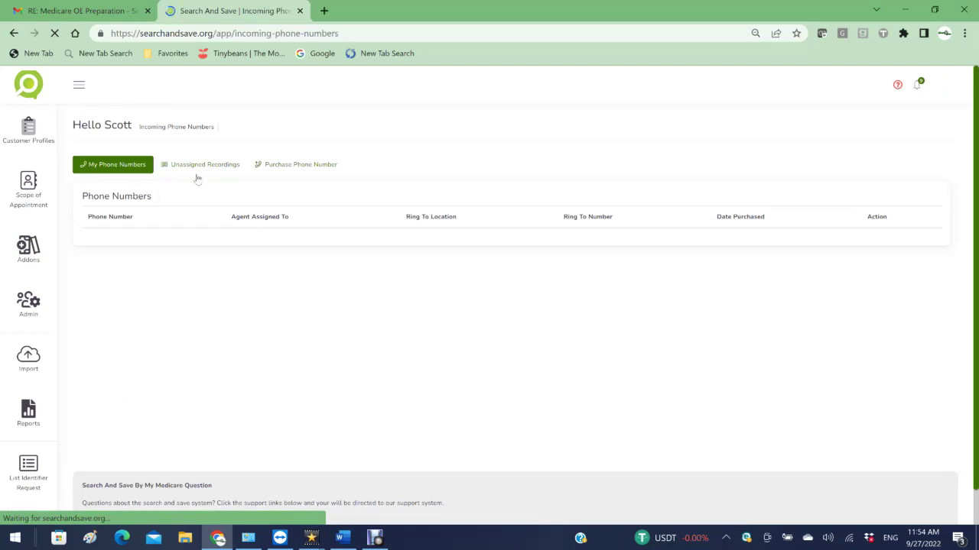
click(298, 167)
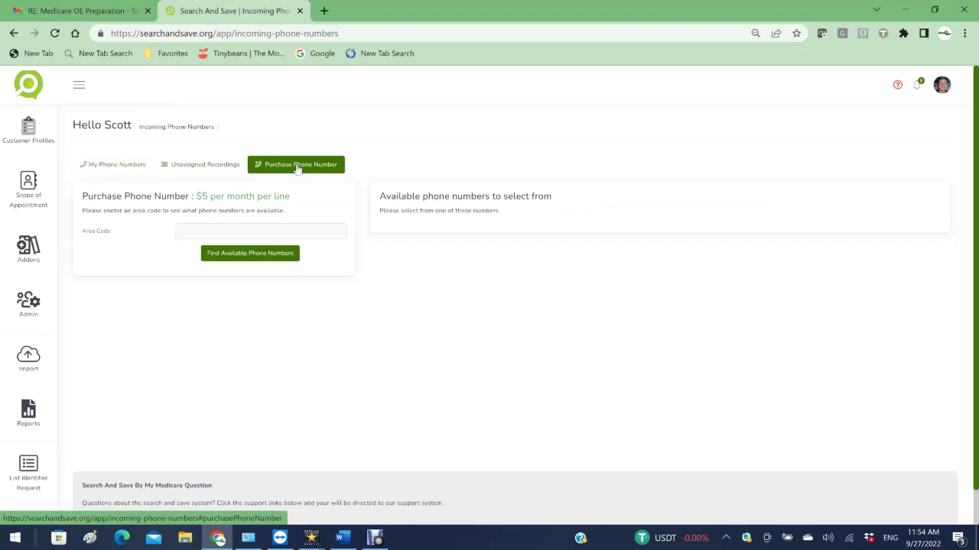
click(182, 231)
text(613)
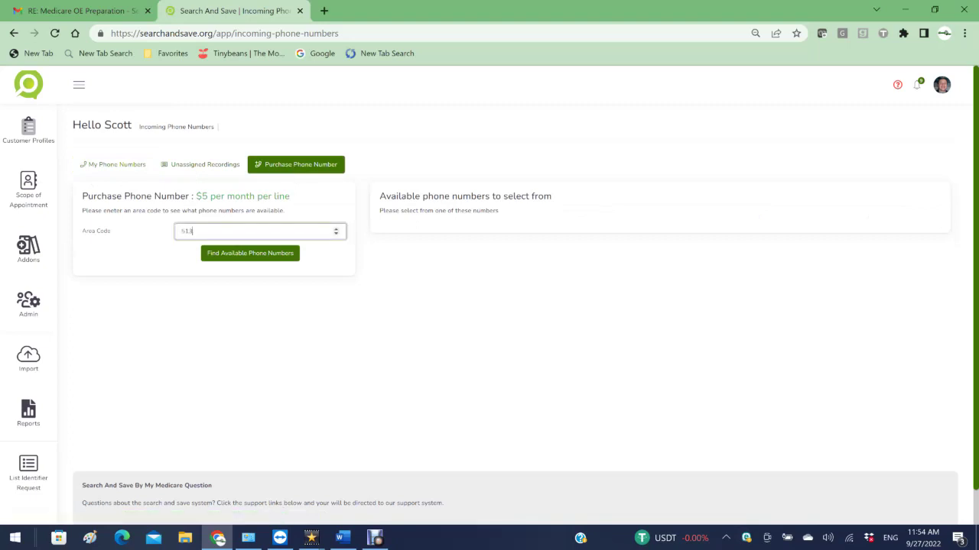
click(250, 253)
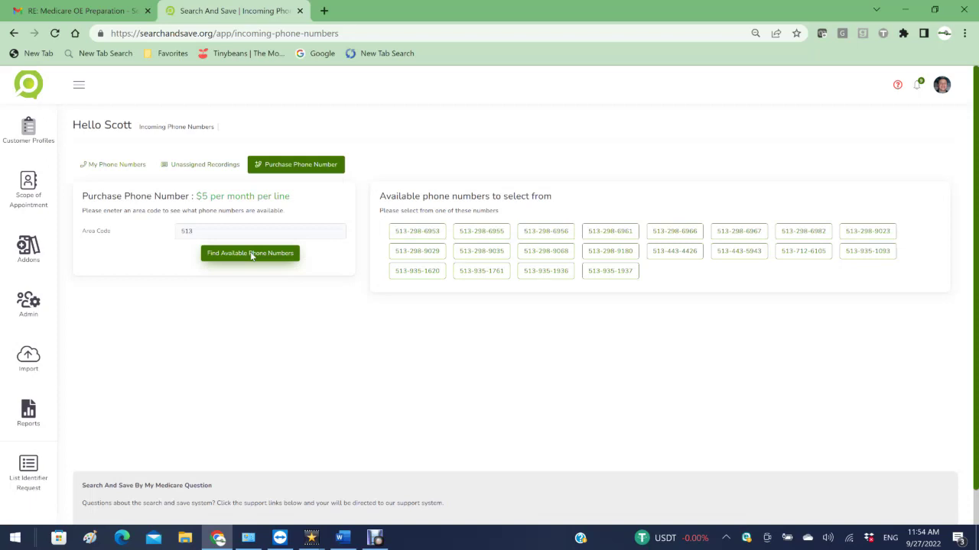
click(414, 235)
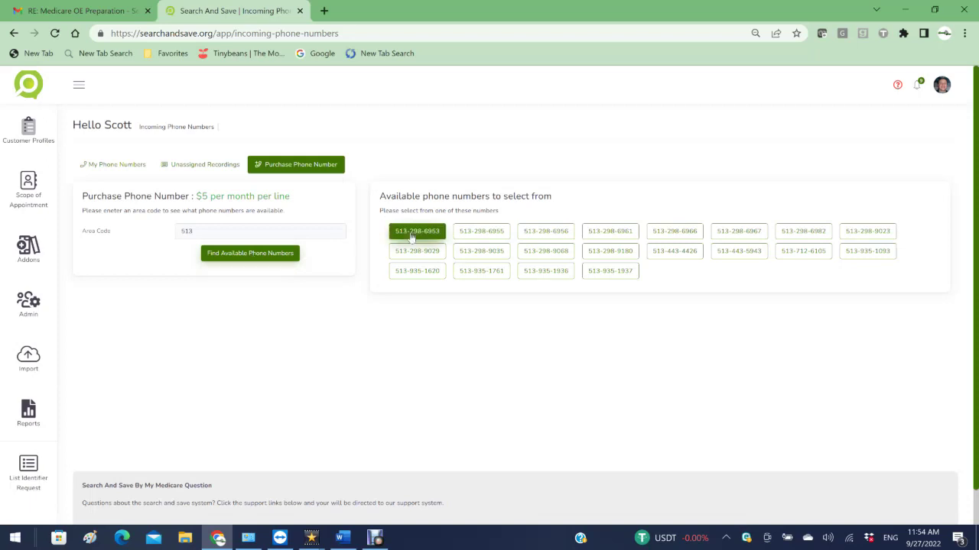
click(469, 234)
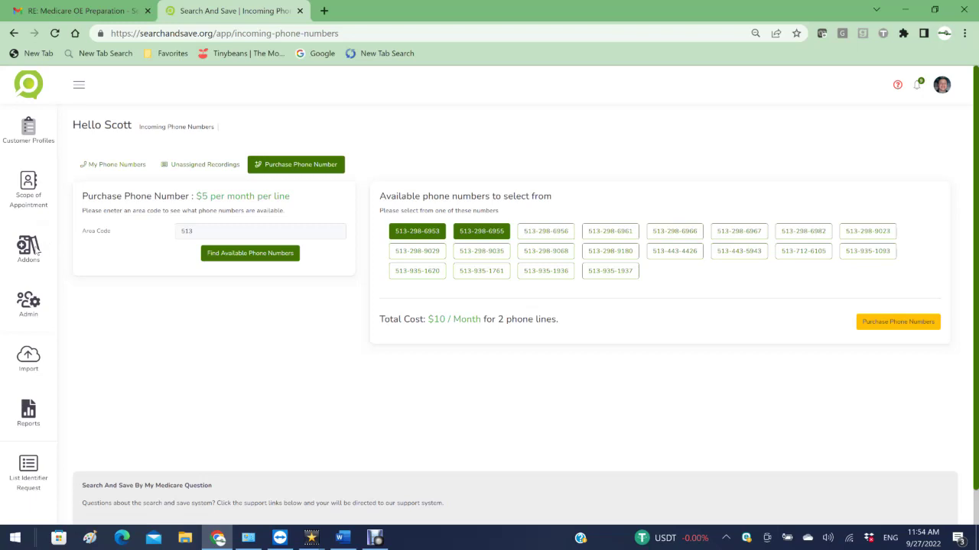
Step: After checking saved payment methods, buy both lines at $10/month billed to the MasterCard
mouse_move(37, 249)
click(104, 120)
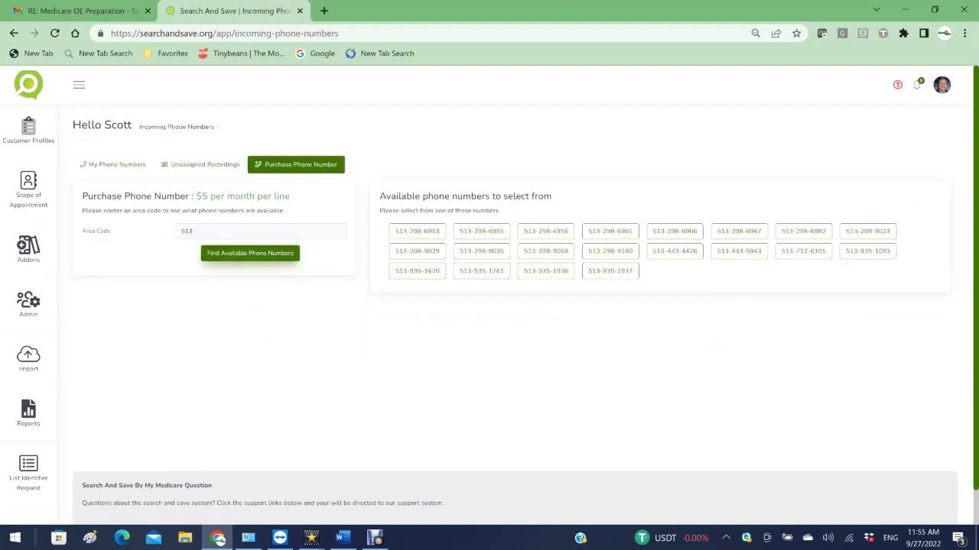
click(410, 232)
click(471, 233)
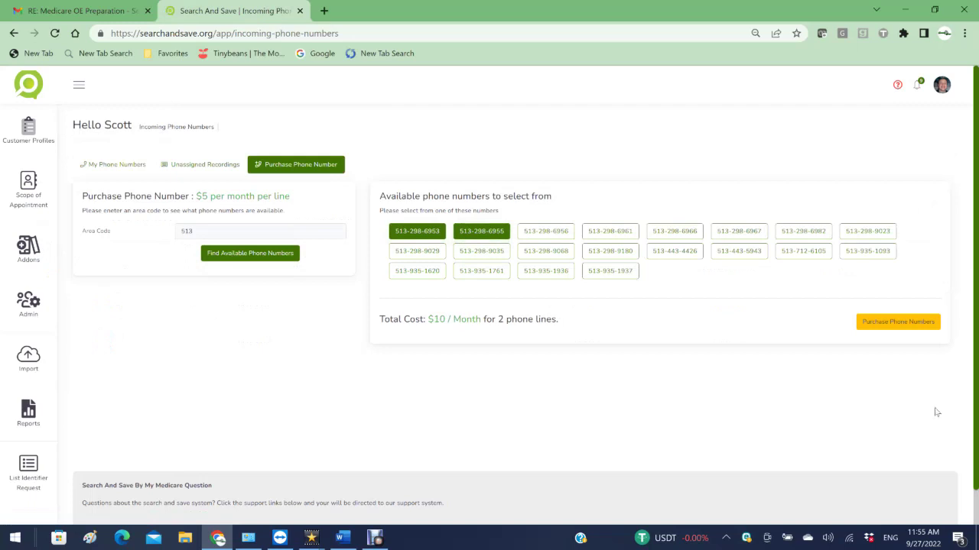
click(900, 325)
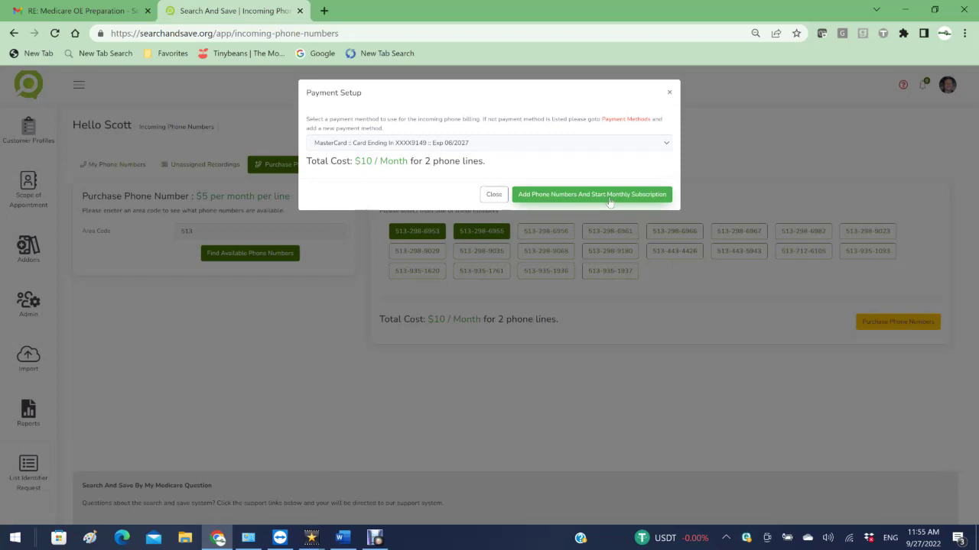
click(663, 144)
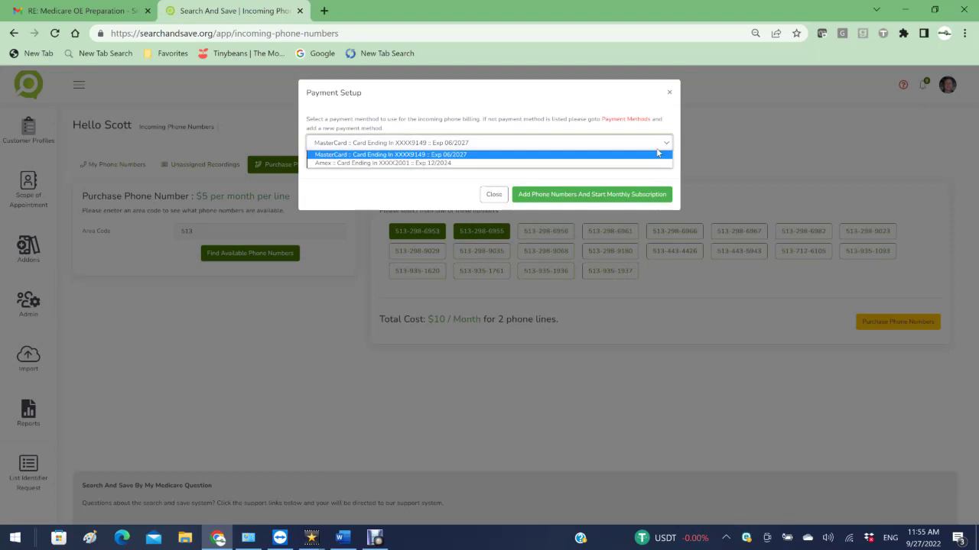
click(657, 153)
click(614, 197)
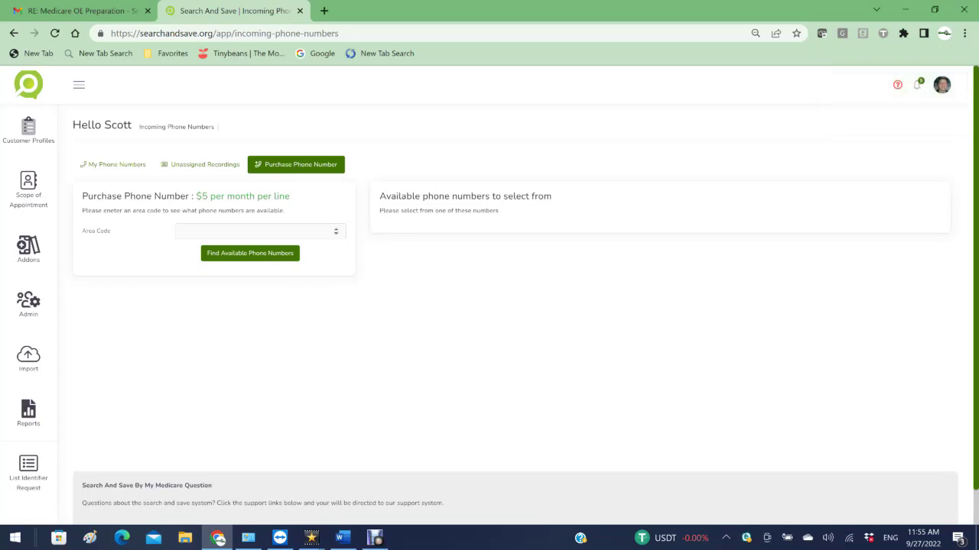
click(128, 166)
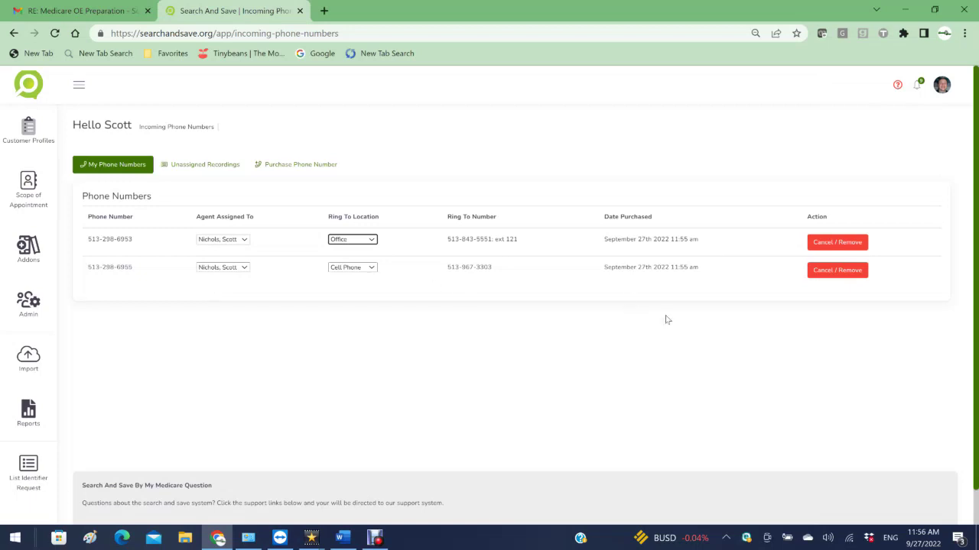
click(832, 245)
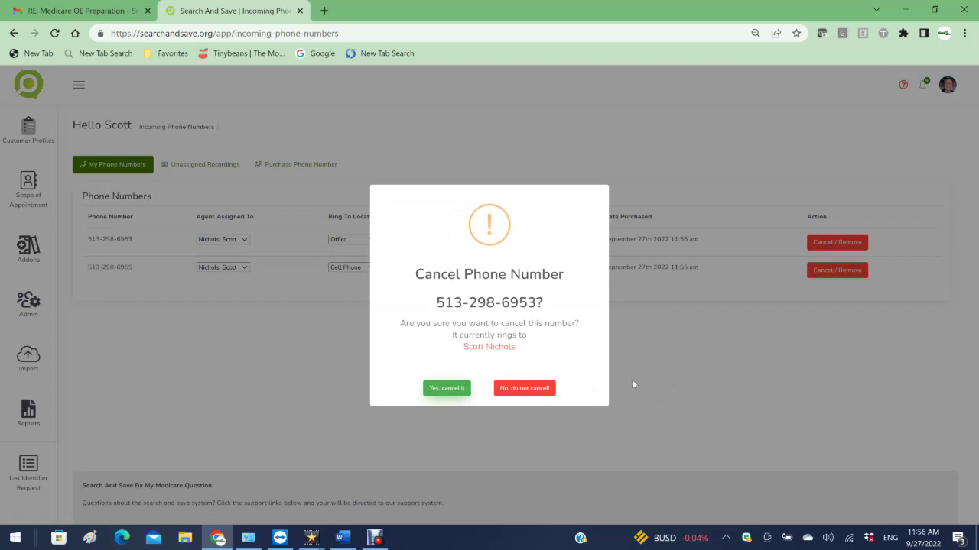
click(439, 389)
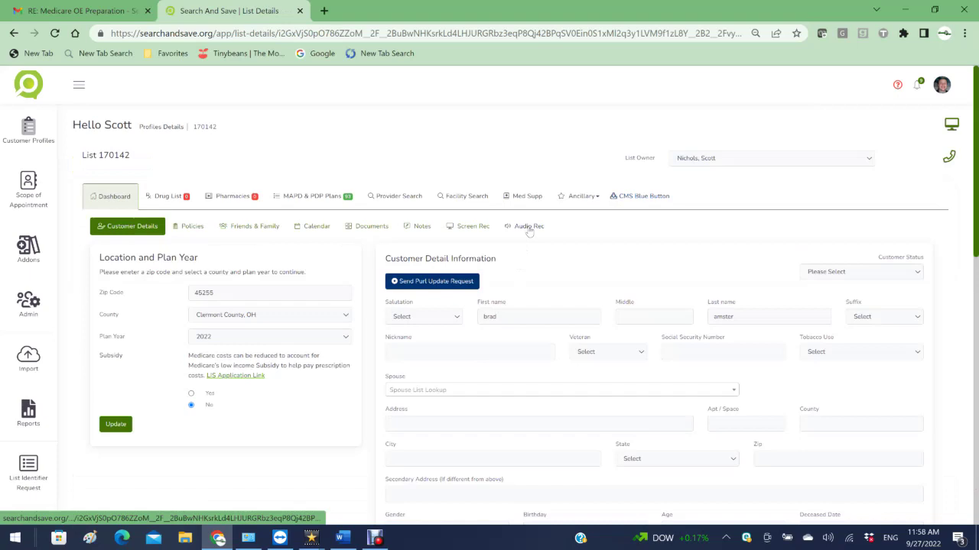
click(529, 227)
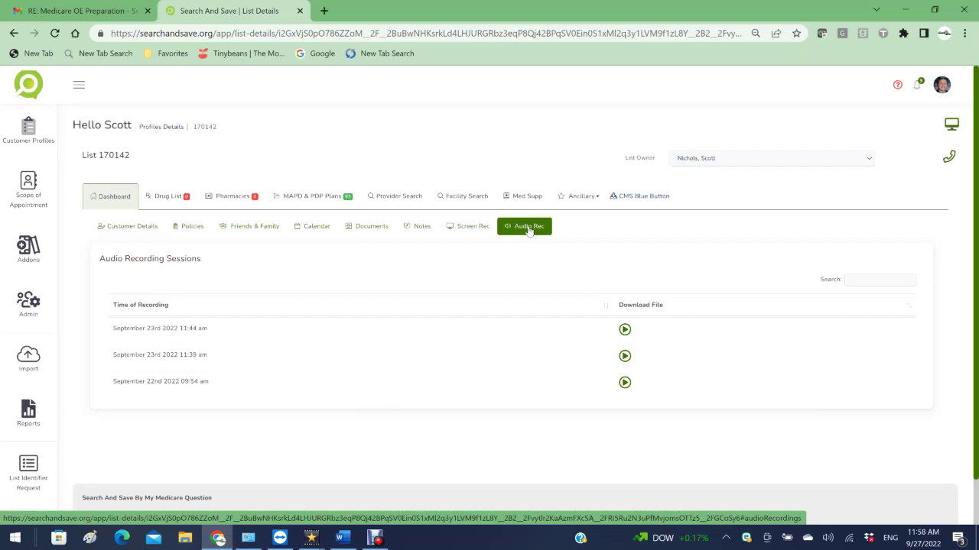
click(22, 246)
click(76, 170)
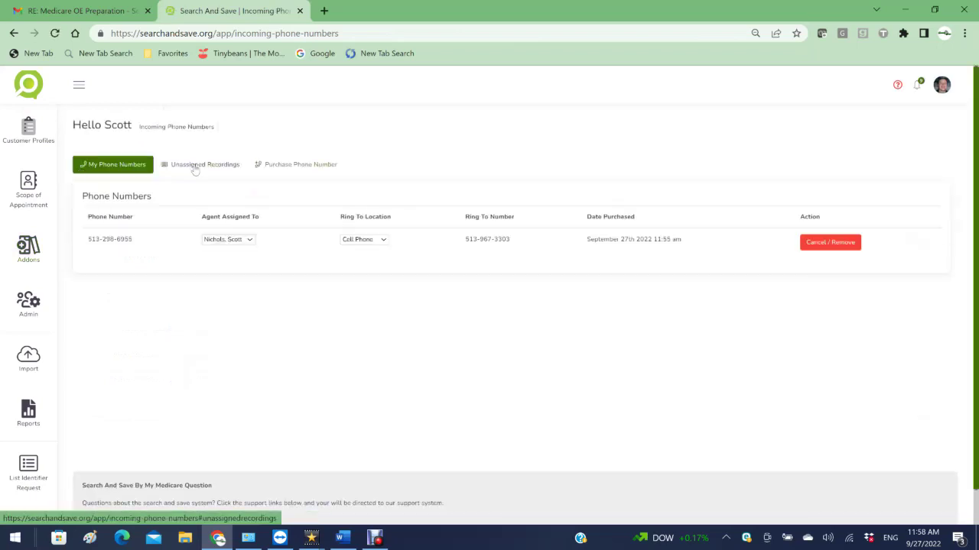
Step: Look up a customer list for the first unassigned recording, decline assigning it, then open All Customer Profiles
click(196, 167)
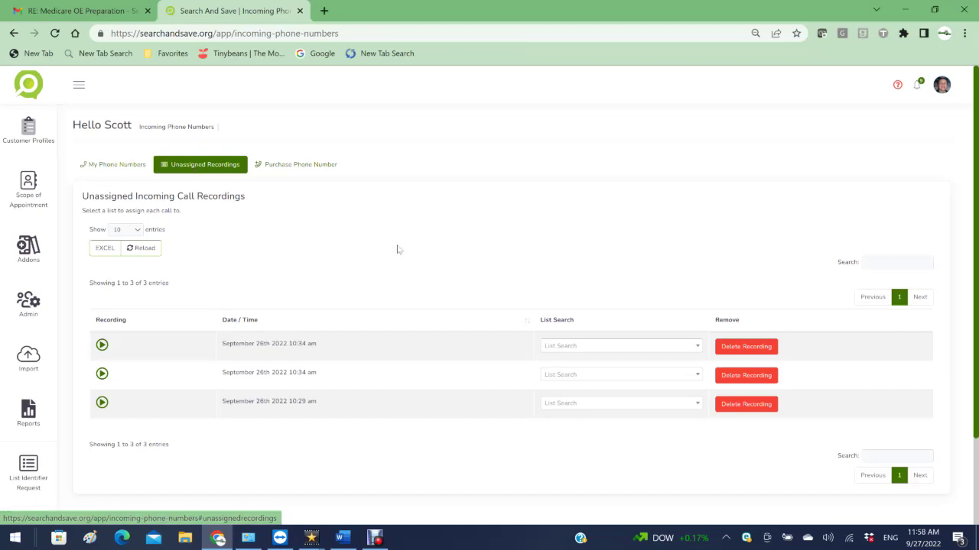
click(555, 348)
text(brad)
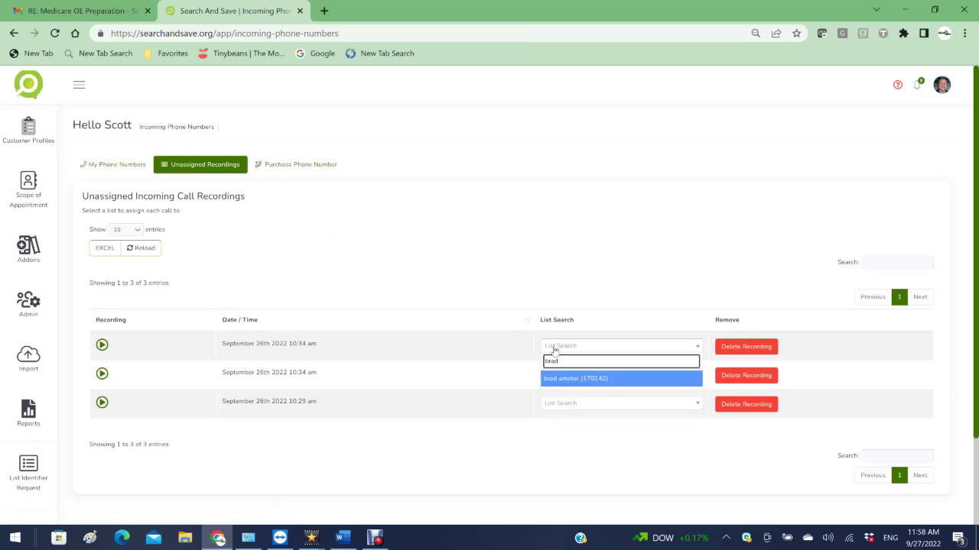
click(554, 380)
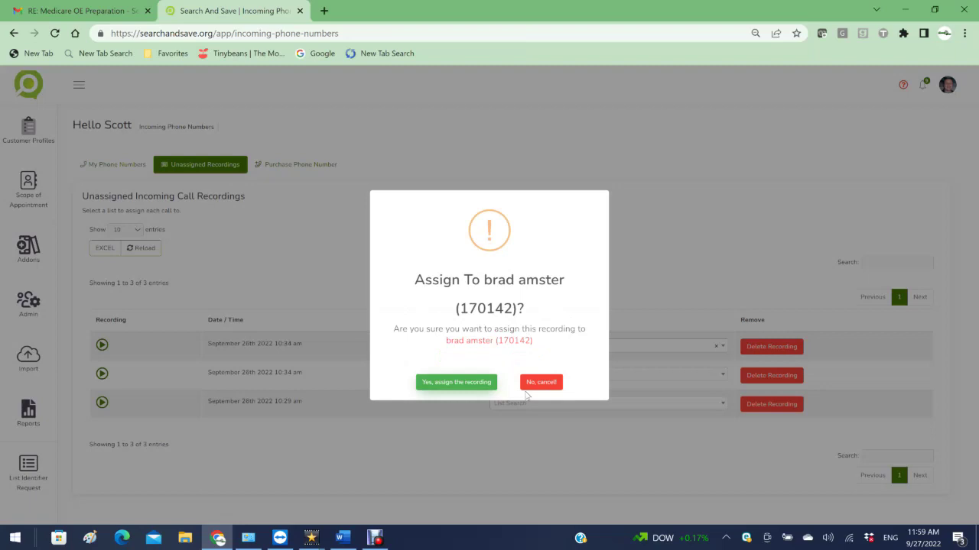
click(530, 385)
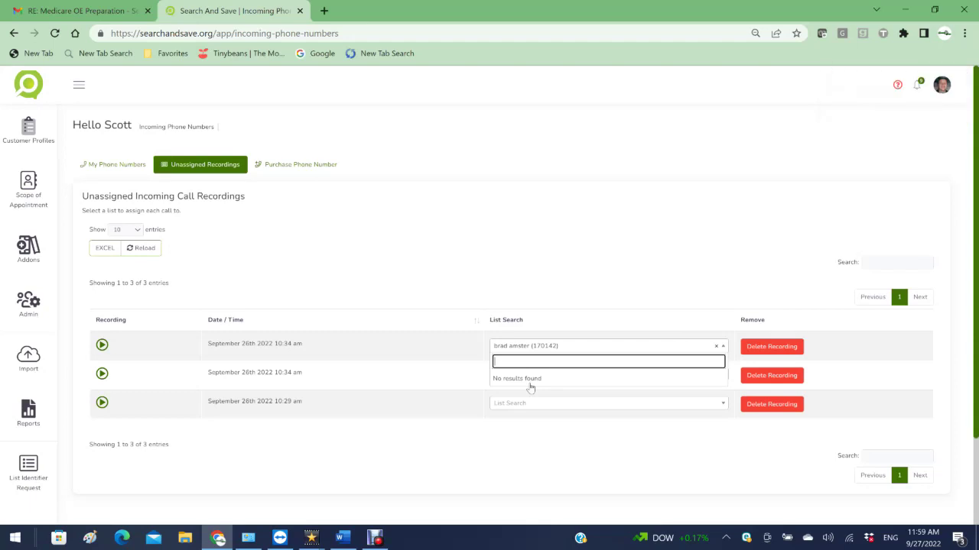
click(34, 139)
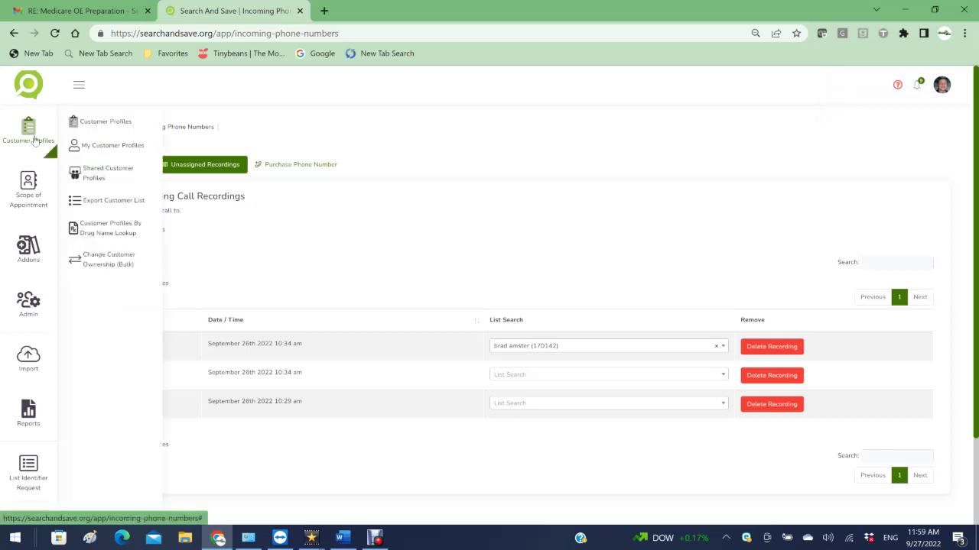
click(91, 125)
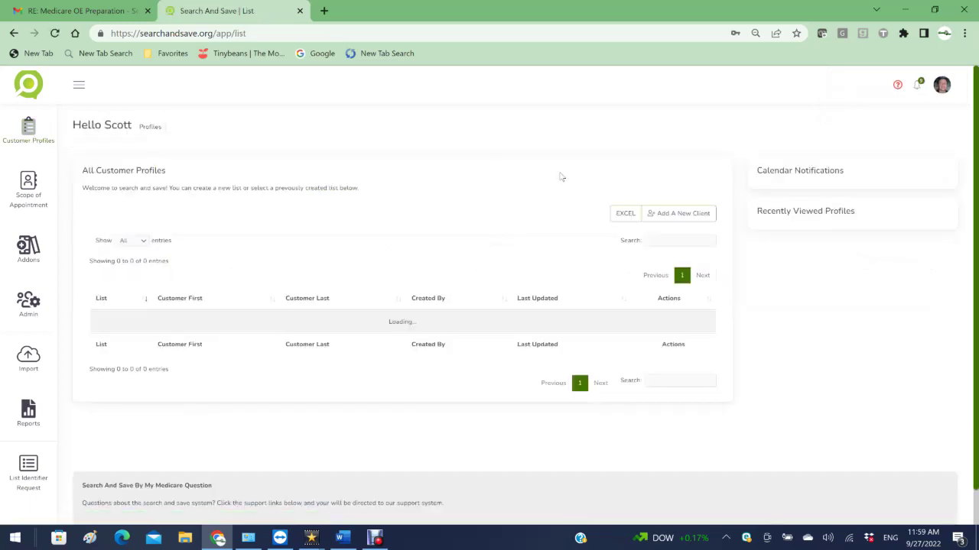
Step: Create a new client list with the customer's first and last name, then go to Incoming Phone
click(665, 215)
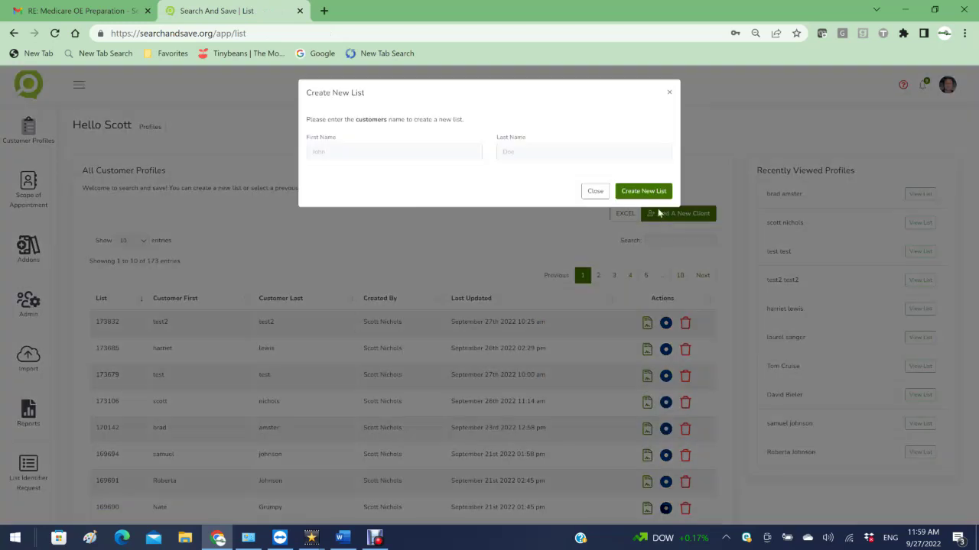
click(386, 152)
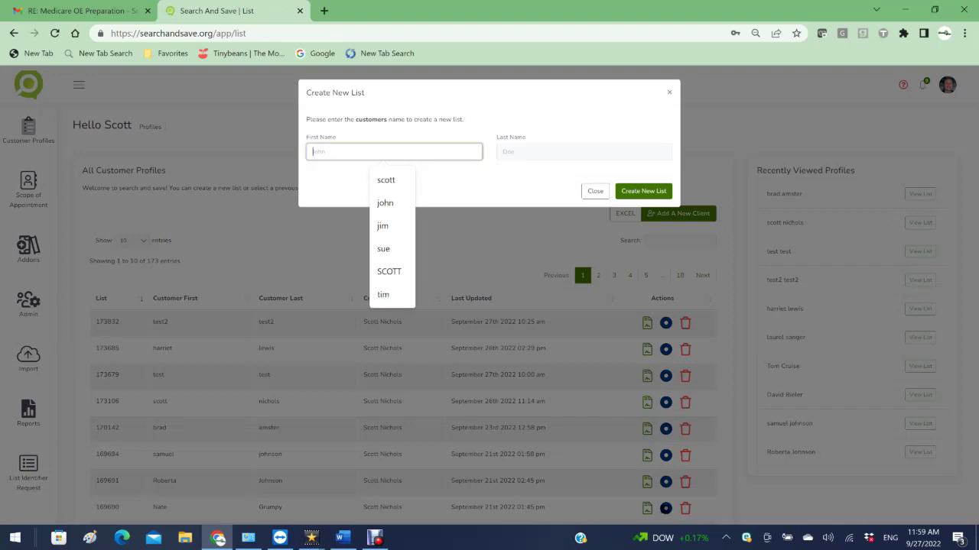
key(Tab)
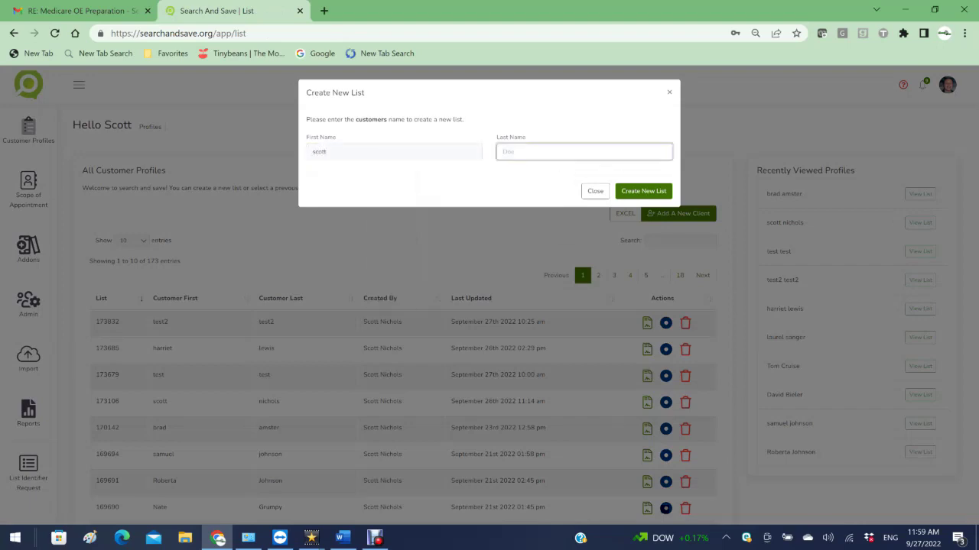
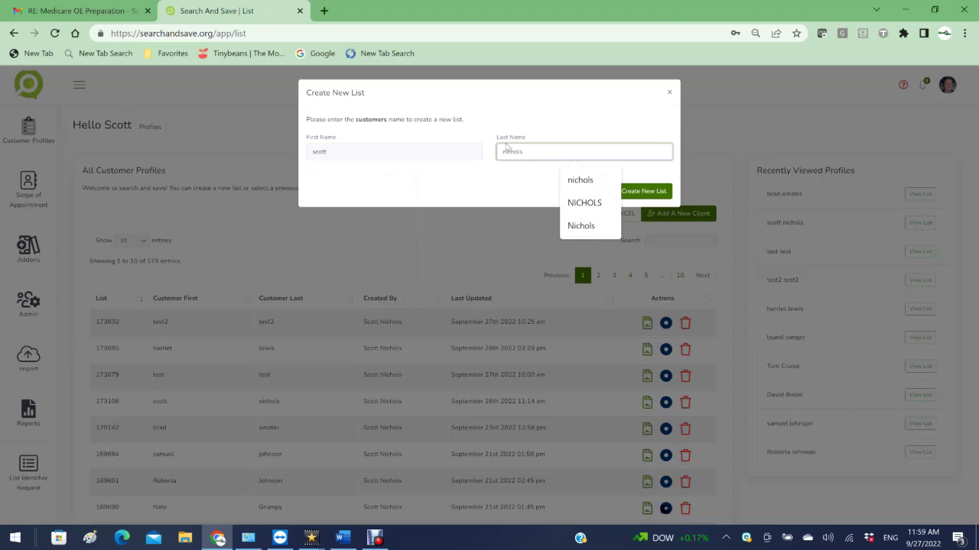
click(644, 191)
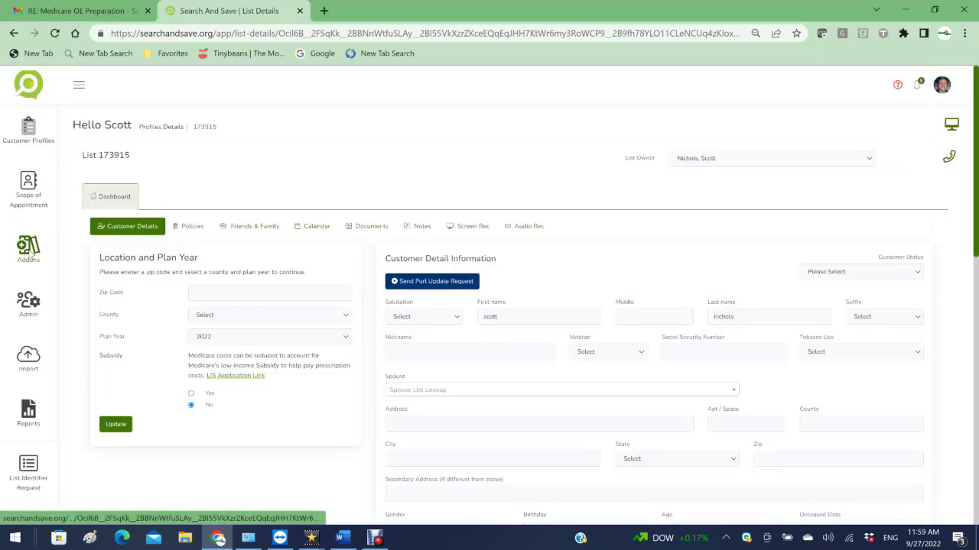
mouse_move(27, 252)
click(84, 172)
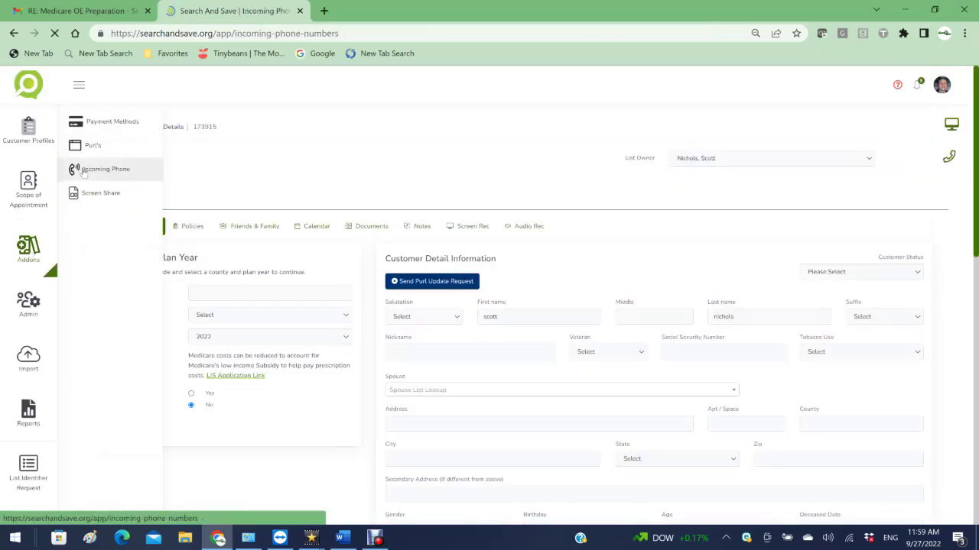
Step: Assign the first unassigned call recording to the new client's customer list
click(184, 167)
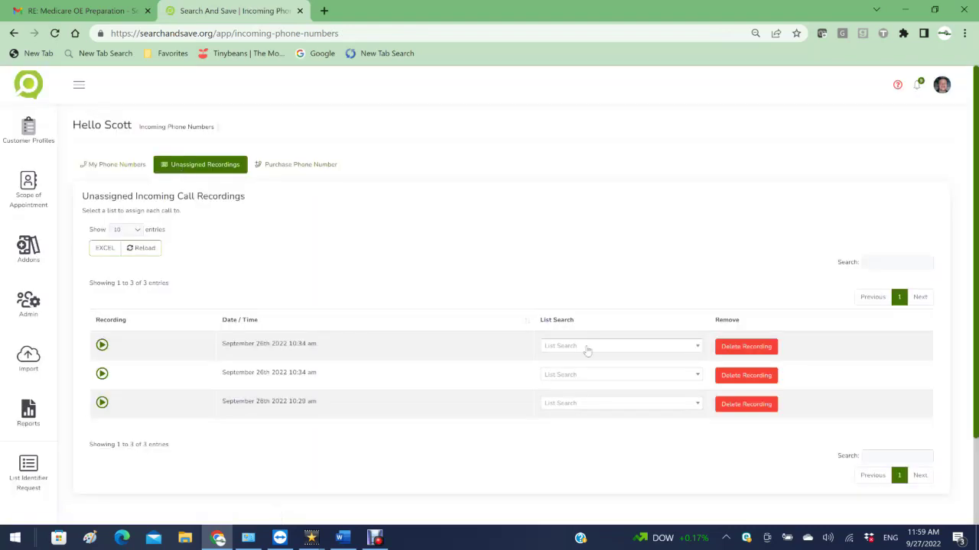
click(586, 348)
text(scott)
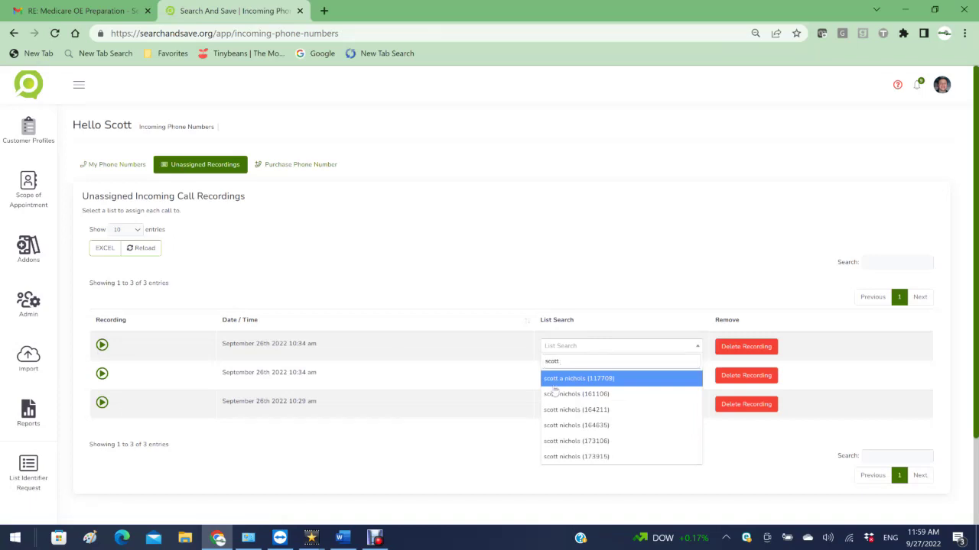
click(560, 393)
click(461, 384)
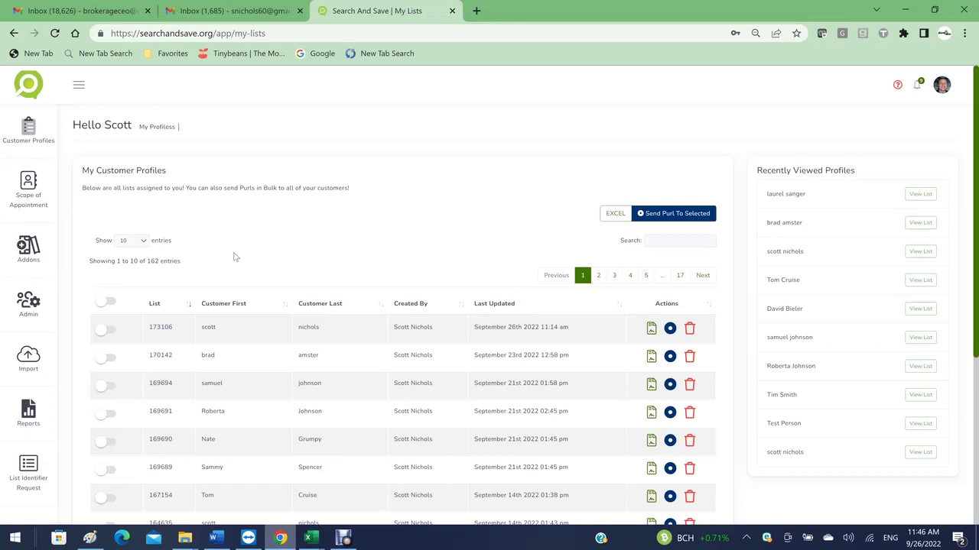
click(22, 262)
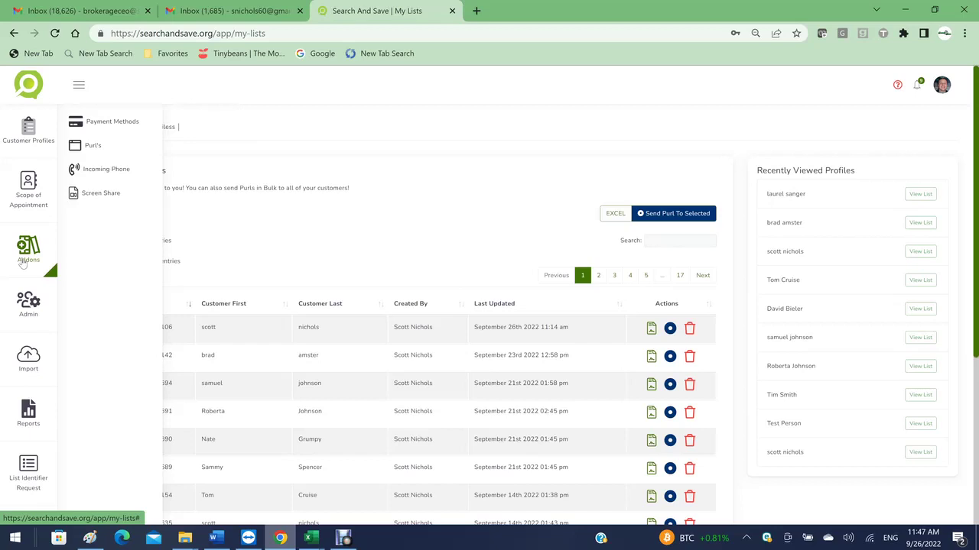
click(107, 124)
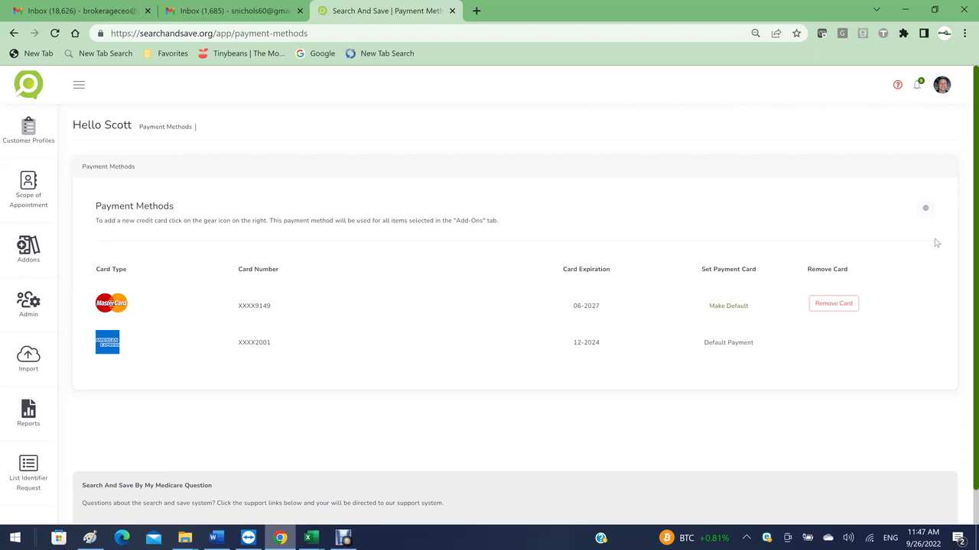
click(926, 209)
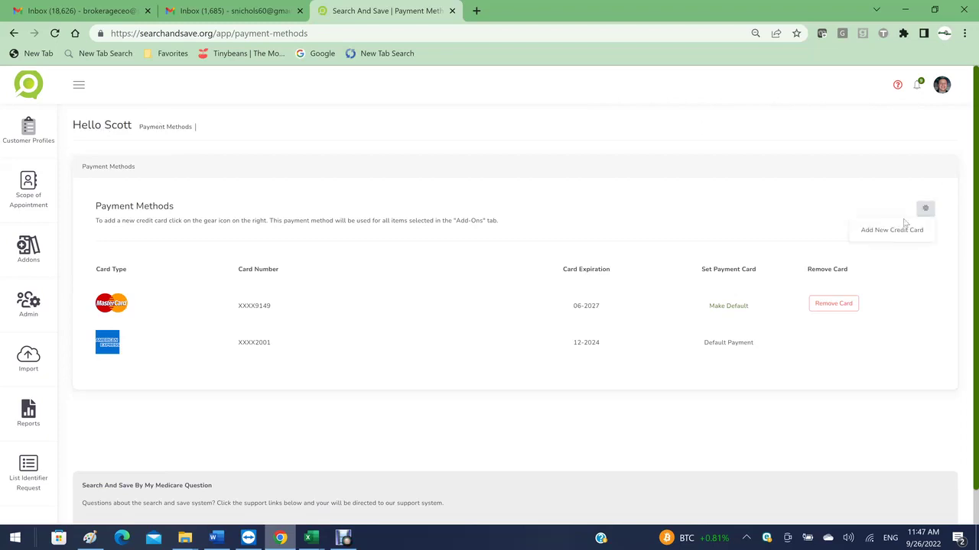
click(896, 230)
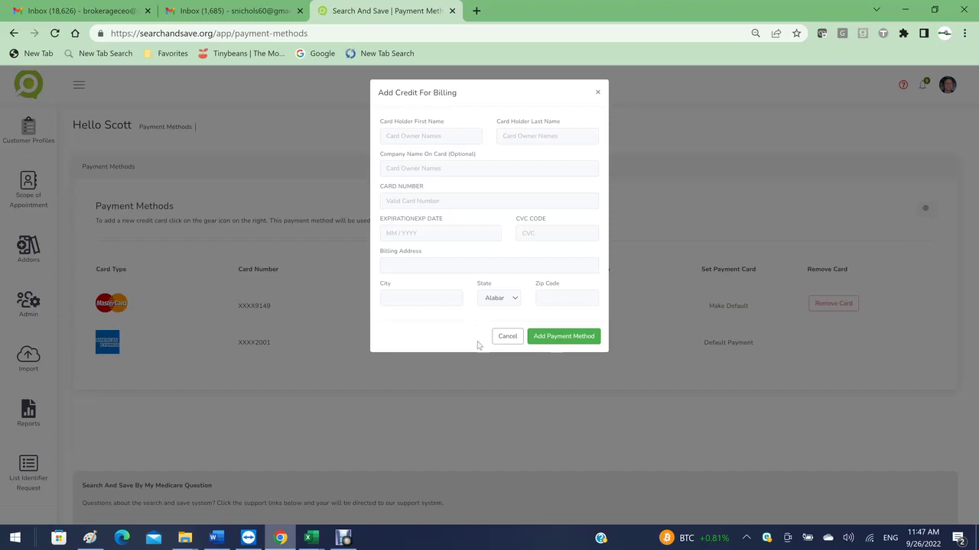
click(598, 93)
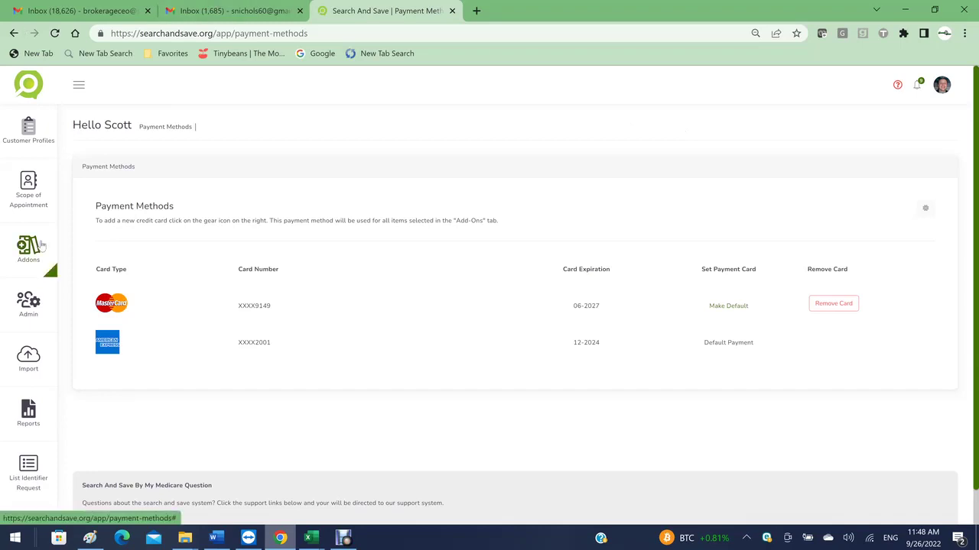
mouse_move(39, 245)
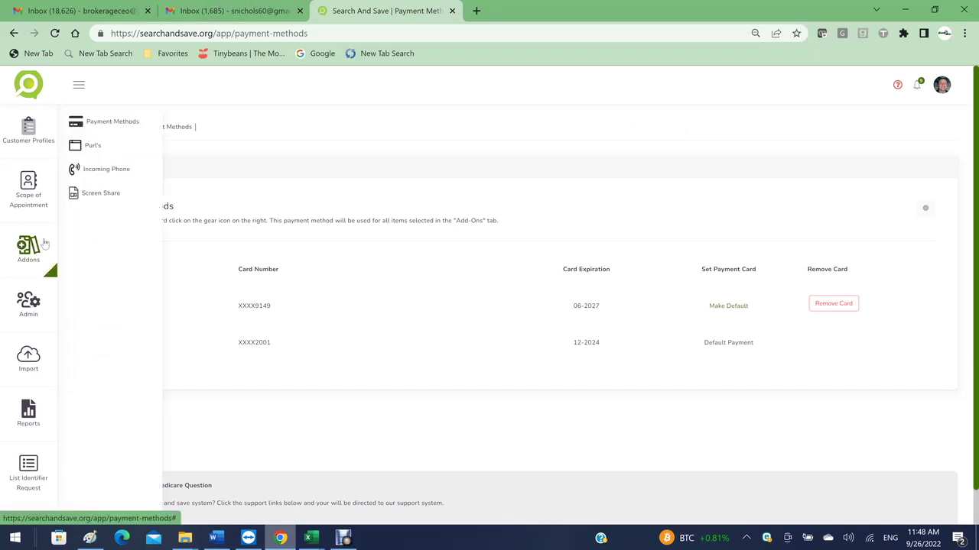
Step: Visit the Screen Share add-on page, then return to the All Customer Profiles list
click(98, 197)
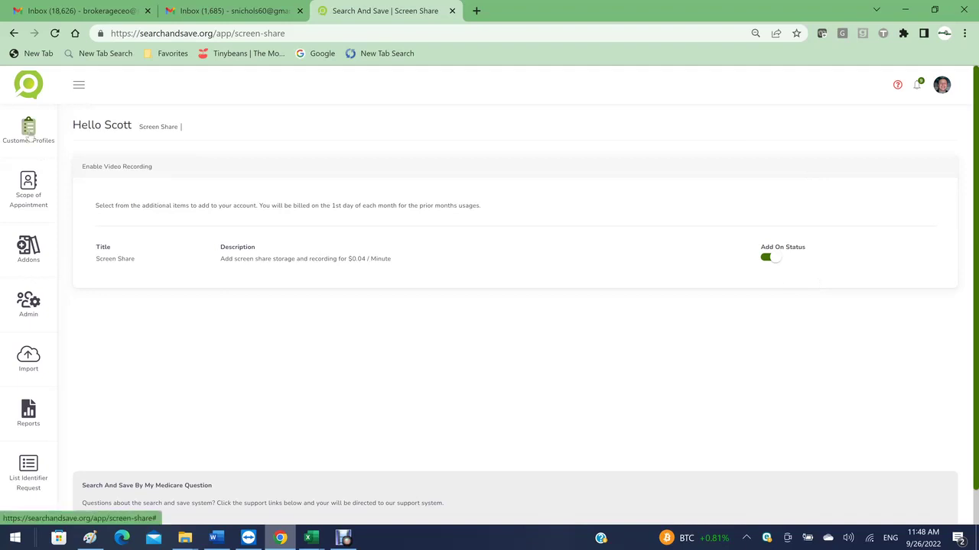
mouse_move(30, 137)
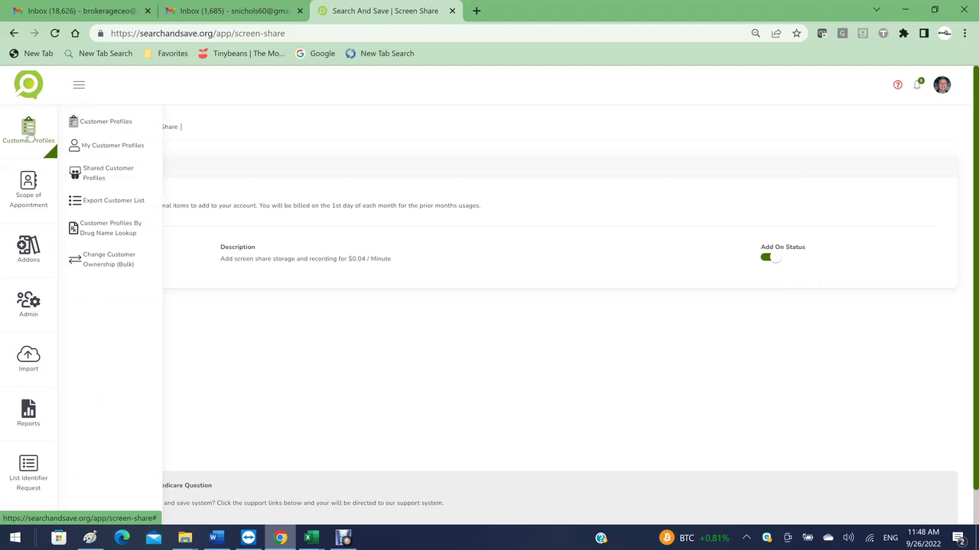
click(90, 127)
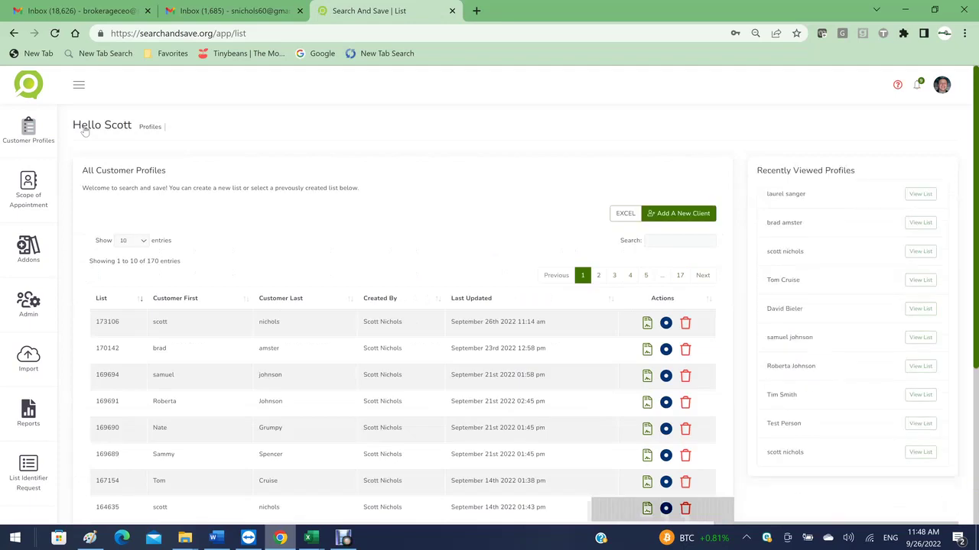
Step: Open customer list 173106's details from All Customer Profiles and scroll through them
click(647, 323)
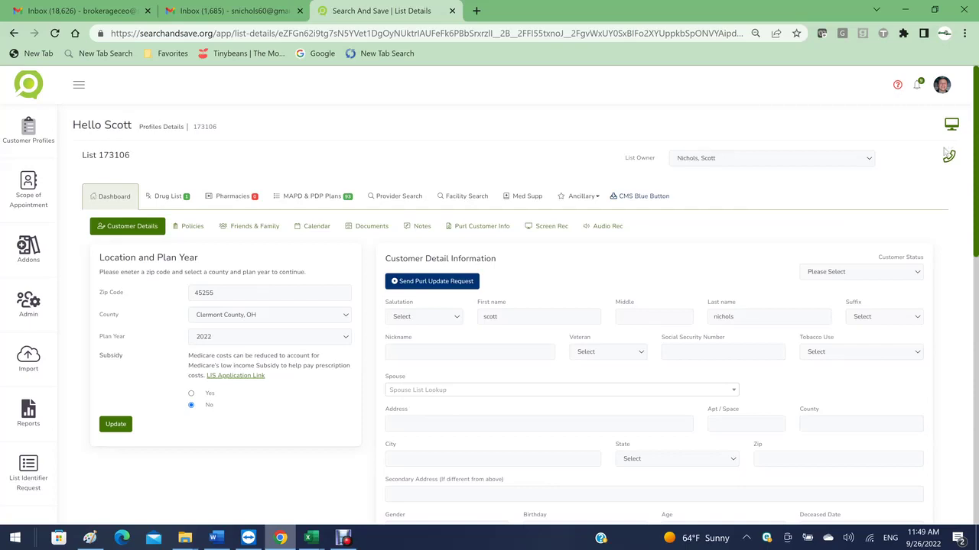
drag(974, 171, 974, 275)
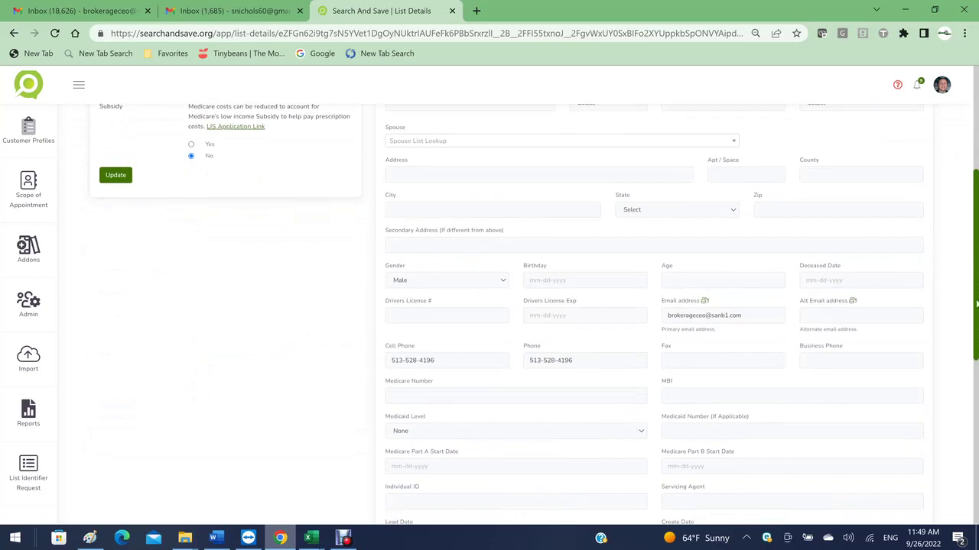
scroll(976, 279, up, 3)
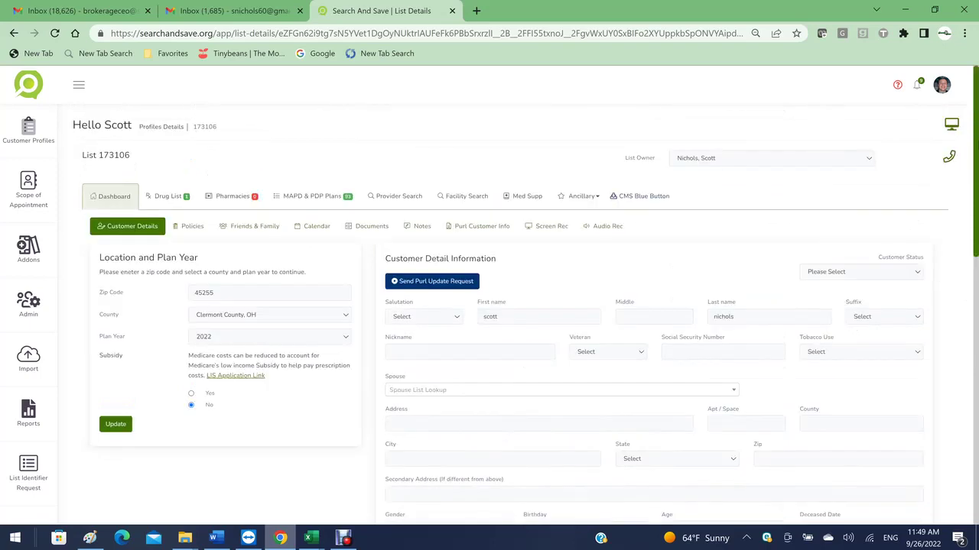
click(950, 125)
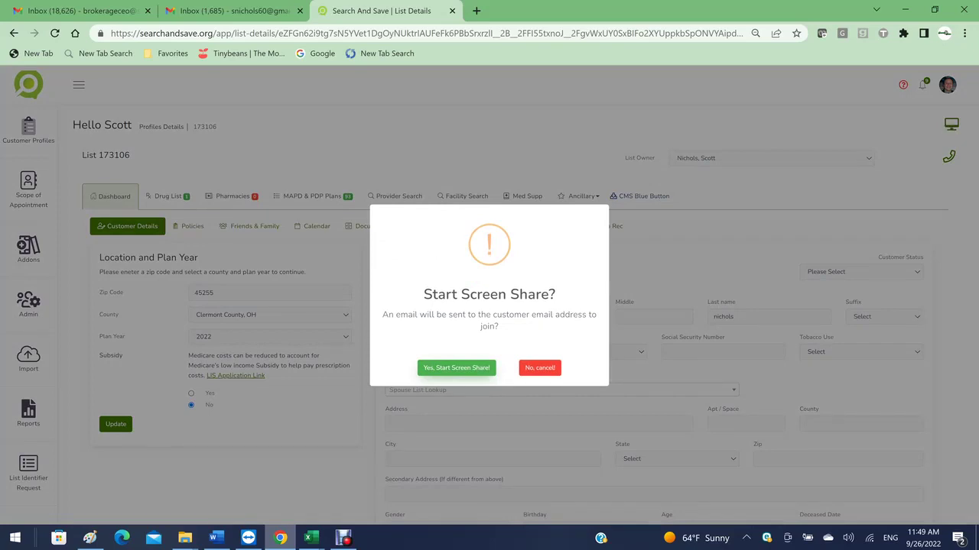
Step: Confirm starting the screen share and share the Entire Screen
click(445, 369)
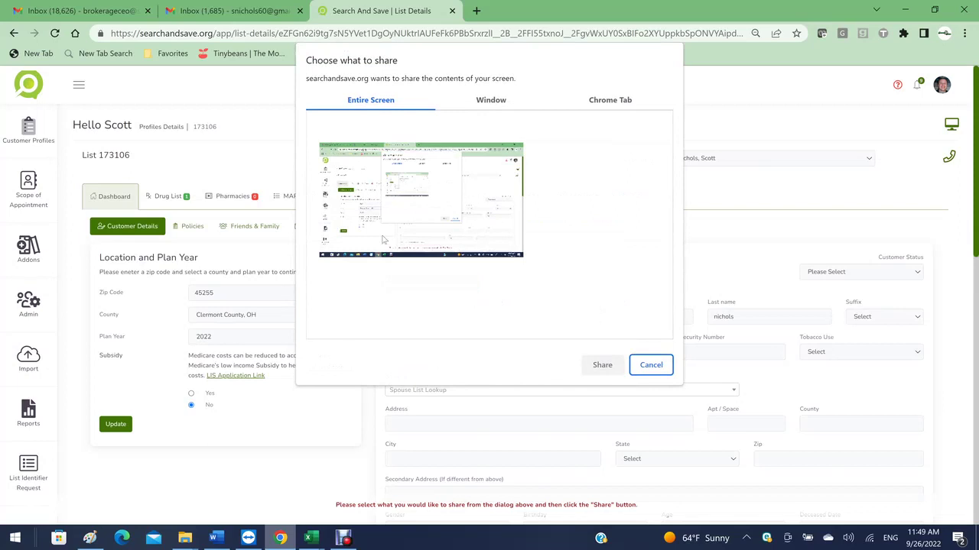
click(389, 211)
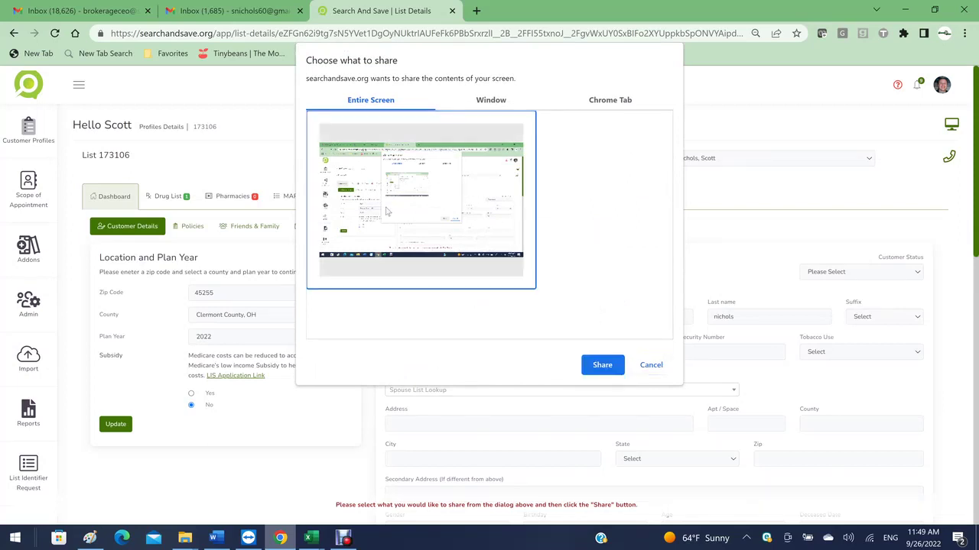
click(603, 365)
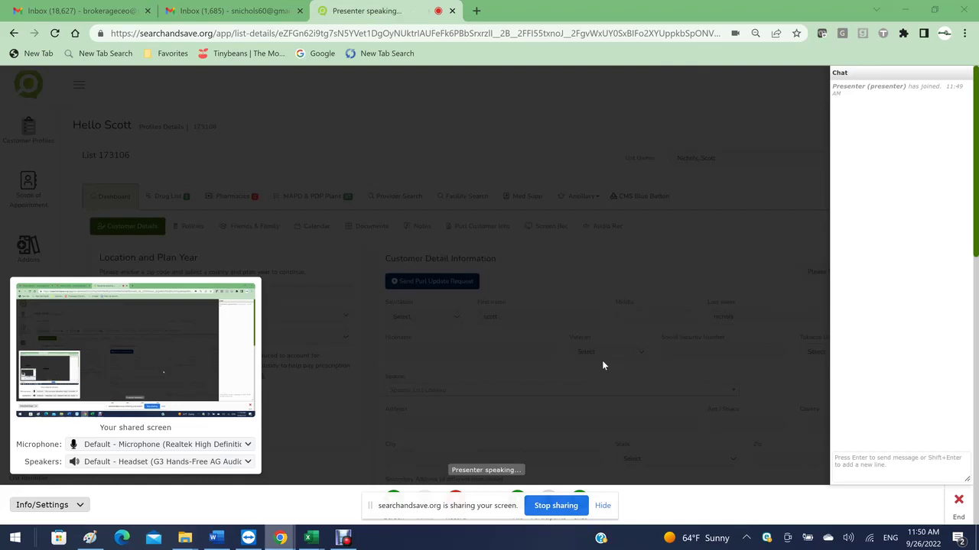
Step: Dismiss the shared-screen preview panel and hide Chrome's sharing notification
click(587, 363)
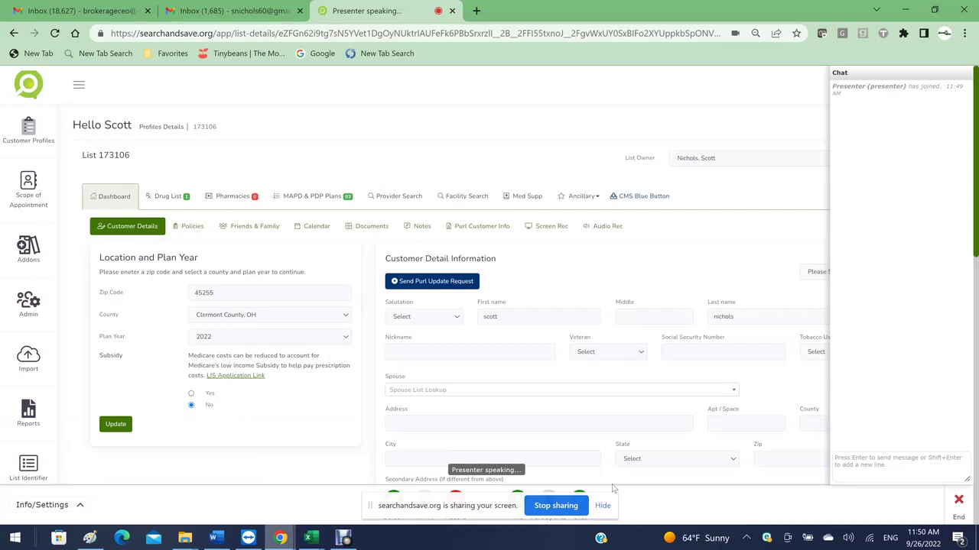
click(604, 506)
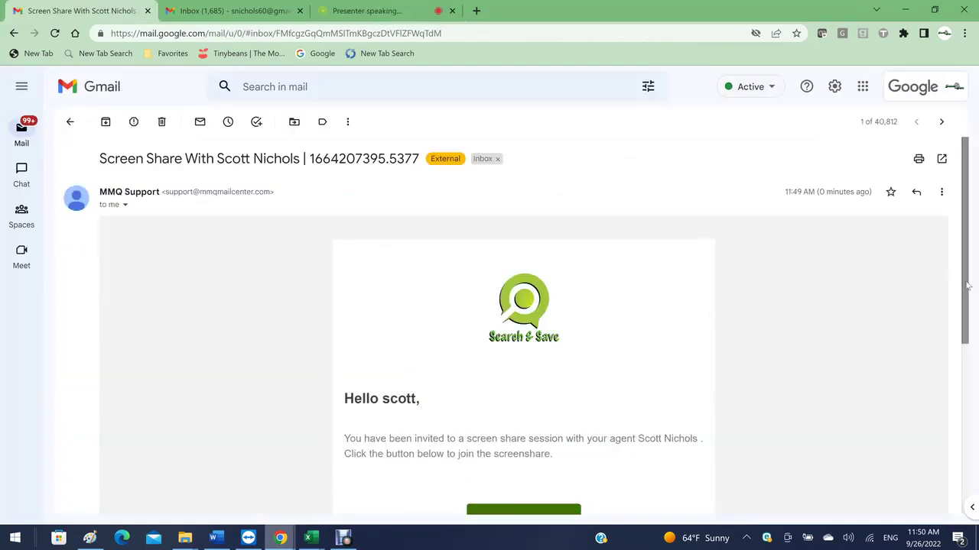
Step: Follow the invitation email's View Agent Screen link and join with the customer's first and last name
scroll(976, 328, down, 1)
scroll(977, 327, down, 1)
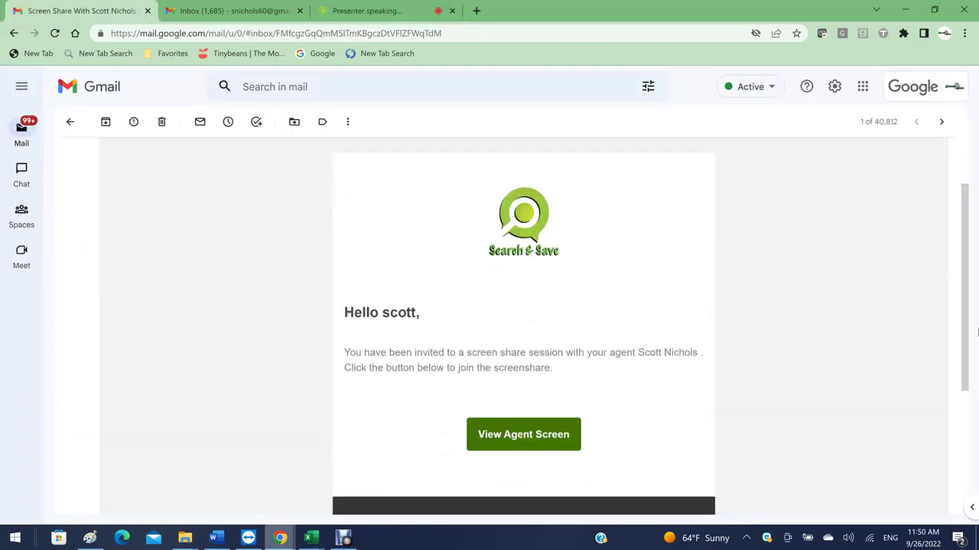
click(537, 434)
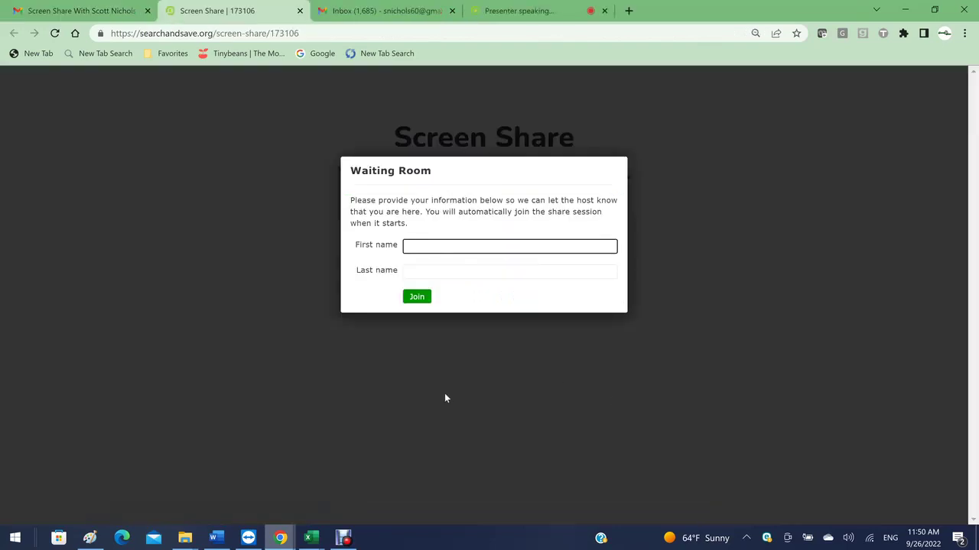
key(Tab)
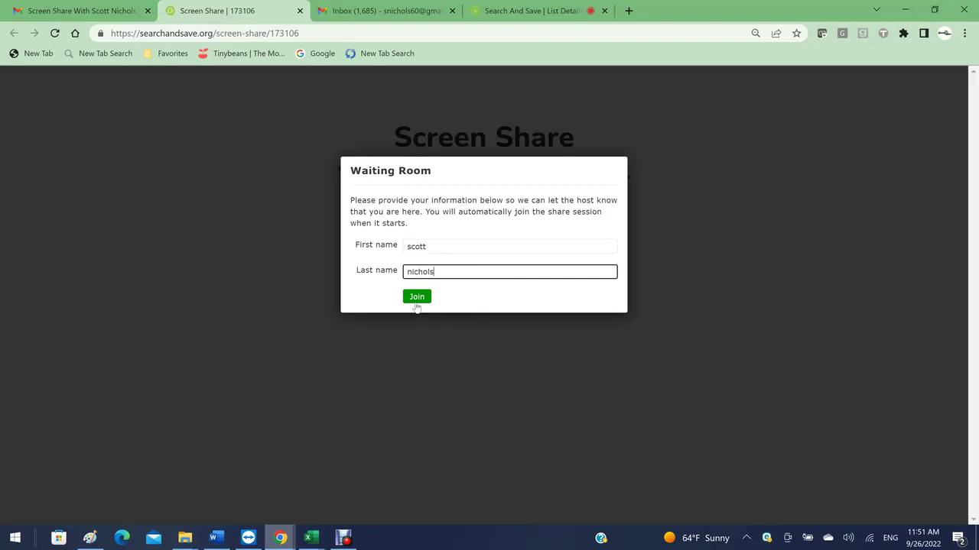
click(416, 304)
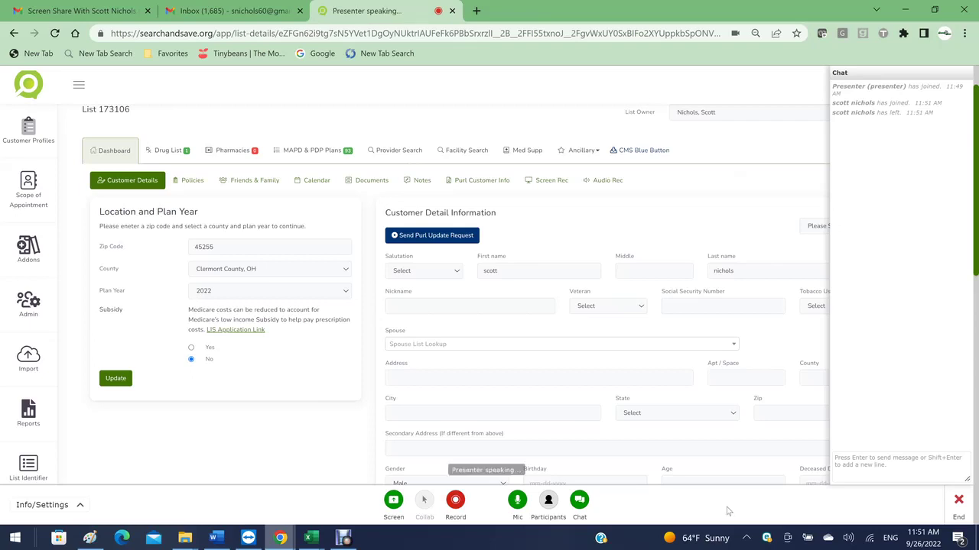
Step: End the session for everyone and view list 173106's Screen Rec recordings
click(955, 504)
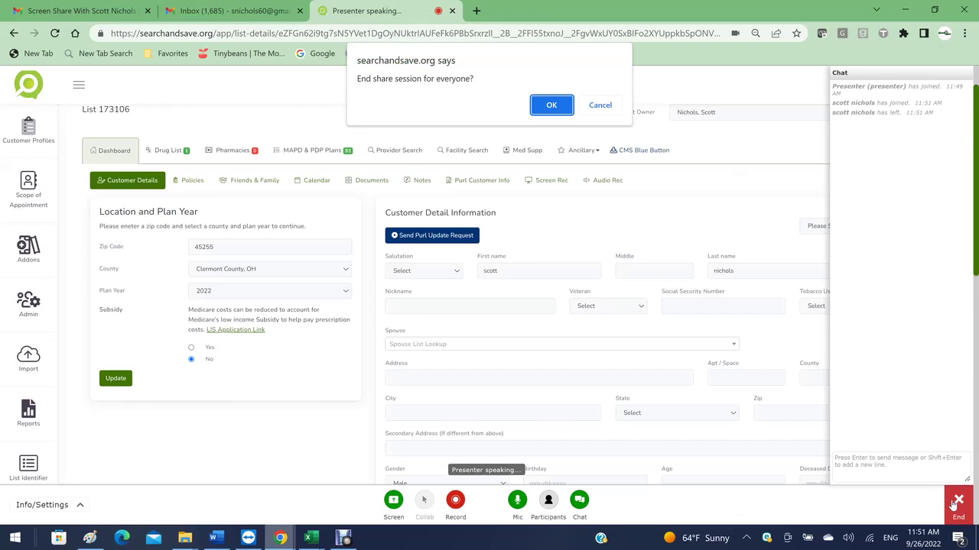
click(550, 107)
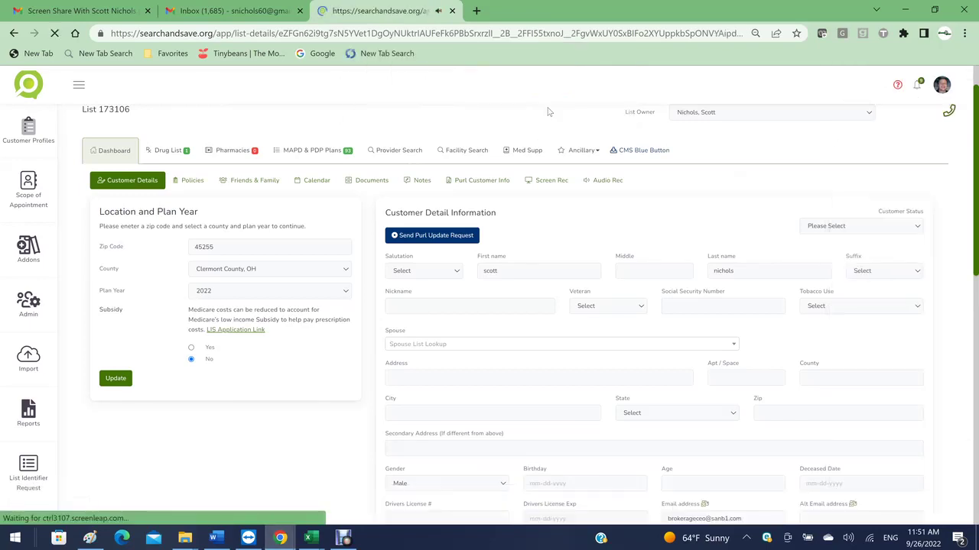
click(554, 228)
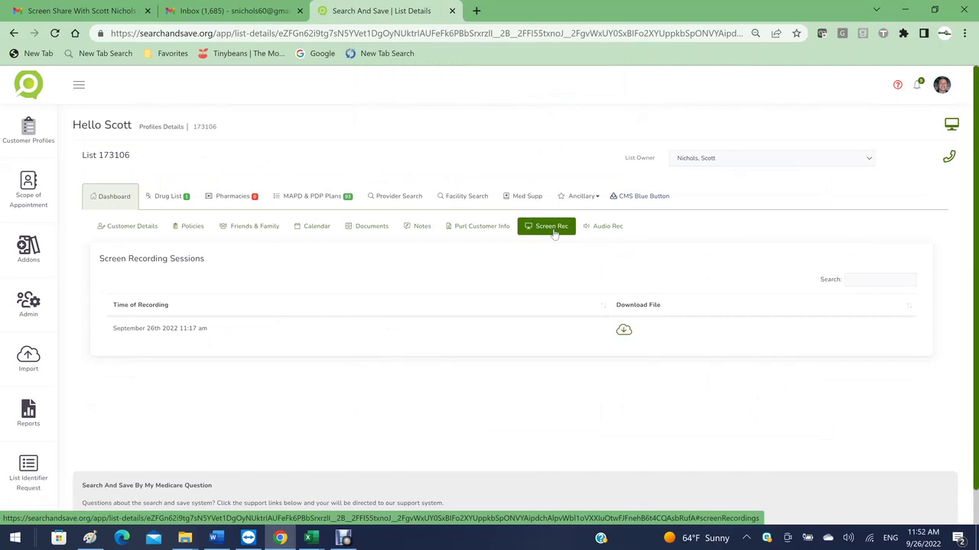